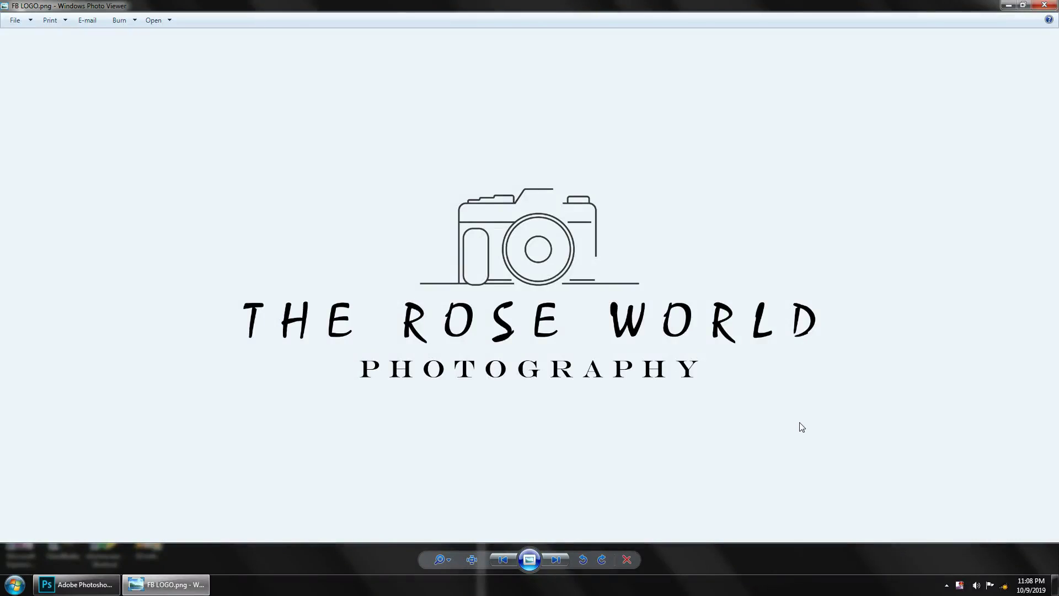
Page through the signature, teal camera, round logo and business-card images, then close Photo Viewer.
{"action": "left_click", "coordinate": [555, 559]}
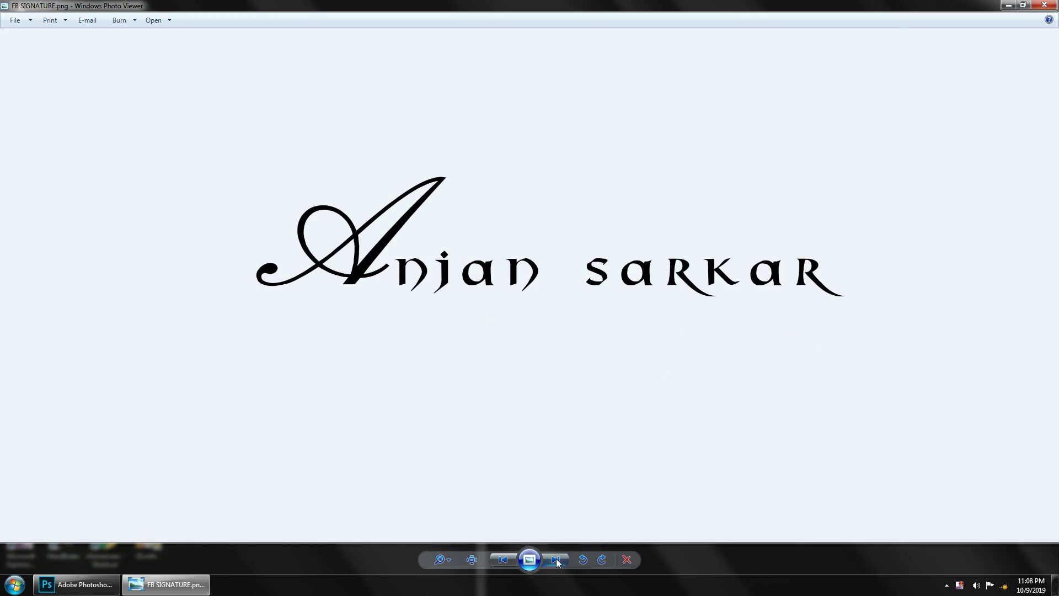
{"action": "left_click", "coordinate": [556, 558]}
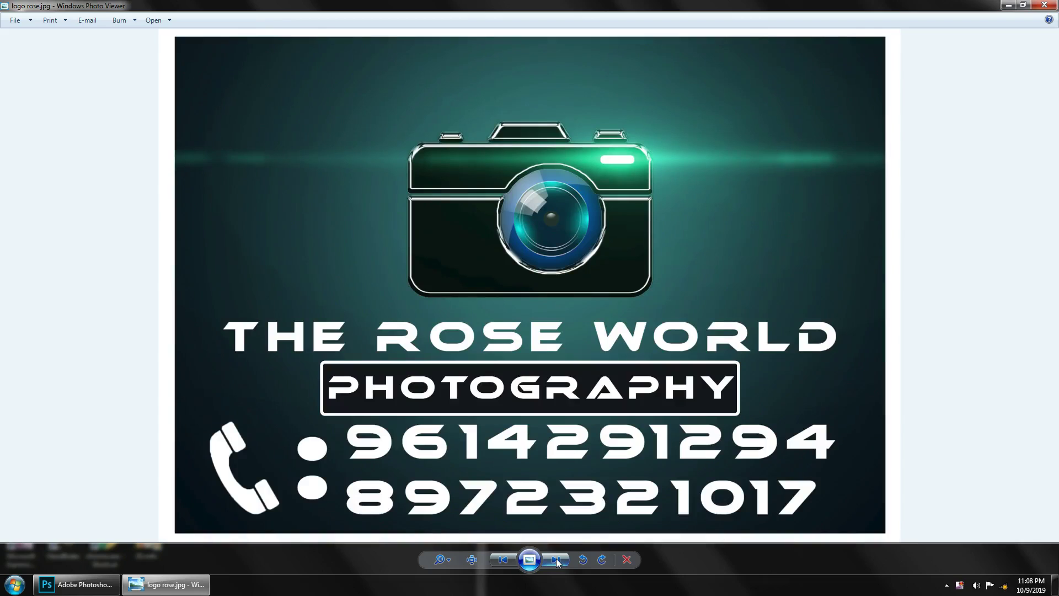
{"action": "left_click", "coordinate": [556, 558]}
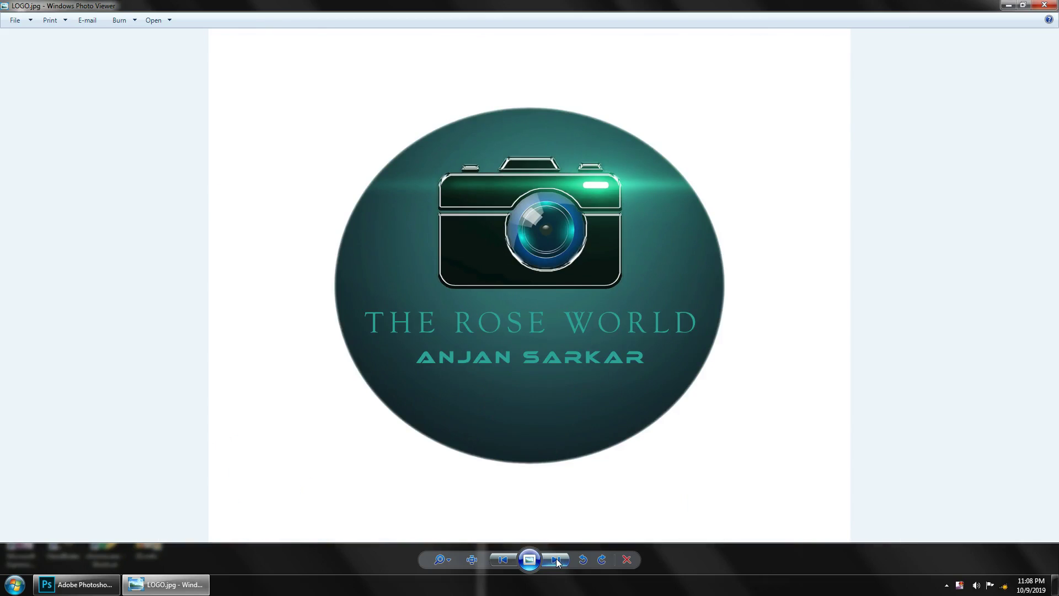
{"action": "left_click", "coordinate": [556, 558]}
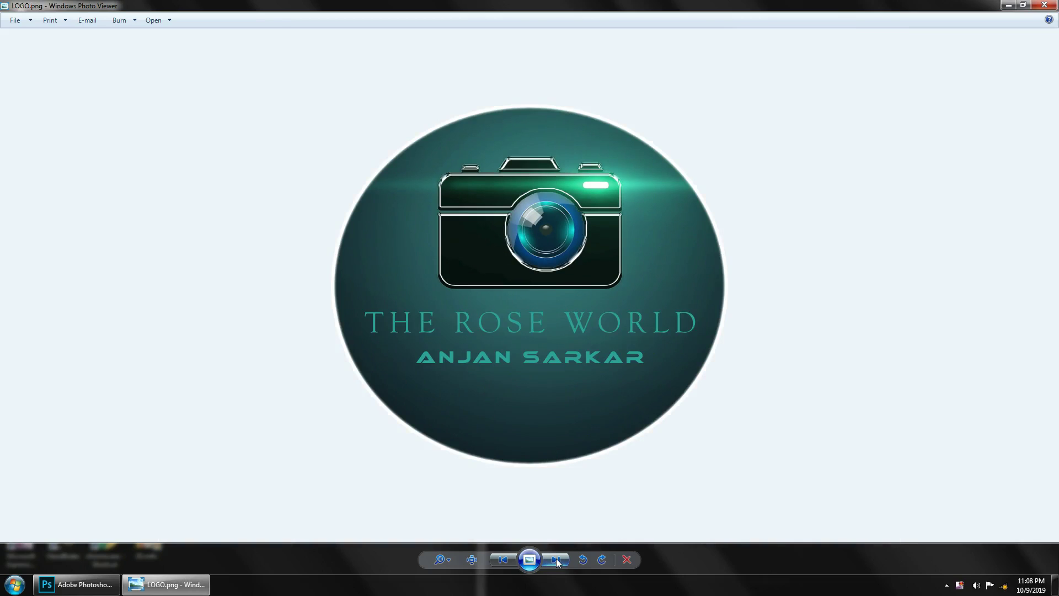
{"action": "left_click", "coordinate": [557, 558]}
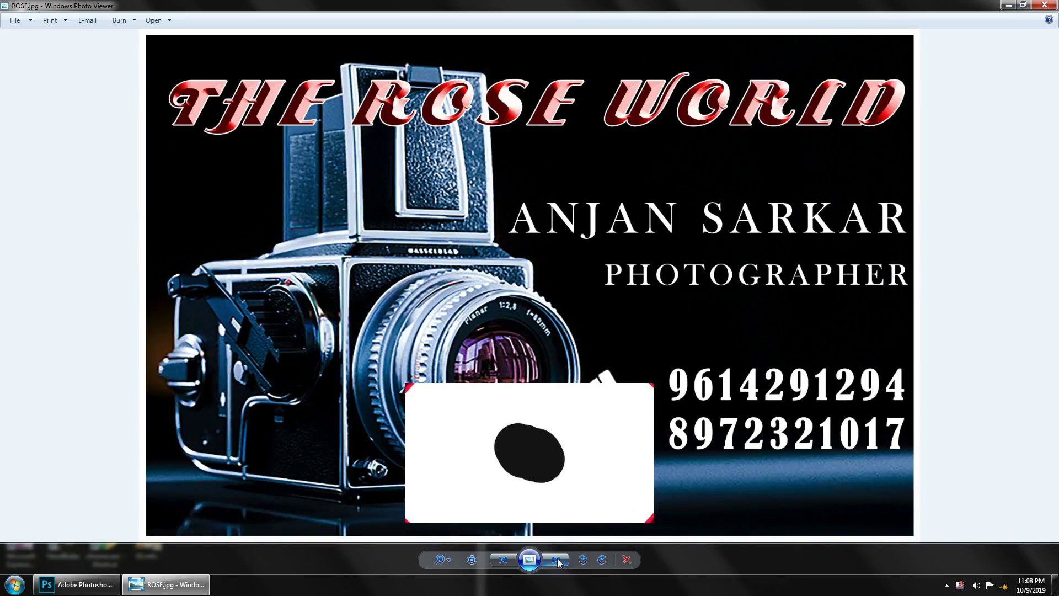
{"action": "left_click", "coordinate": [557, 559]}
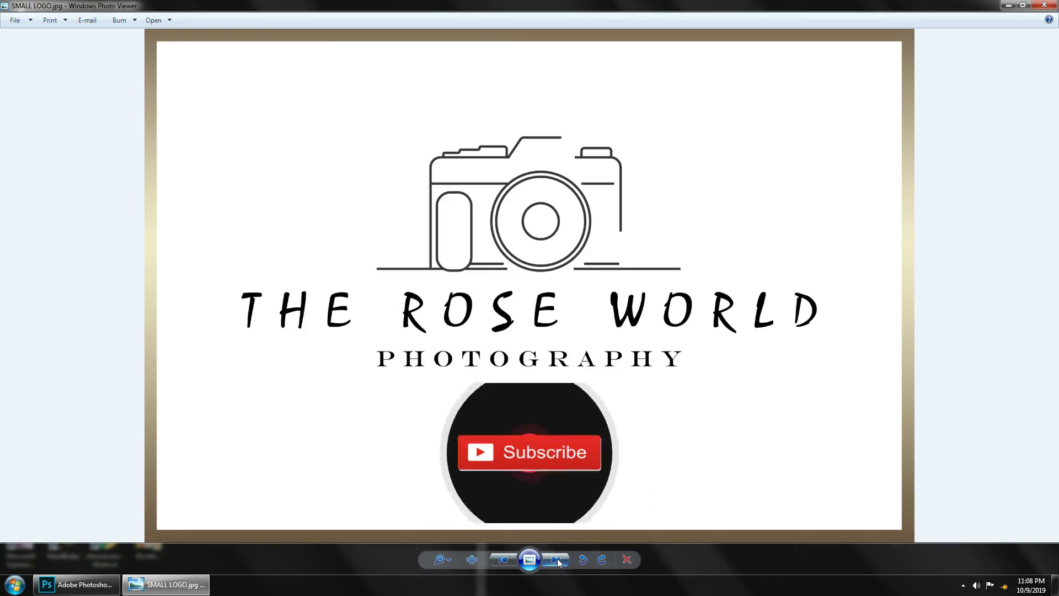
{"action": "left_click", "coordinate": [557, 559]}
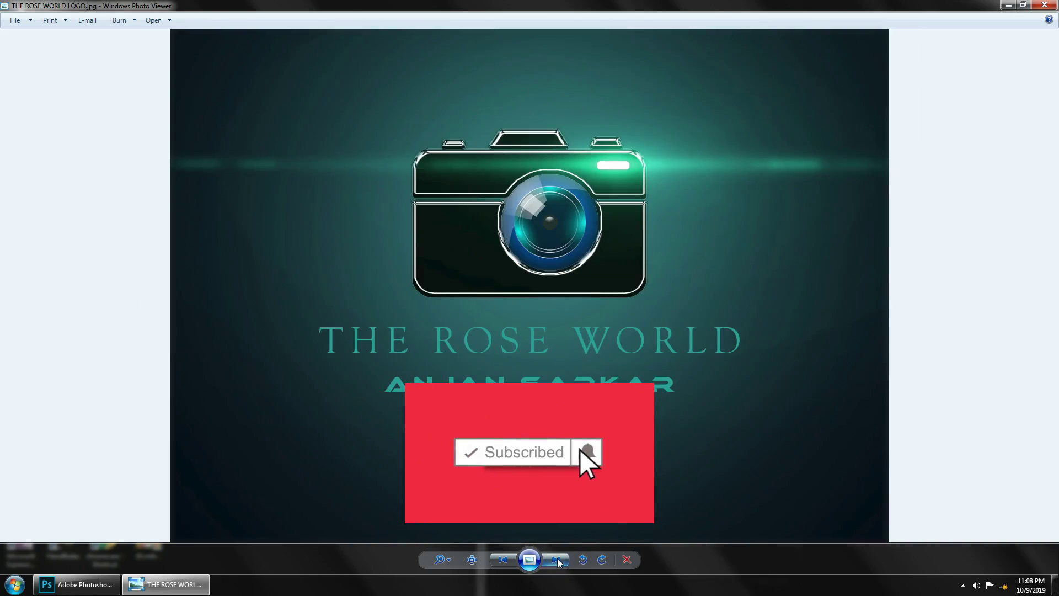
{"action": "left_click", "coordinate": [557, 560]}
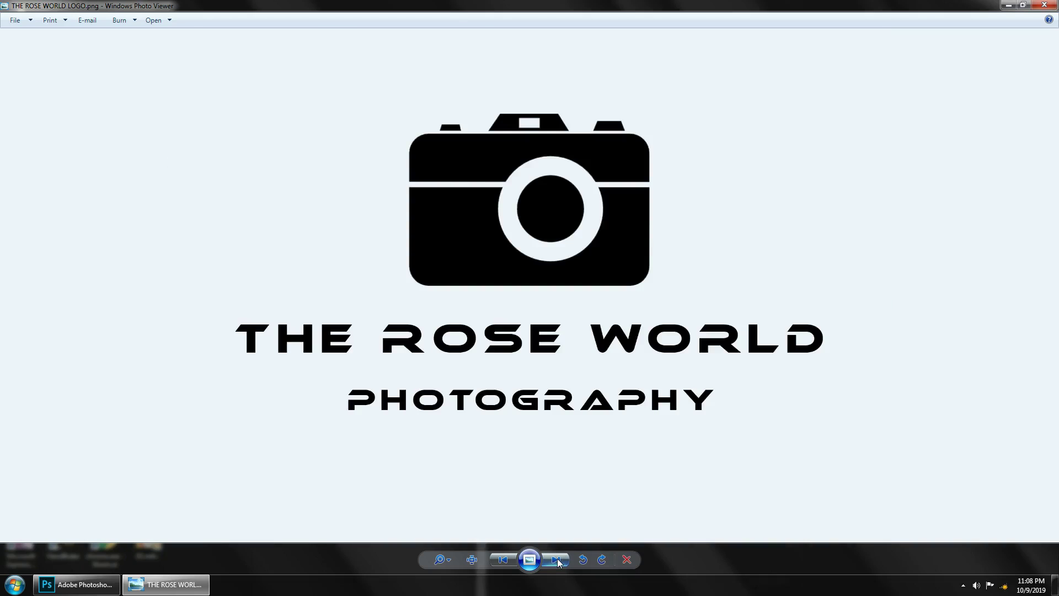
{"action": "left_click", "coordinate": [557, 560]}
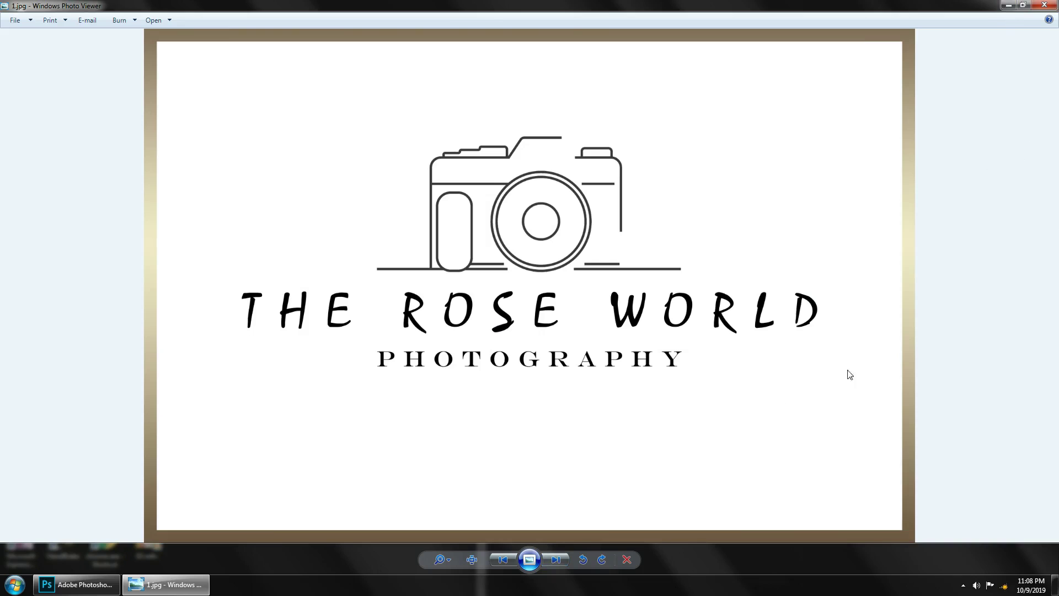
{"action": "left_click", "coordinate": [1044, 5]}
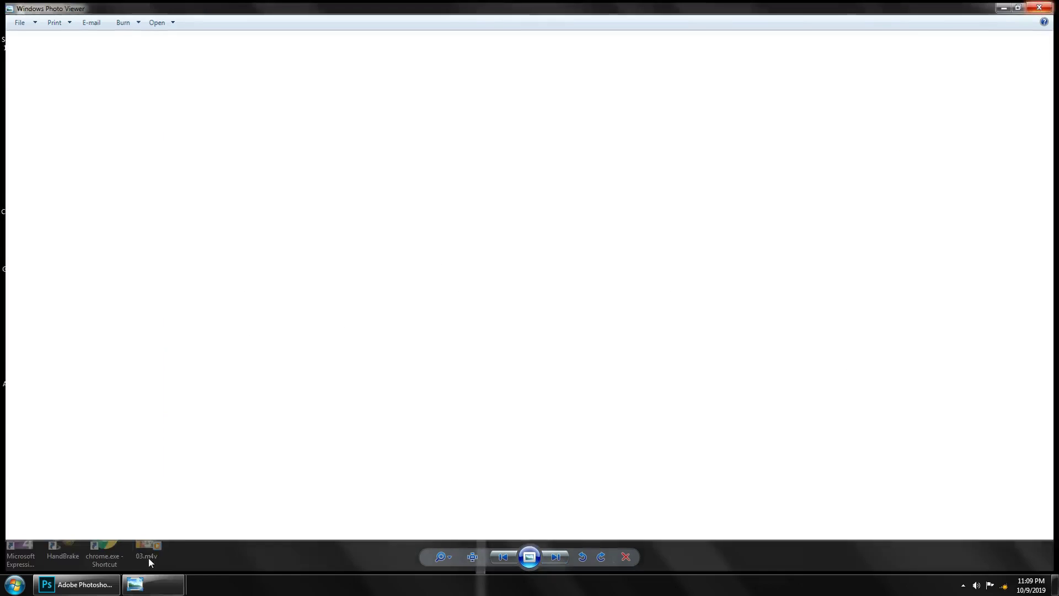
Create a new 12 x 8 inch, 300 ppi RGB document in Photoshop.
{"action": "left_click", "coordinate": [76, 584]}
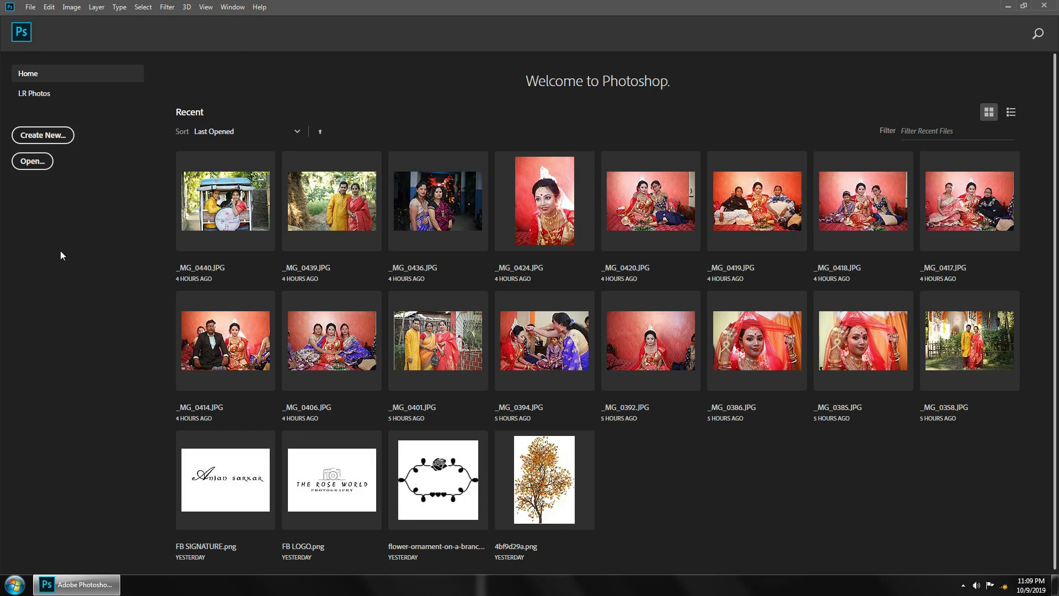
{"action": "key", "text": "ctrl+n"}
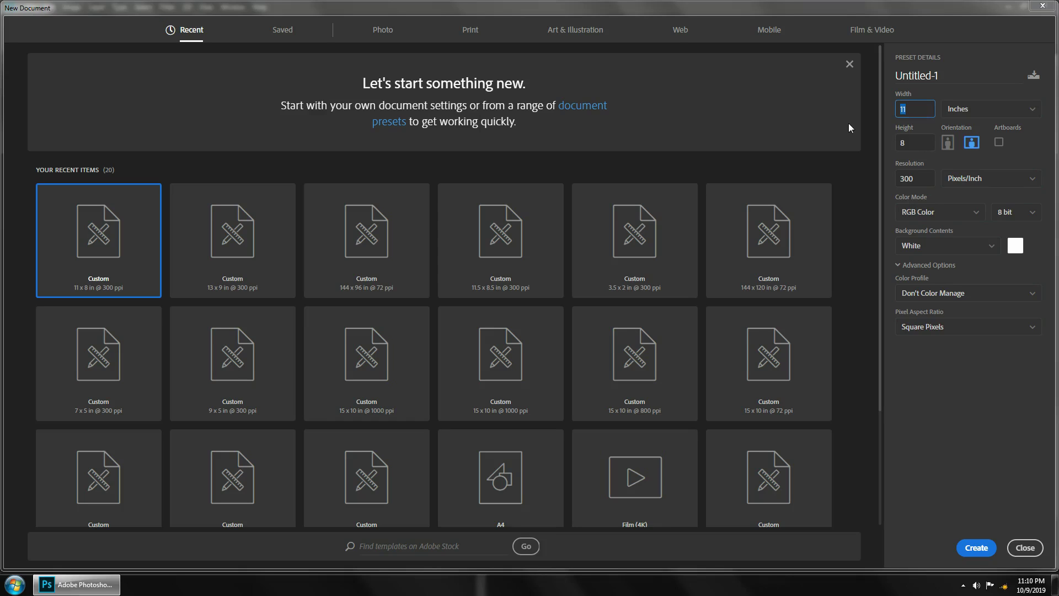
{"action": "type", "text": "12"}
{"action": "key", "text": "Tab"}
{"action": "left_click", "coordinate": [976, 548]}
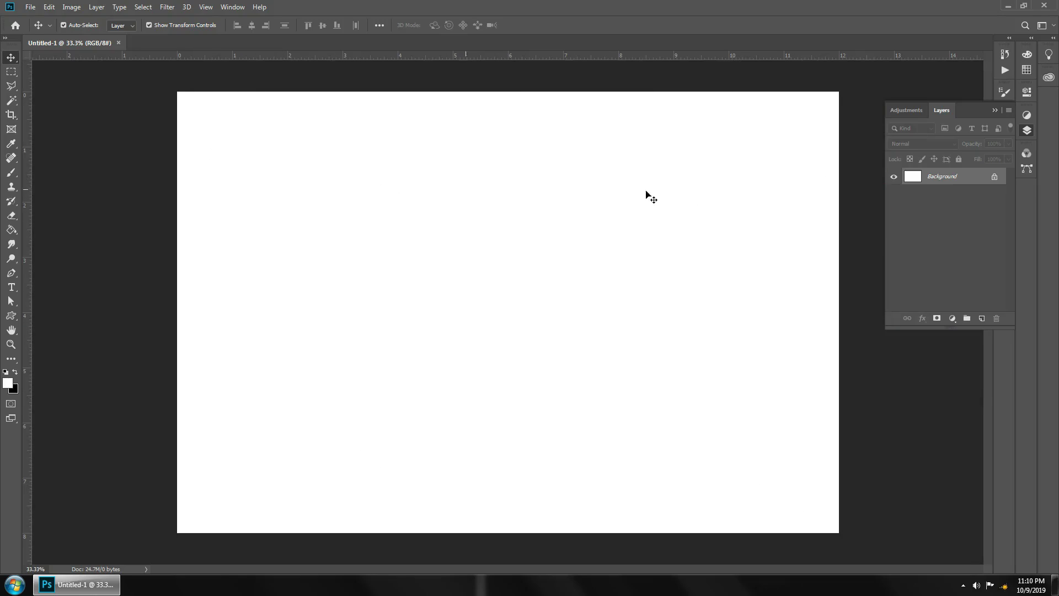
Duplicate the Background with Ctrl+J to make Layer 1 above it.
{"action": "scroll", "coordinate": [680, 419], "scroll_direction": "down", "scroll_amount": 2}
{"action": "scroll", "coordinate": [680, 418], "scroll_direction": "up", "scroll_amount": 2}
{"action": "scroll", "coordinate": [680, 415], "scroll_direction": "down", "scroll_amount": 1}
{"action": "scroll", "coordinate": [680, 415], "scroll_direction": "up", "scroll_amount": 1}
{"action": "scroll", "coordinate": [680, 416], "scroll_direction": "up", "scroll_amount": 1}
{"action": "scroll", "coordinate": [680, 416], "scroll_direction": "down", "scroll_amount": 1}
{"action": "scroll", "coordinate": [681, 414], "scroll_direction": "up", "scroll_amount": 1}
{"action": "key", "text": "ctrl+j"}
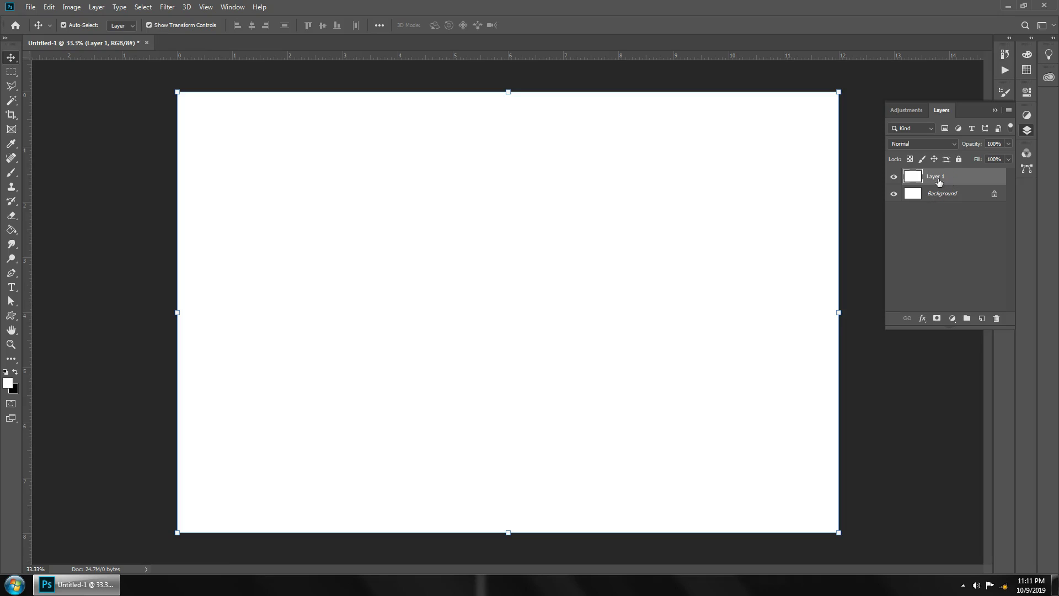
{"action": "scroll", "coordinate": [538, 308], "scroll_direction": "down", "scroll_amount": 1}
{"action": "scroll", "coordinate": [538, 307], "scroll_direction": "up", "scroll_amount": 1}
Open the PHOTOSHOP DOCUMENT folder on New Volume (G:) from Computer.
{"action": "left_click", "coordinate": [31, 7]}
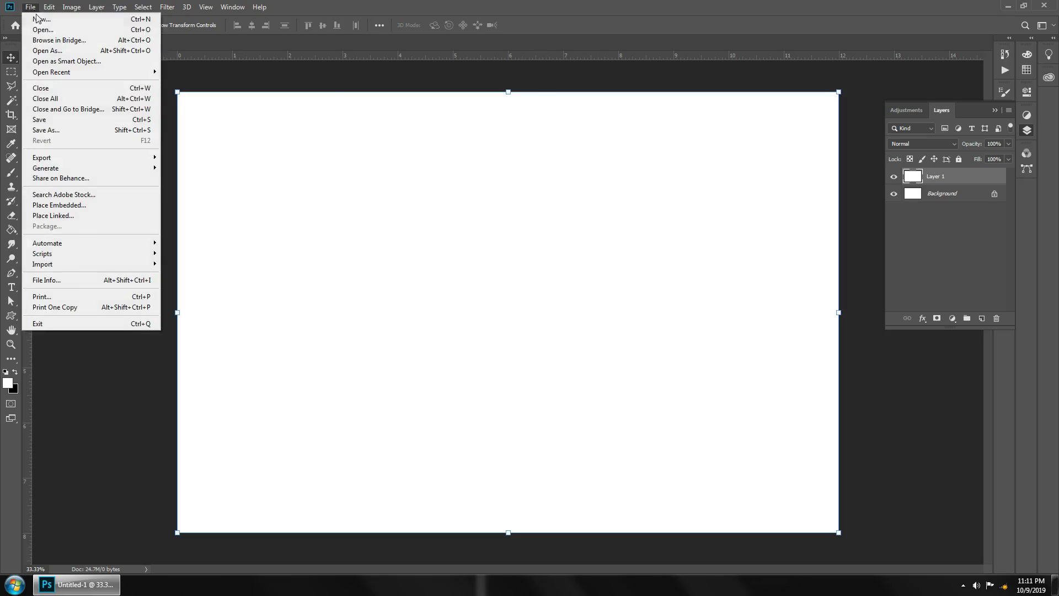
{"action": "left_click", "coordinate": [756, 5]}
{"action": "left_click", "coordinate": [15, 584]}
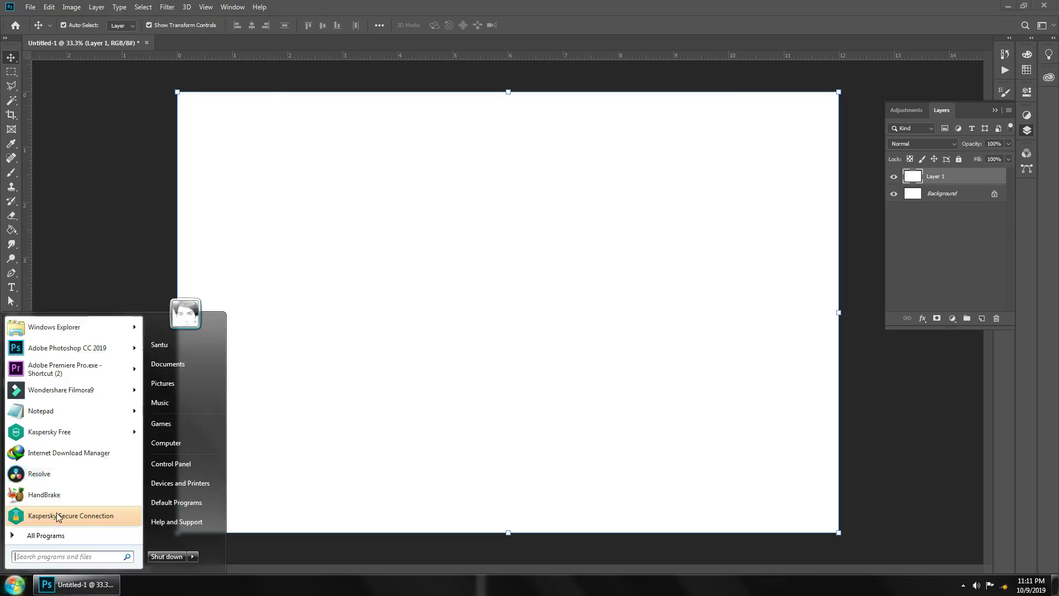
{"action": "left_click", "coordinate": [171, 444]}
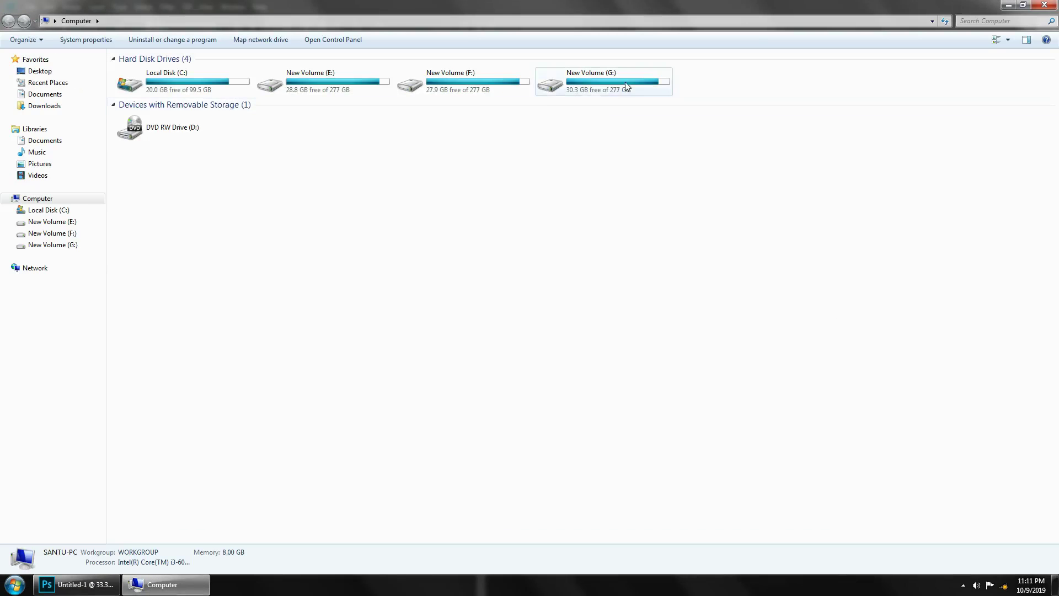
{"action": "double_click", "coordinate": [625, 86]}
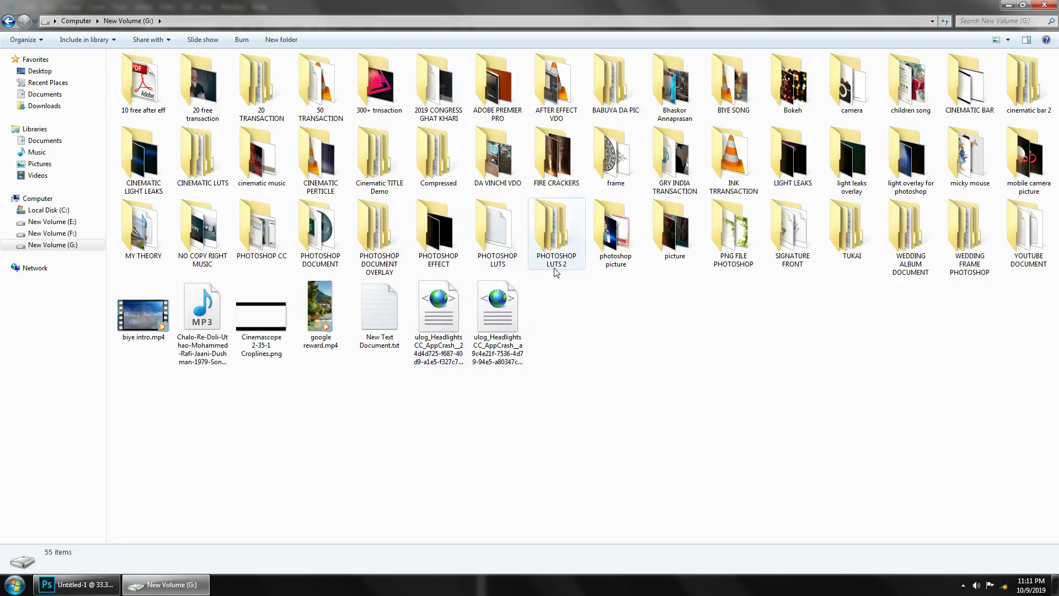
{"action": "double_click", "coordinate": [324, 233]}
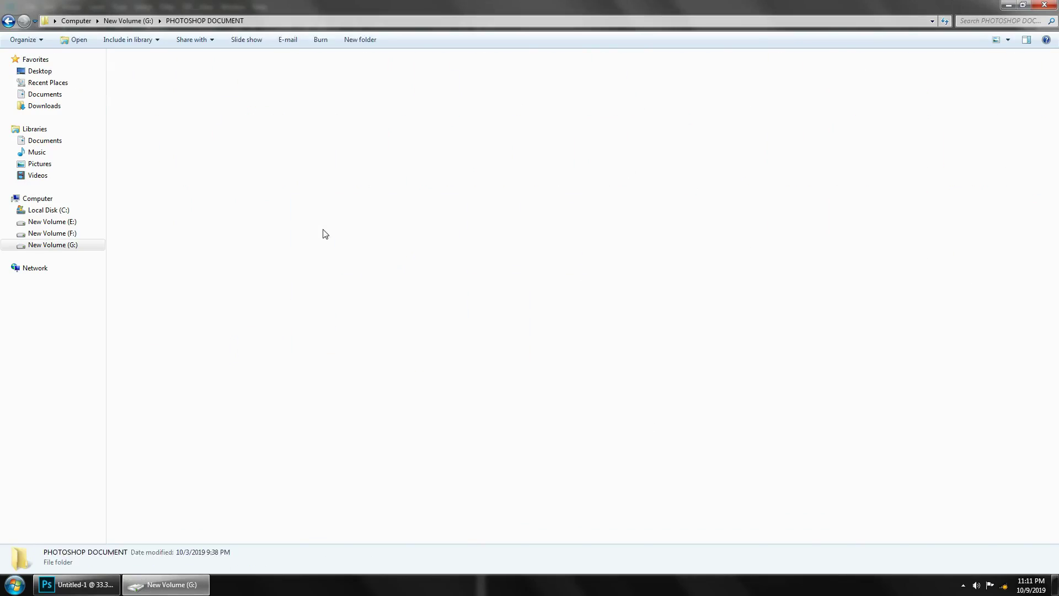
Show the folder as extra large icons and select the Briks-bokeh brick-wall image.
{"action": "left_click", "coordinate": [1007, 42]}
{"action": "left_click", "coordinate": [1020, 16]}
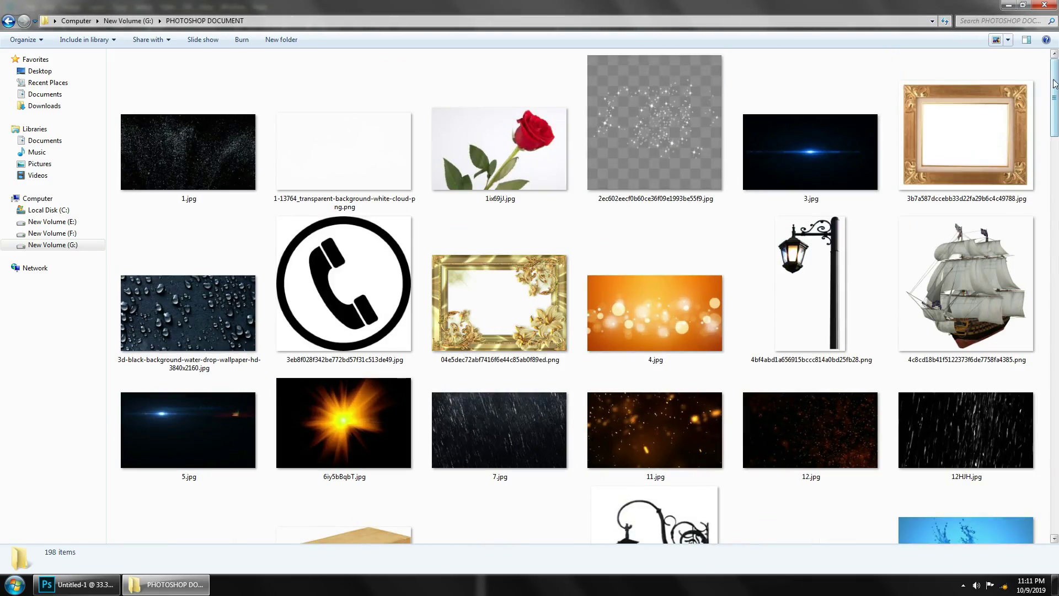
{"action": "left_click_drag", "start_coordinate": [1054, 83], "coordinate": [1055, 91]}
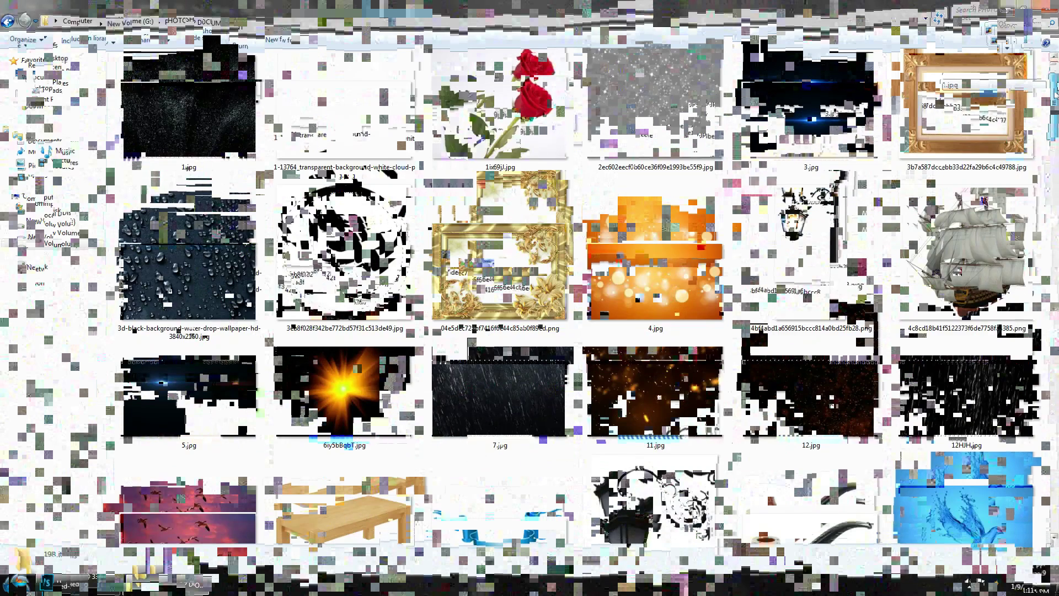
{"action": "left_click_drag", "start_coordinate": [1054, 91], "coordinate": [1054, 132]}
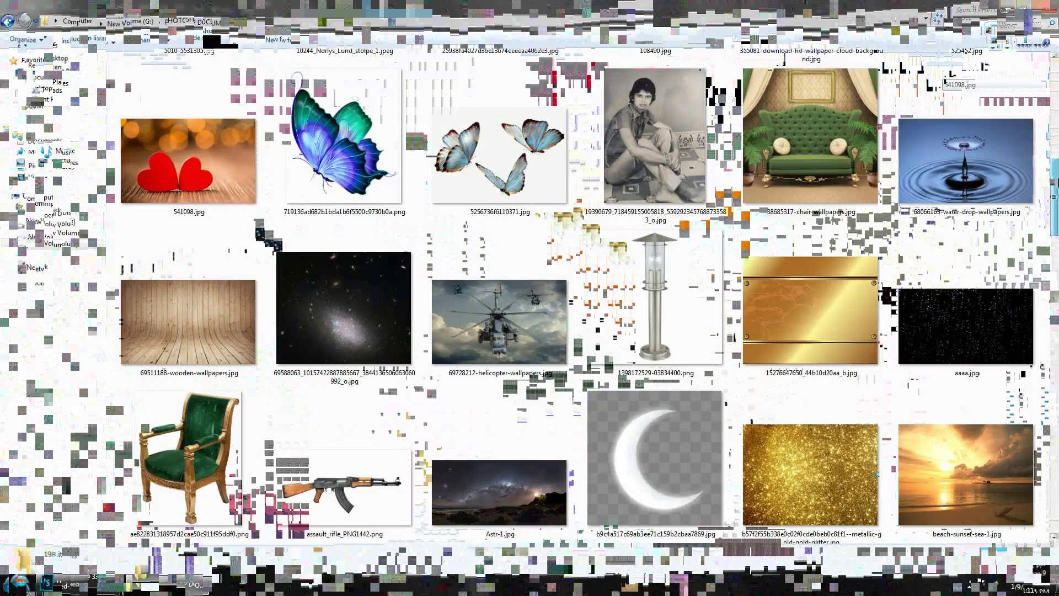
{"action": "left_click_drag", "start_coordinate": [1055, 132], "coordinate": [1054, 150]}
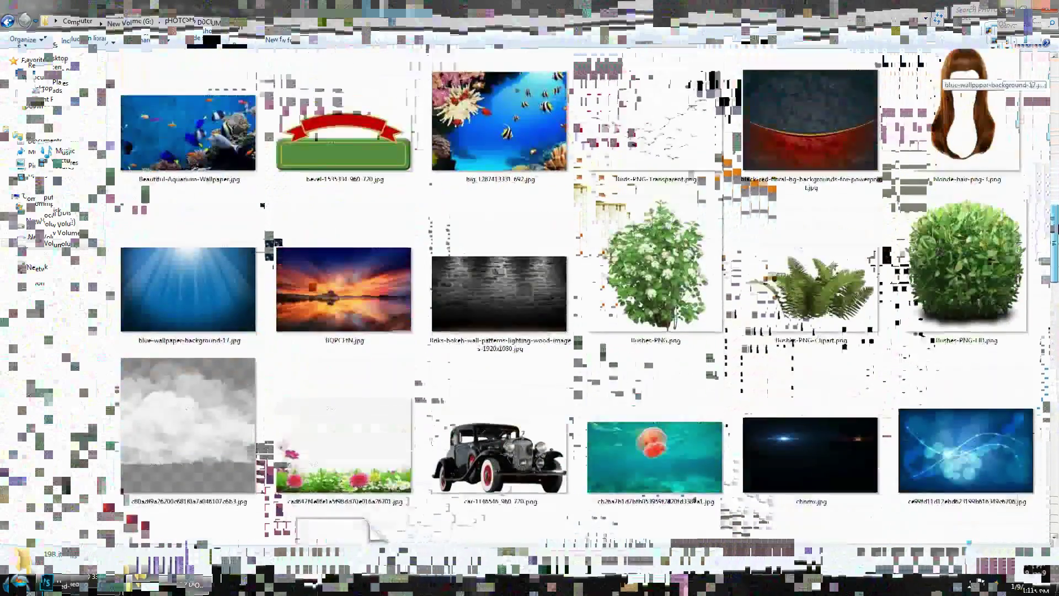
{"action": "scroll", "coordinate": [263, 205], "scroll_direction": "down", "scroll_amount": 2}
{"action": "left_click", "coordinate": [506, 218]}
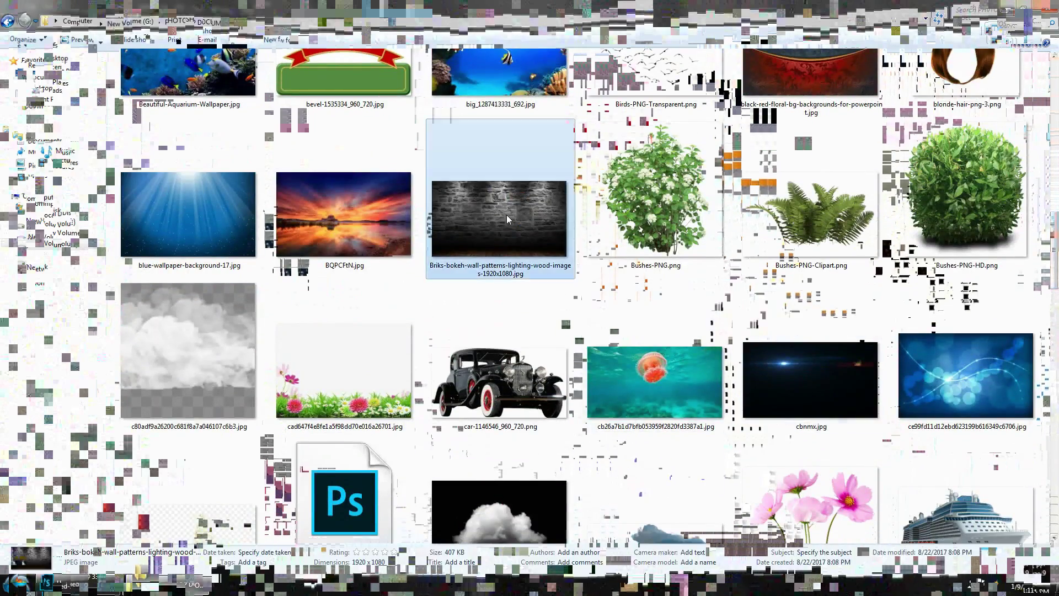
Place the brick-wall image into the document, enlarged and centred to fill the canvas.
{"action": "mouse_move", "coordinate": [510, 205]}
{"action": "left_mouse_down"}
{"action": "mouse_move", "coordinate": [297, 405]}
{"action": "mouse_move", "coordinate": [417, 292]}
{"action": "mouse_move", "coordinate": [457, 302]}
{"action": "left_mouse_up"}
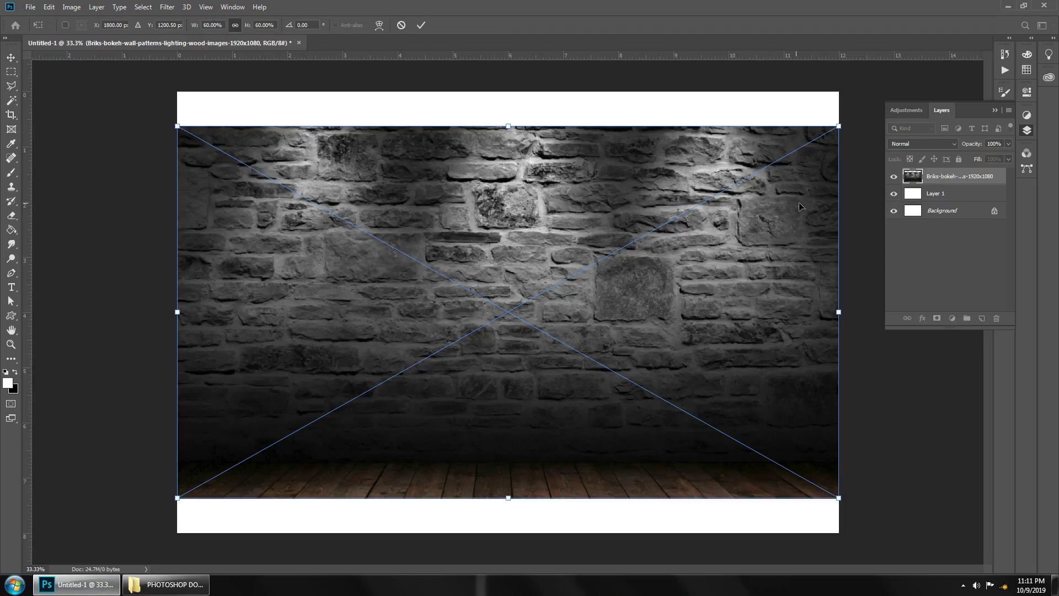
{"action": "mouse_move", "coordinate": [838, 126]}
{"action": "left_mouse_down"}
{"action": "mouse_move", "coordinate": [883, 78]}
{"action": "mouse_move", "coordinate": [907, 86]}
{"action": "left_mouse_up"}
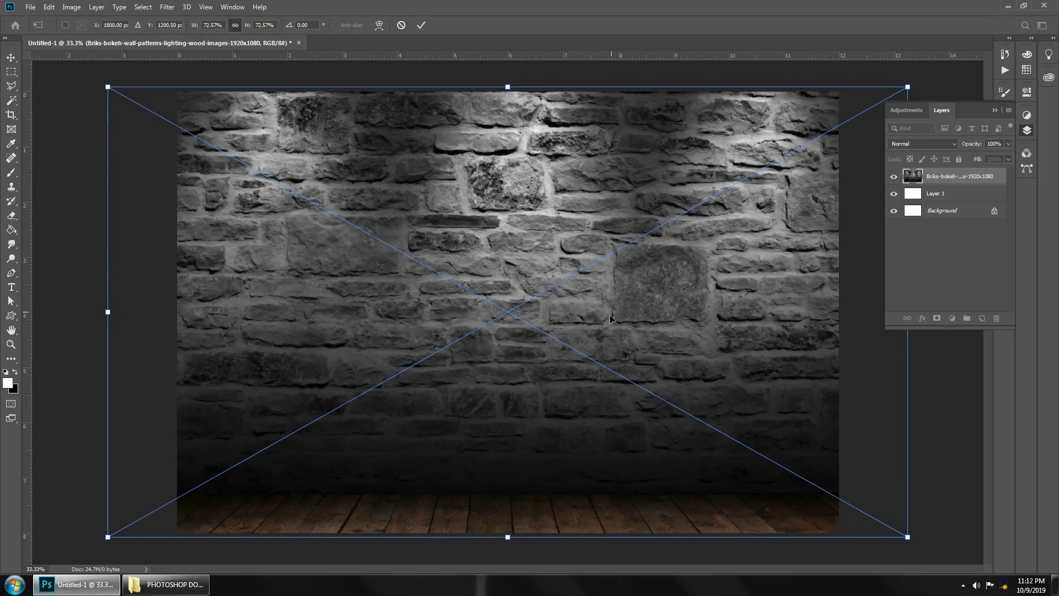
{"action": "left_click_drag", "start_coordinate": [611, 319], "coordinate": [606, 318]}
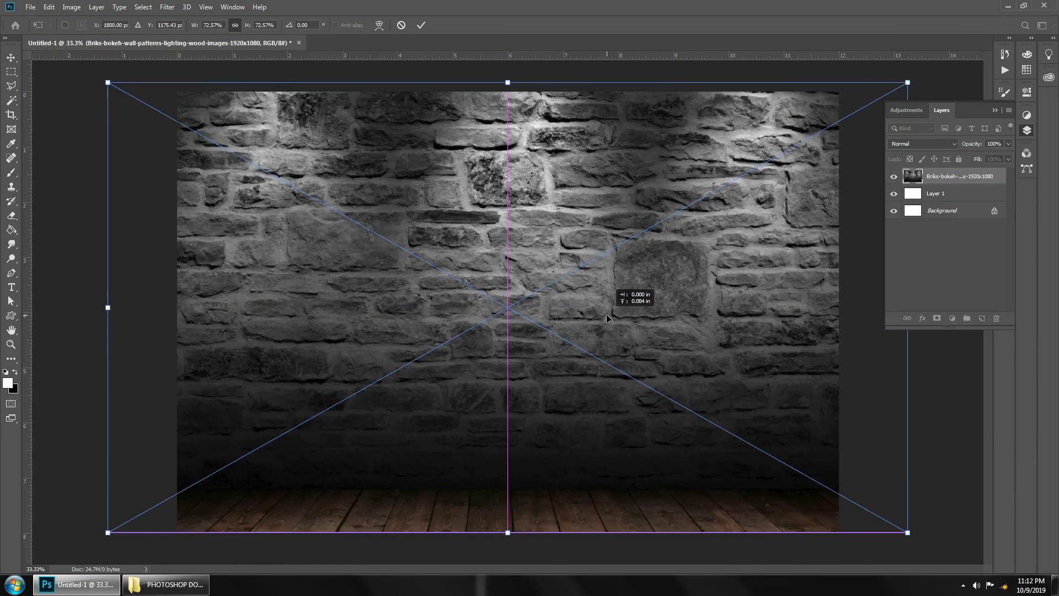
{"action": "left_click_drag", "start_coordinate": [607, 314], "coordinate": [607, 315]}
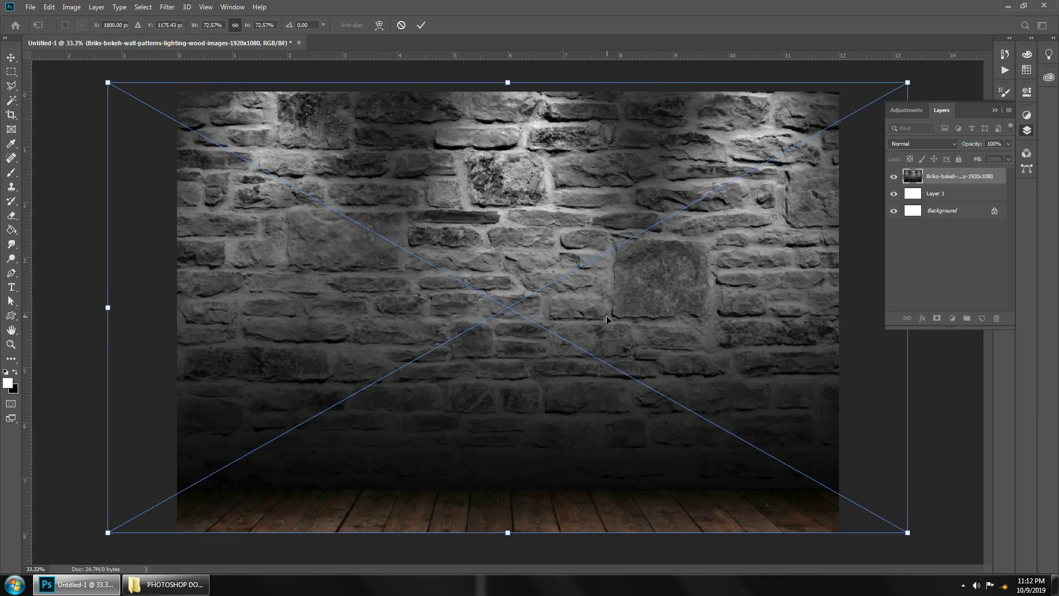
{"action": "key", "text": "Down"}
{"action": "key", "text": "Down"}
{"action": "key", "text": "Down"}
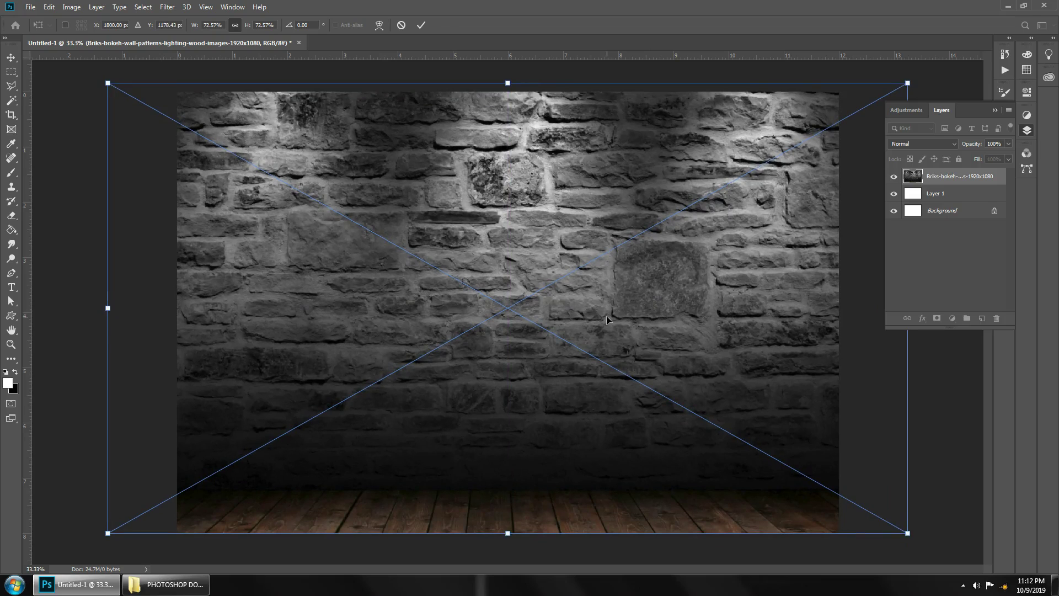
{"action": "key", "text": "Return"}
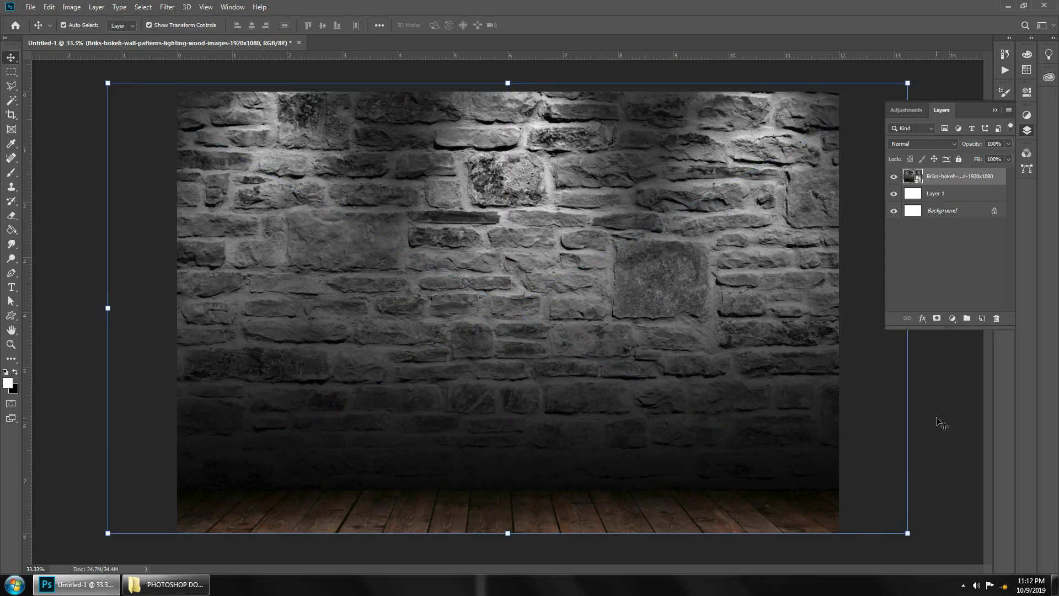
Fit the canvas in view, then open Camera Raw Filter on the brick-wall layer.
{"action": "left_click", "coordinate": [941, 423]}
{"action": "key", "text": "ctrl+minus"}
{"action": "key", "text": "ctrl+plus"}
{"action": "key", "text": "ctrl+0"}
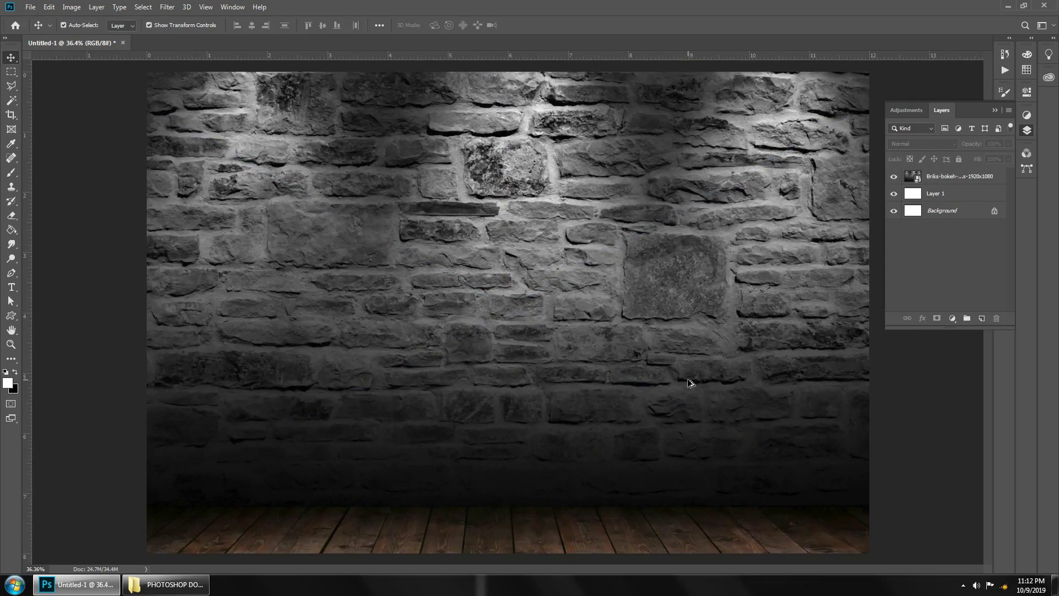
{"action": "scroll", "coordinate": [669, 386], "scroll_direction": "down", "scroll_amount": 2}
{"action": "scroll", "coordinate": [667, 386], "scroll_direction": "up", "scroll_amount": 1}
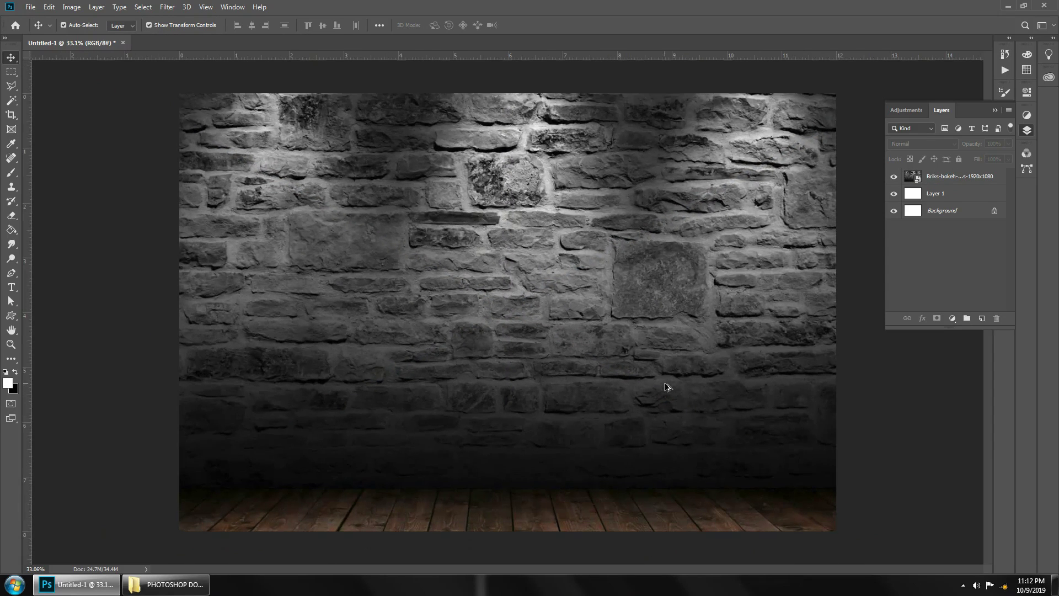
{"action": "scroll", "coordinate": [667, 387], "scroll_direction": "down", "scroll_amount": 1}
{"action": "scroll", "coordinate": [667, 387], "scroll_direction": "up", "scroll_amount": 1}
{"action": "scroll", "coordinate": [668, 386], "scroll_direction": "down", "scroll_amount": 1}
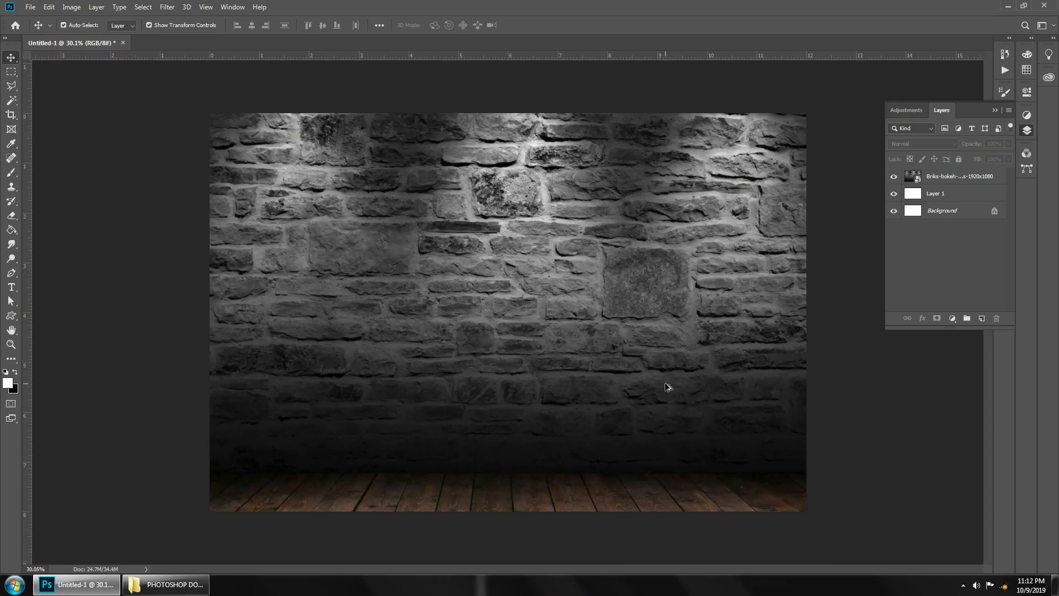
{"action": "scroll", "coordinate": [669, 385], "scroll_direction": "up", "scroll_amount": 1}
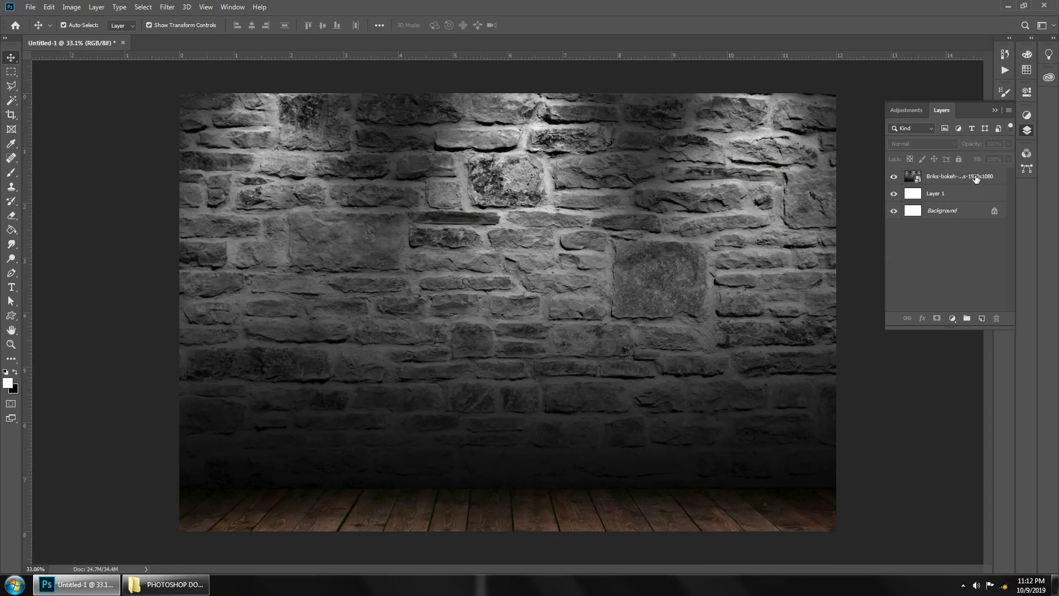
{"action": "left_click", "coordinate": [516, 354]}
{"action": "key", "text": "ctrl"}
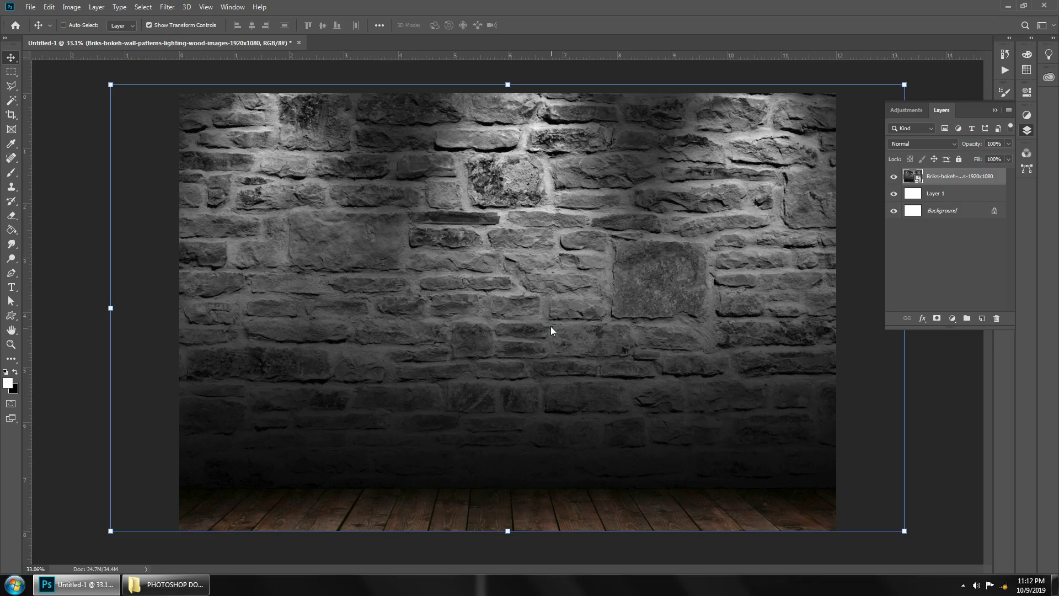
{"action": "key", "text": "ctrl+shift+a"}
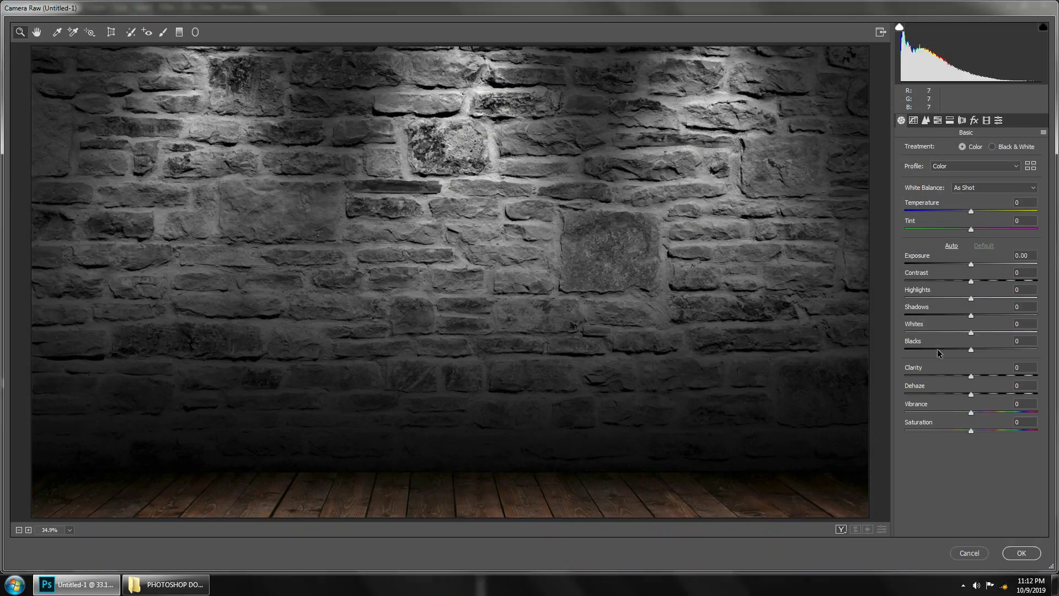
Apply Contrast +10, Blacks -9, Clarity +14, Vibrance +20 and Temperature -27 to the wall.
{"action": "left_click_drag", "start_coordinate": [971, 281], "coordinate": [978, 283]}
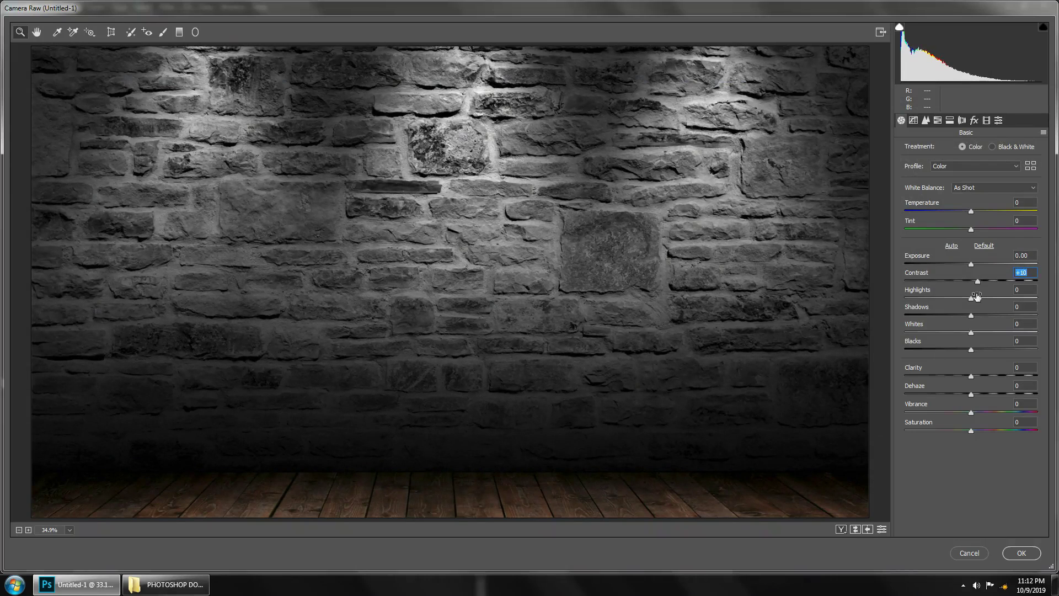
{"action": "left_click_drag", "start_coordinate": [972, 349], "coordinate": [981, 377]}
{"action": "left_click_drag", "start_coordinate": [968, 413], "coordinate": [984, 412]}
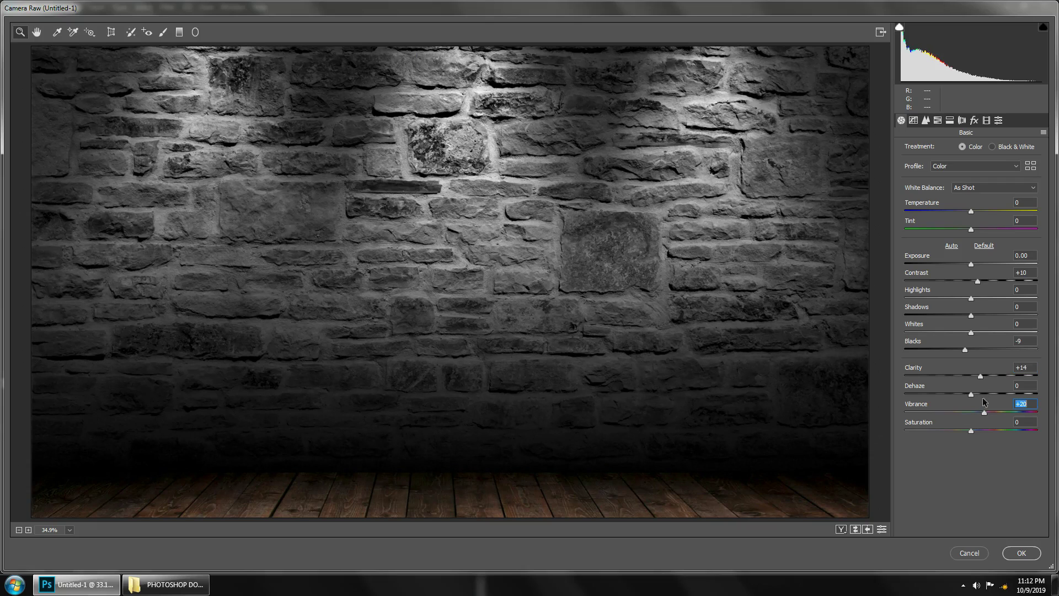
{"action": "left_click_drag", "start_coordinate": [970, 212], "coordinate": [953, 218]}
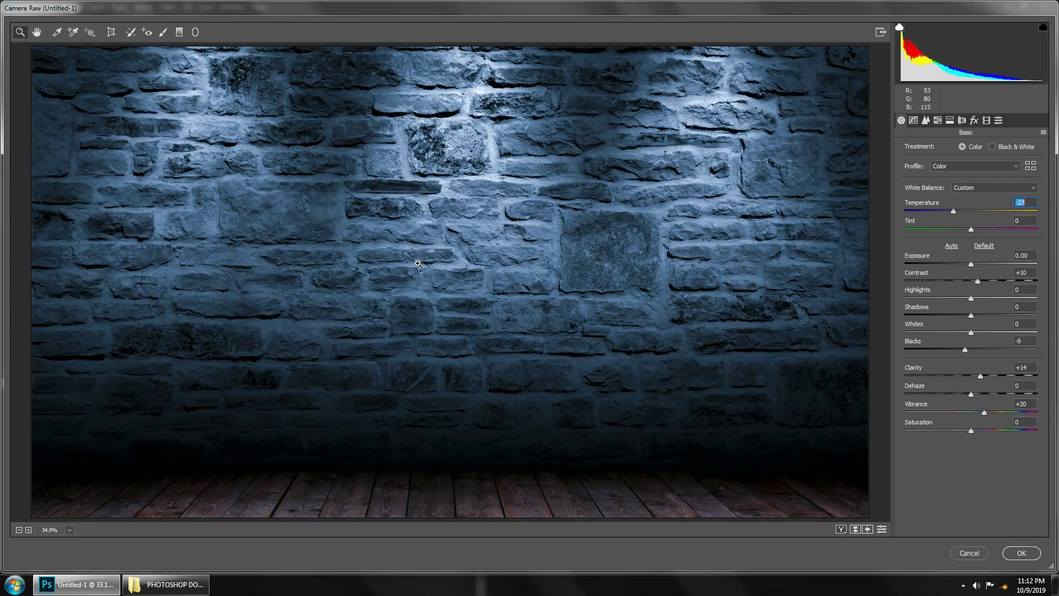
{"action": "left_click", "coordinate": [1021, 552]}
Commit the pending wall transform, fit the view and reselect the wall layer.
{"action": "key", "text": "Return"}
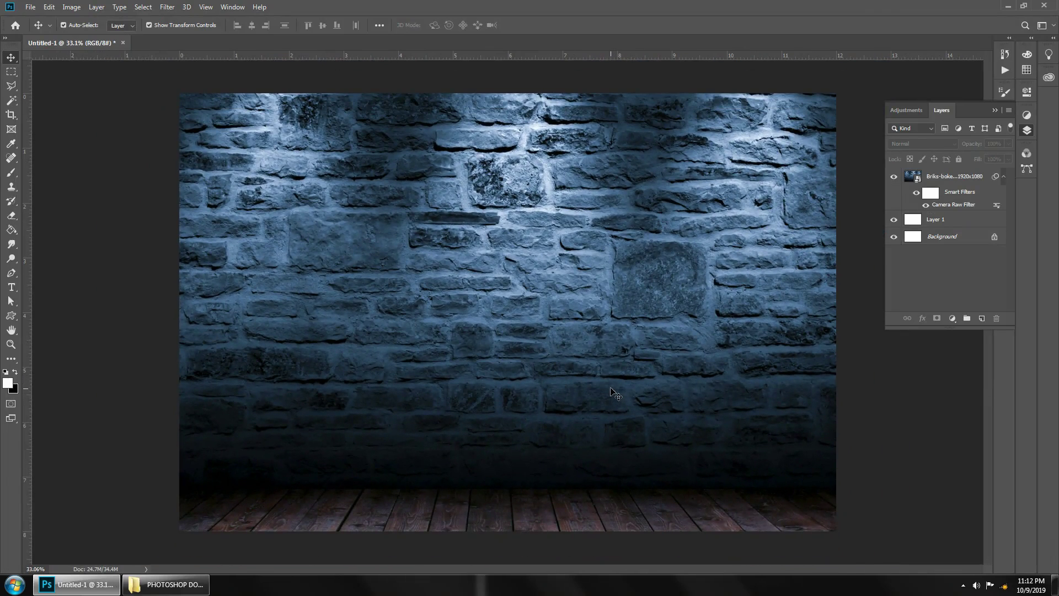
{"action": "key", "text": "ctrl+0"}
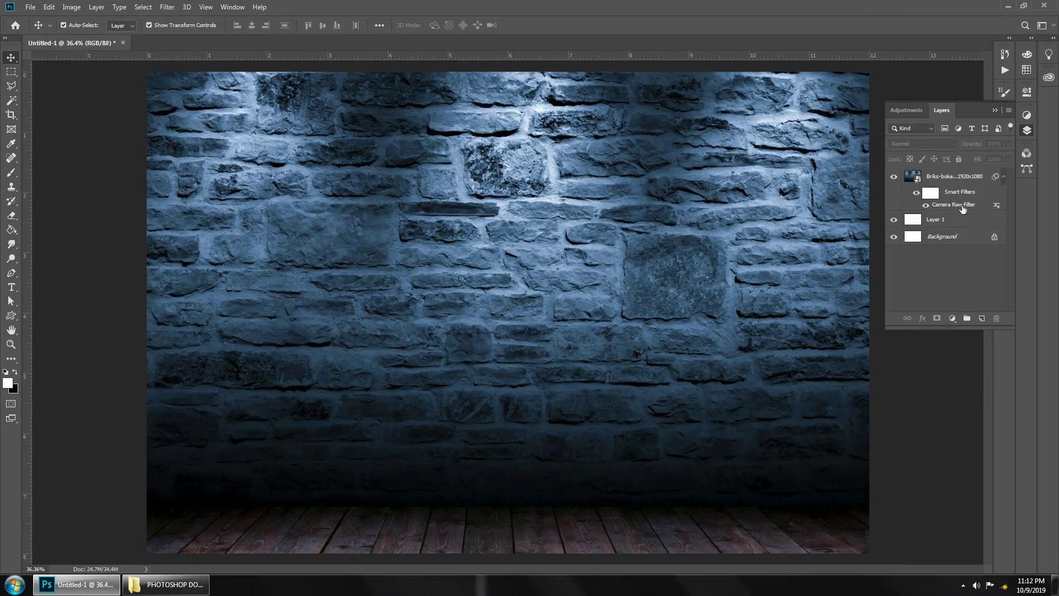
{"action": "left_click", "coordinate": [971, 177]}
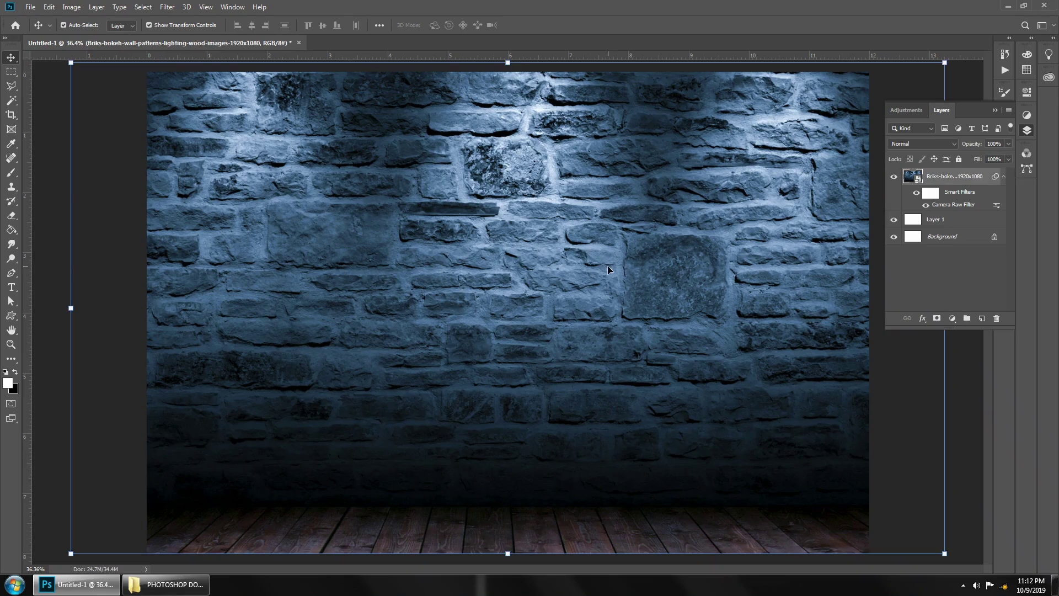
{"action": "scroll", "coordinate": [609, 267], "scroll_direction": "down", "scroll_amount": 2}
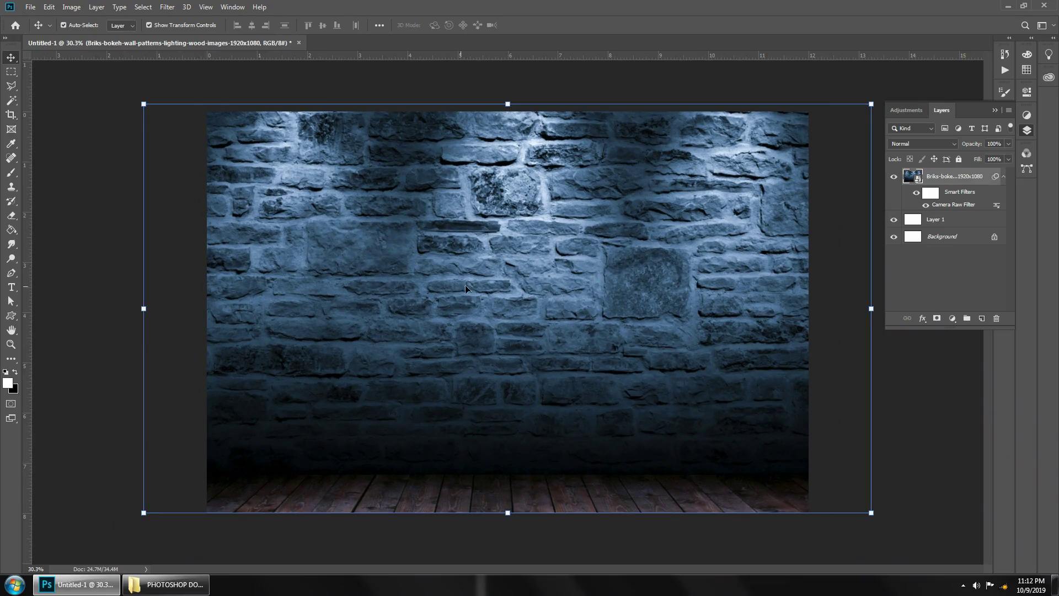
Switch to the Custom Shape Tool with the filled square shape selected.
{"action": "left_click", "coordinate": [12, 317]}
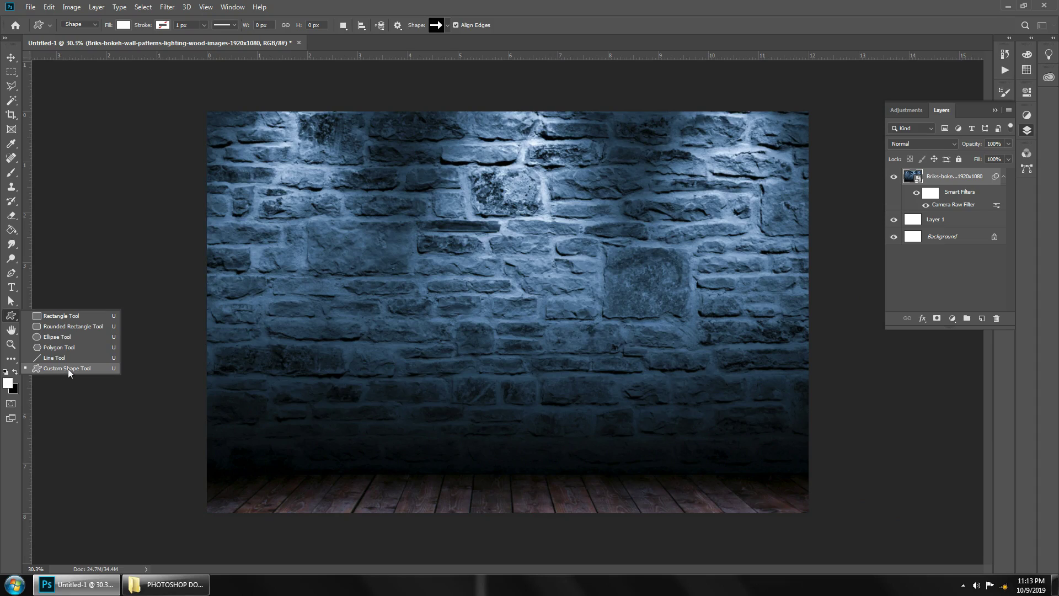
{"action": "left_click", "coordinate": [67, 368]}
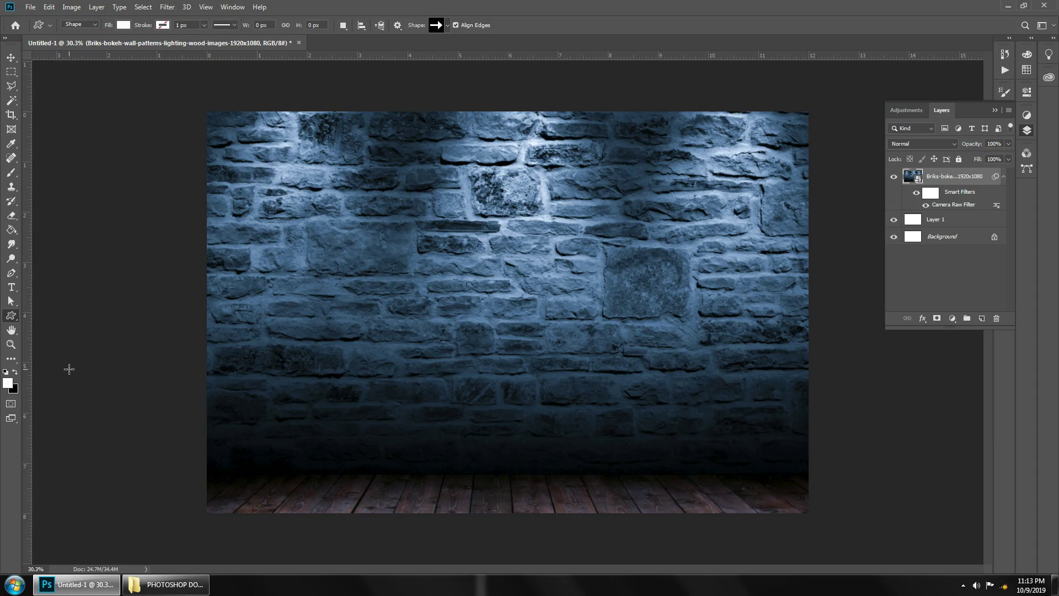
{"action": "left_click", "coordinate": [446, 25]}
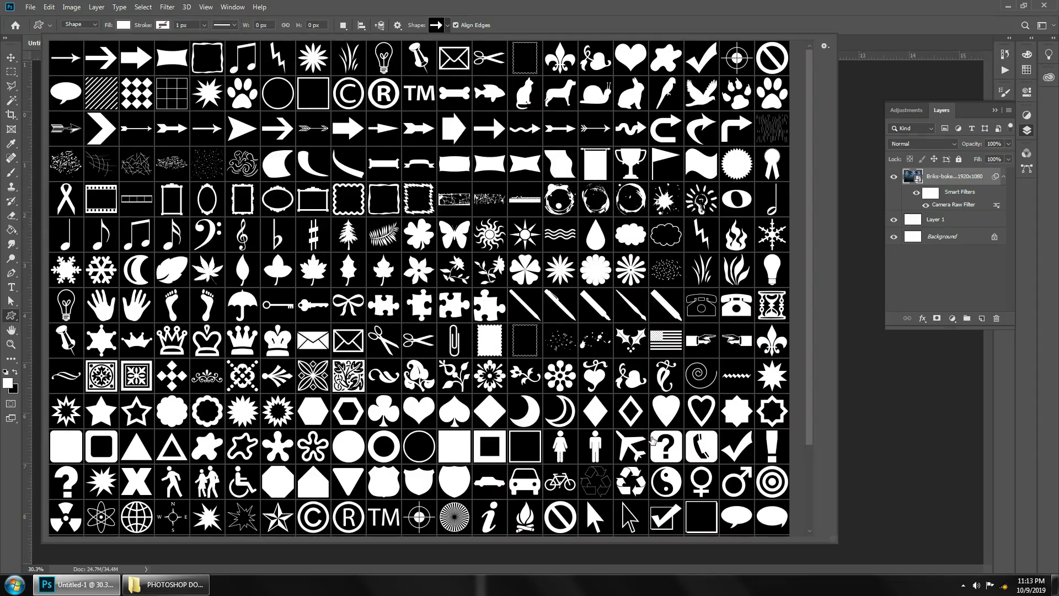
{"action": "scroll", "coordinate": [655, 445], "scroll_direction": "down", "scroll_amount": 1}
{"action": "scroll", "coordinate": [566, 473], "scroll_direction": "down", "scroll_amount": 1}
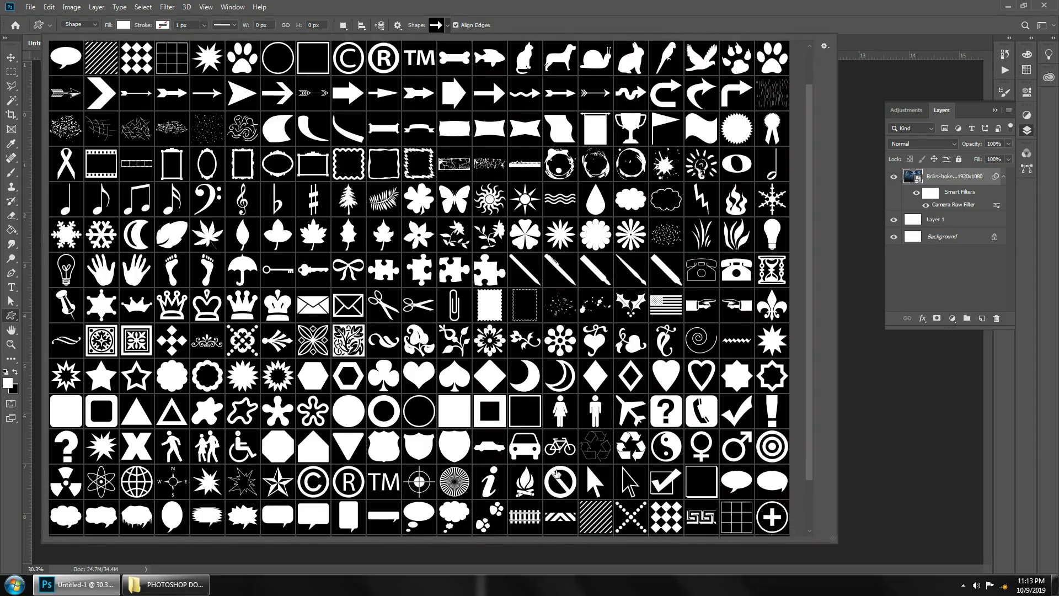
{"action": "scroll", "coordinate": [440, 478], "scroll_direction": "down", "scroll_amount": 1}
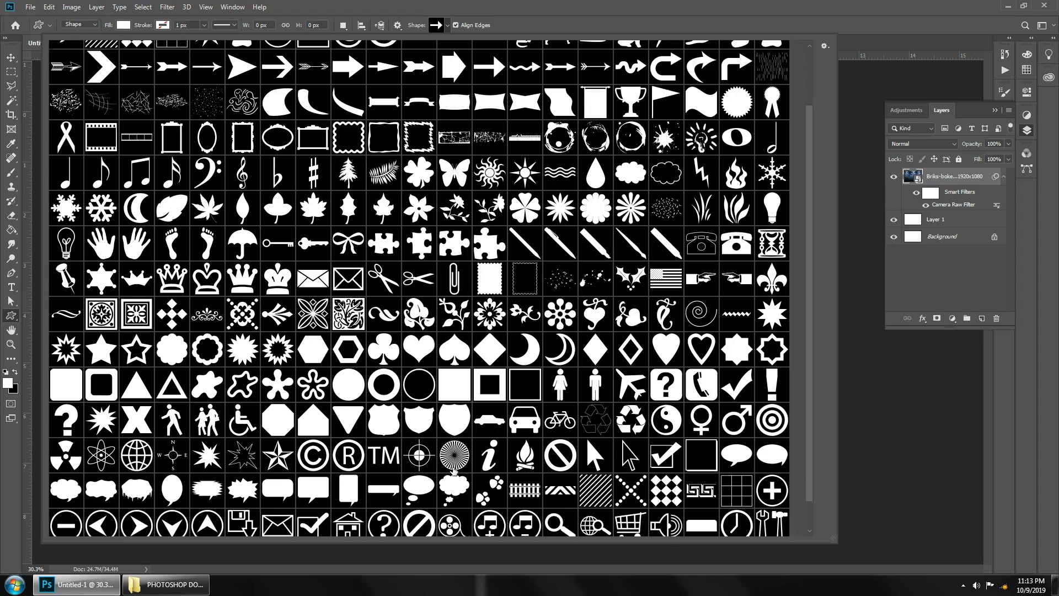
{"action": "scroll", "coordinate": [452, 470], "scroll_direction": "down", "scroll_amount": 1}
{"action": "scroll", "coordinate": [452, 470], "scroll_direction": "down", "scroll_amount": 1}
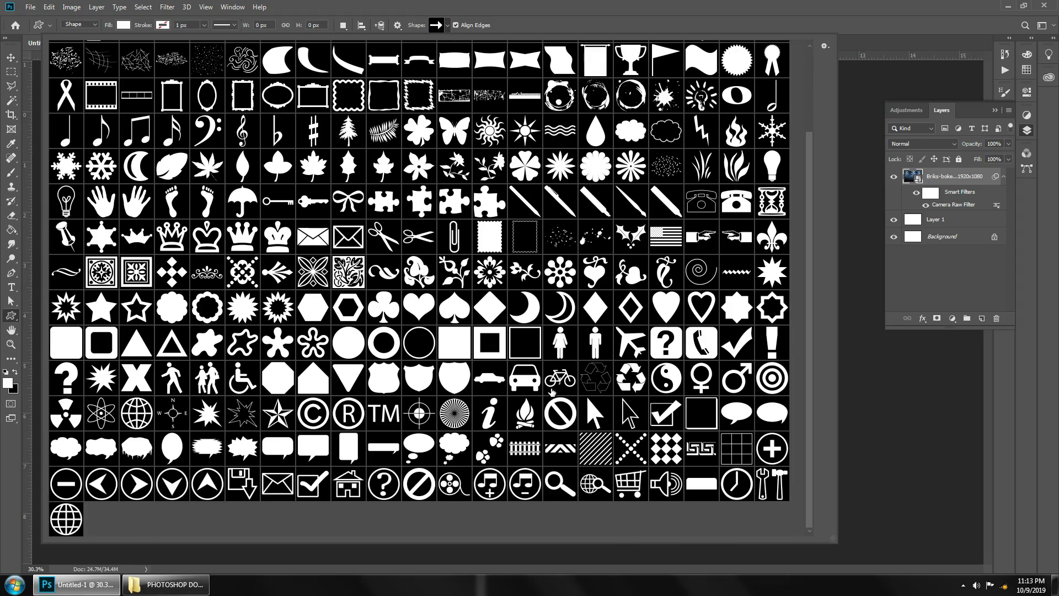
{"action": "left_click", "coordinate": [454, 349]}
{"action": "key", "text": "Return"}
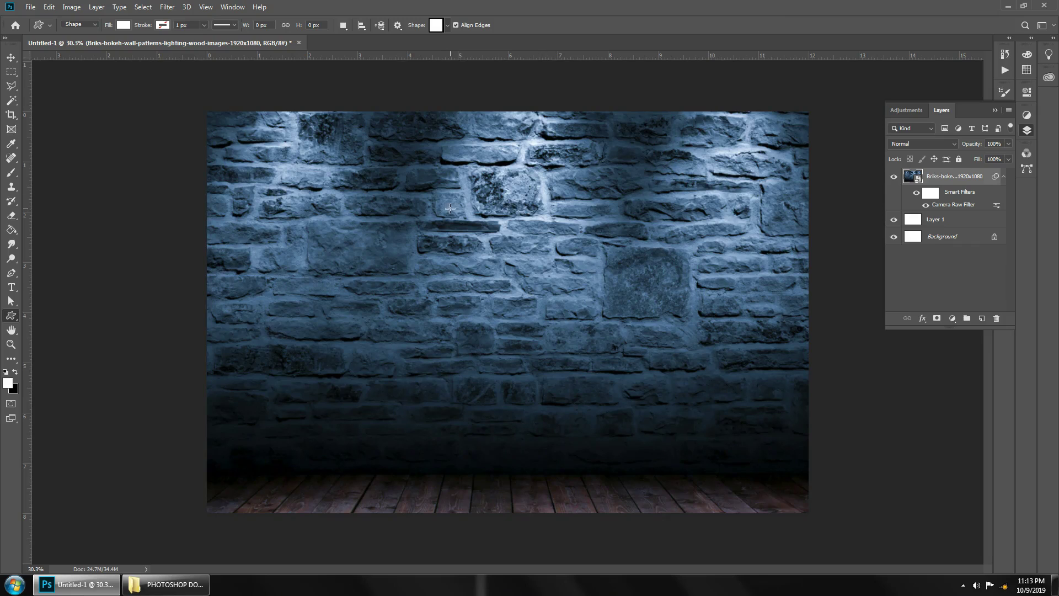
Draw a tall white rectangle, Shape 1, in the middle of the wall and nudge it.
{"action": "left_click_drag", "start_coordinate": [442, 165], "coordinate": [566, 387]}
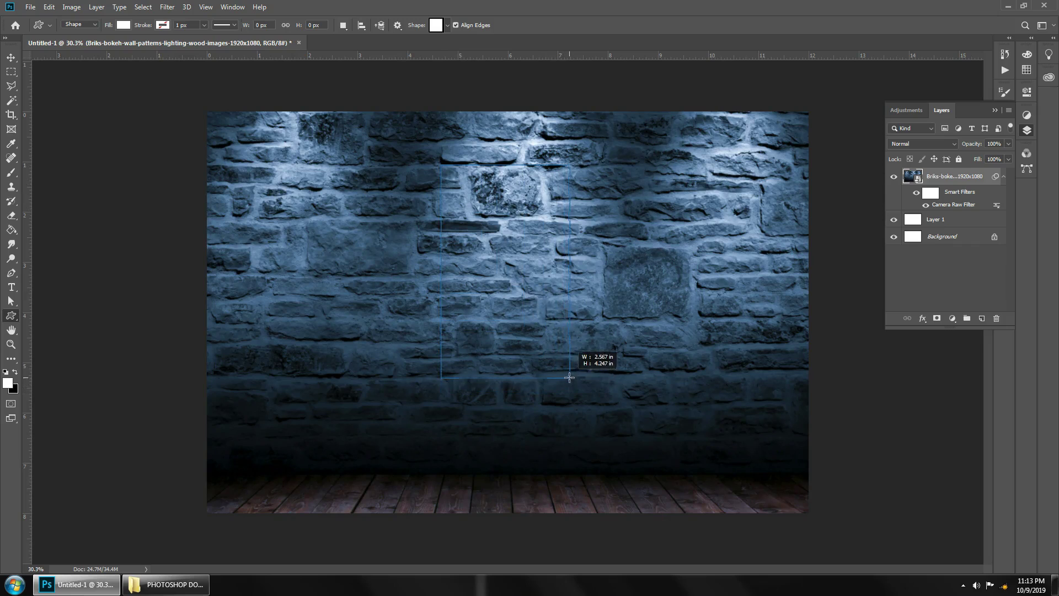
{"action": "left_click_drag", "start_coordinate": [566, 386], "coordinate": [571, 384]}
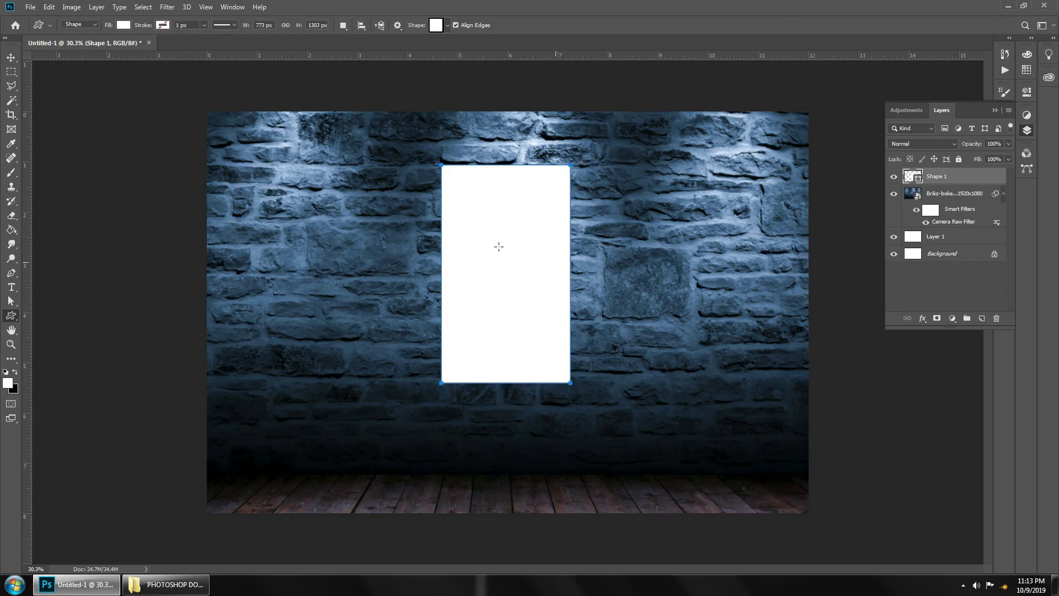
{"action": "left_click", "coordinate": [12, 57]}
{"action": "left_click_drag", "start_coordinate": [501, 252], "coordinate": [506, 253]}
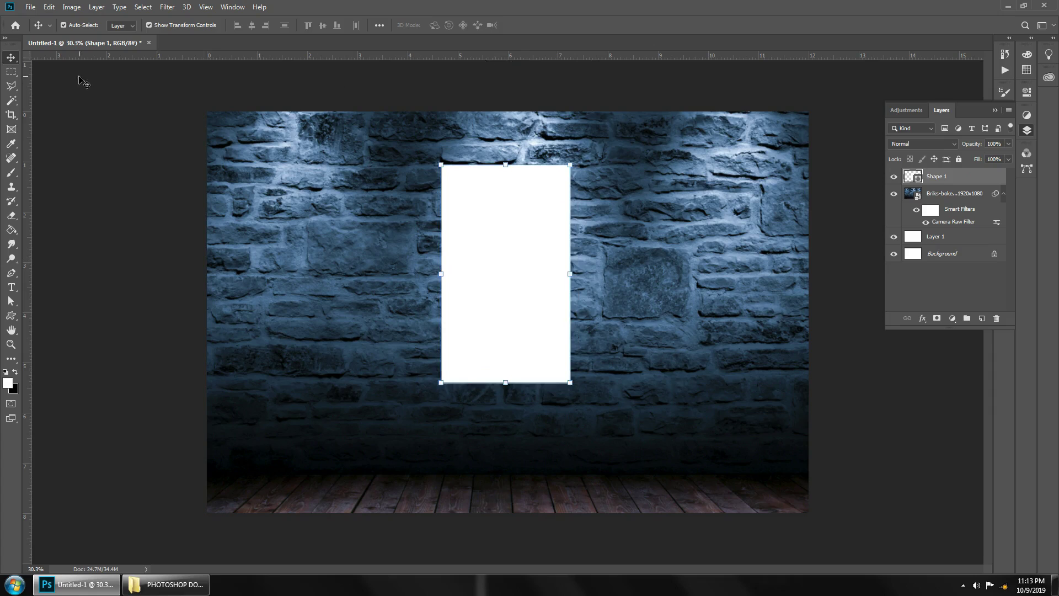
Add a top horizontal guide and a vertical centre guide, snapping the panel to them.
{"action": "left_click_drag", "start_coordinate": [514, 55], "coordinate": [511, 156]}
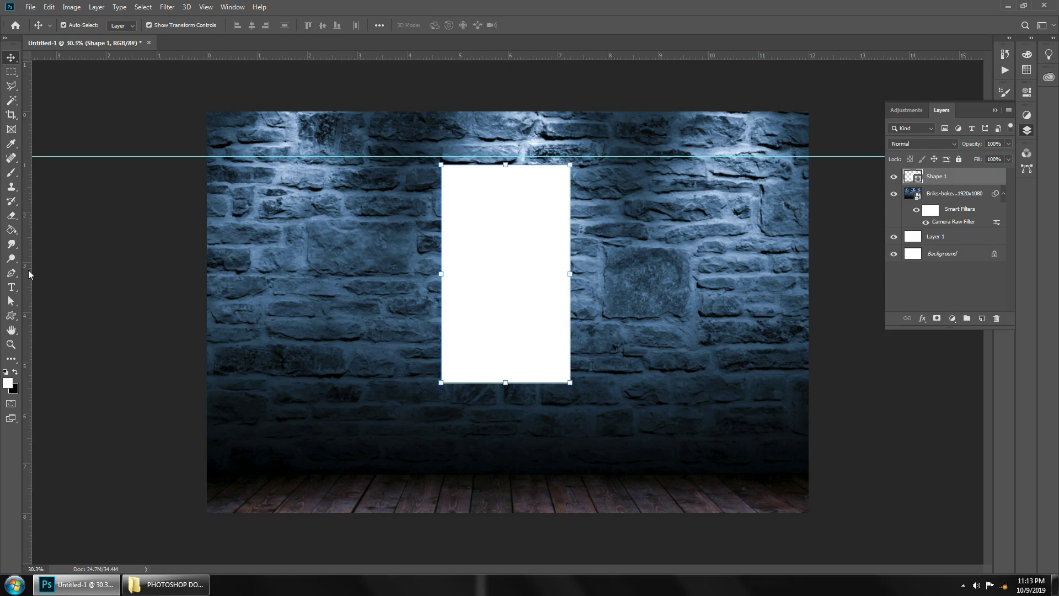
{"action": "left_click_drag", "start_coordinate": [505, 246], "coordinate": [321, 250]}
{"action": "left_click_drag", "start_coordinate": [27, 284], "coordinate": [527, 297]}
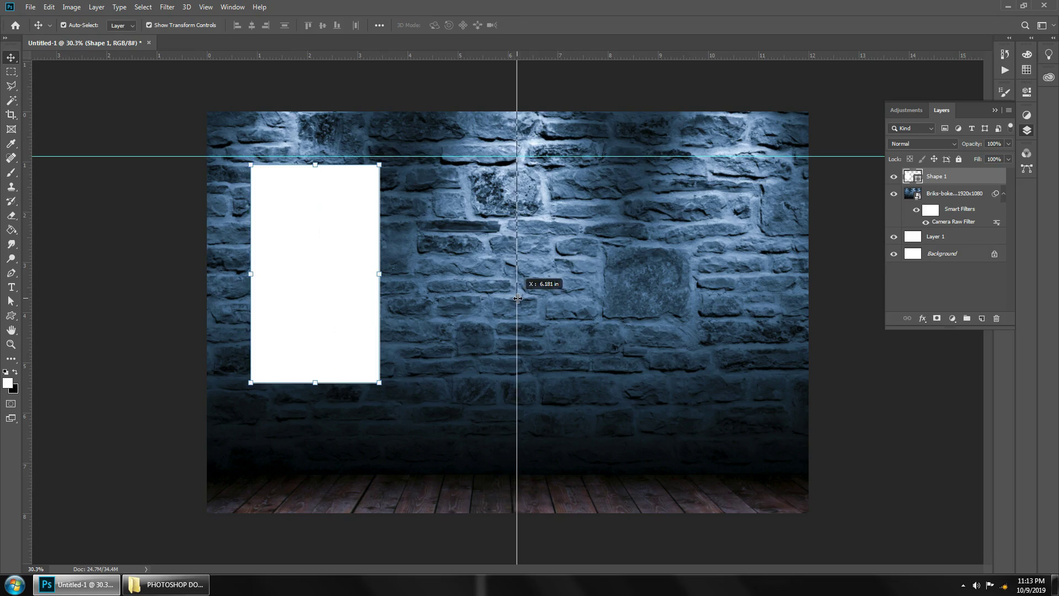
{"action": "left_click_drag", "start_coordinate": [526, 298], "coordinate": [508, 301]}
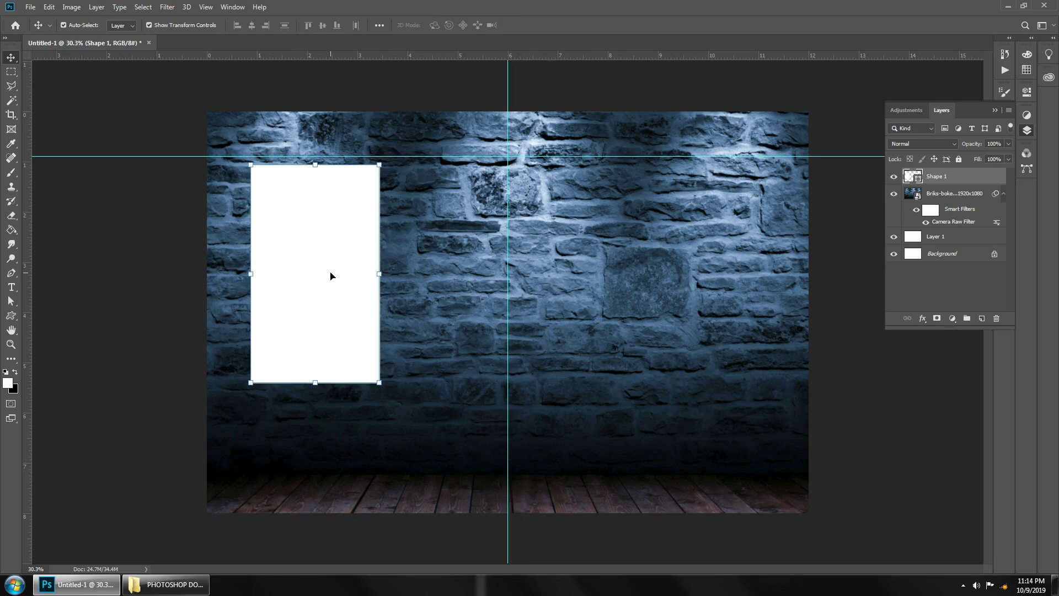
{"action": "left_click_drag", "start_coordinate": [331, 276], "coordinate": [516, 271]}
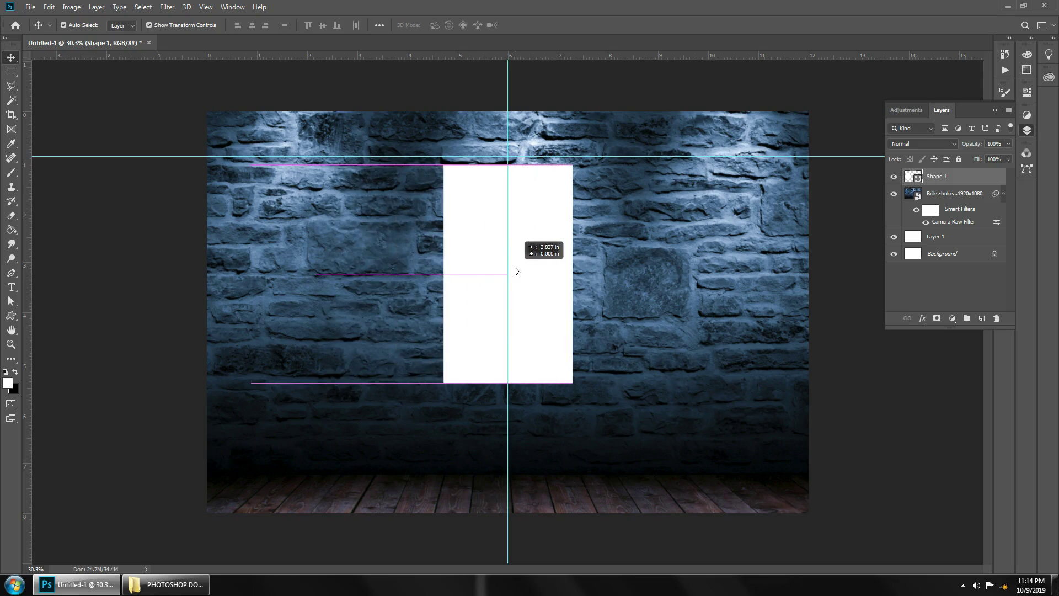
{"action": "left_click_drag", "start_coordinate": [517, 270], "coordinate": [520, 268]}
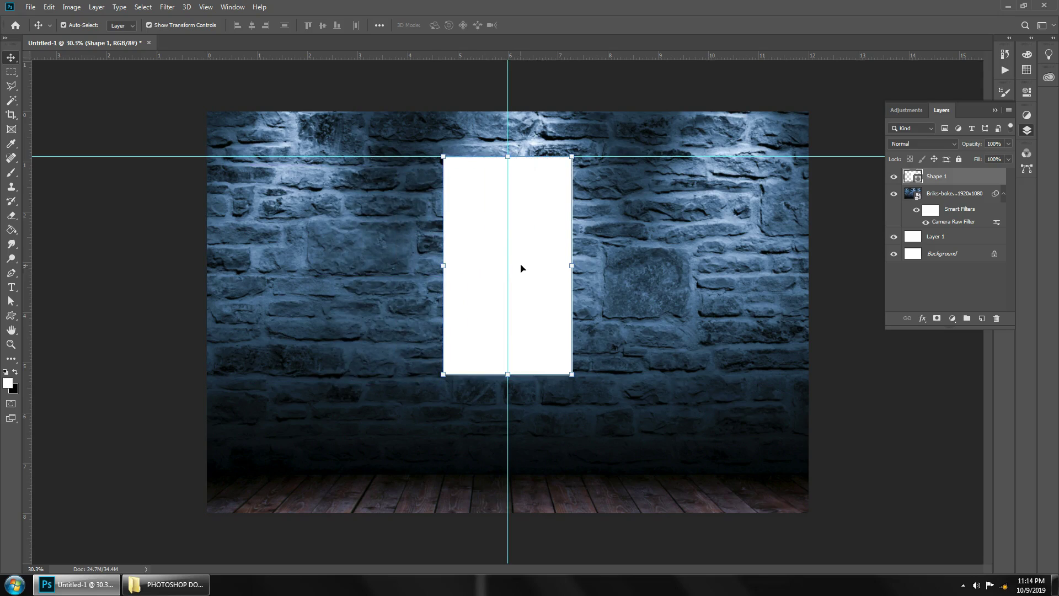
Resize the white panel to about 99.48% by 93.32% and reposition it.
{"action": "scroll", "coordinate": [536, 331], "scroll_direction": "down", "scroll_amount": 1}
{"action": "scroll", "coordinate": [534, 329], "scroll_direction": "up", "scroll_amount": 1}
{"action": "scroll", "coordinate": [556, 326], "scroll_direction": "down", "scroll_amount": 1}
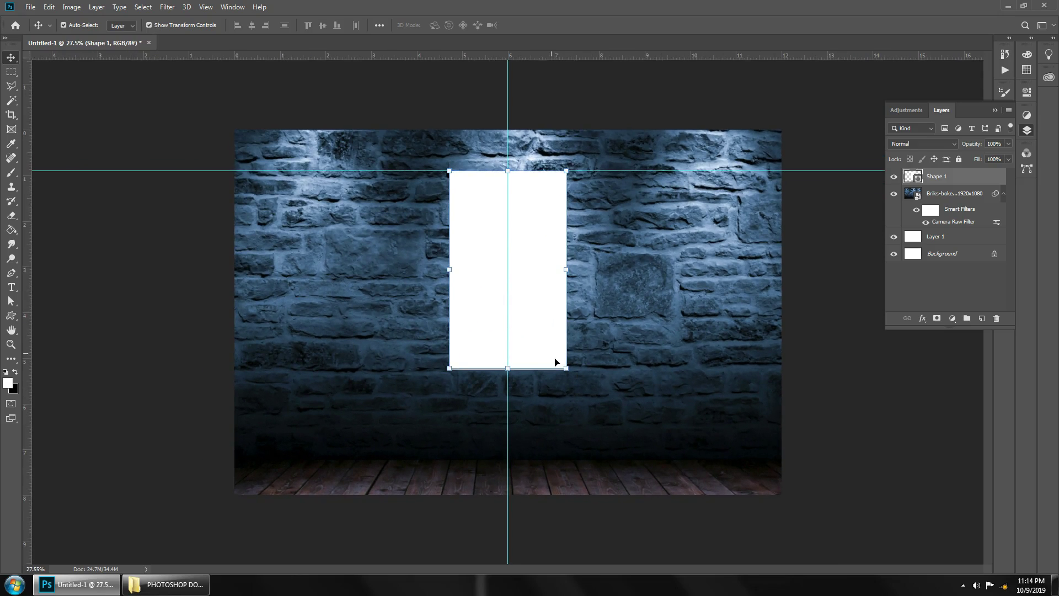
{"action": "left_click_drag", "start_coordinate": [567, 368], "coordinate": [539, 308]}
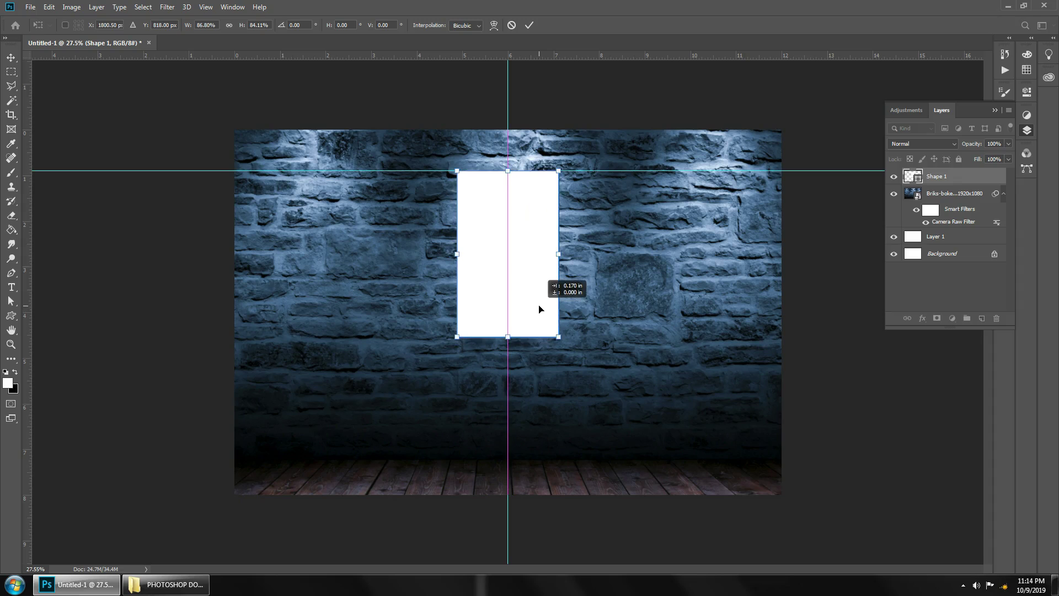
{"action": "scroll", "coordinate": [534, 263], "scroll_direction": "up", "scroll_amount": 1}
{"action": "scroll", "coordinate": [546, 295], "scroll_direction": "up", "scroll_amount": 2}
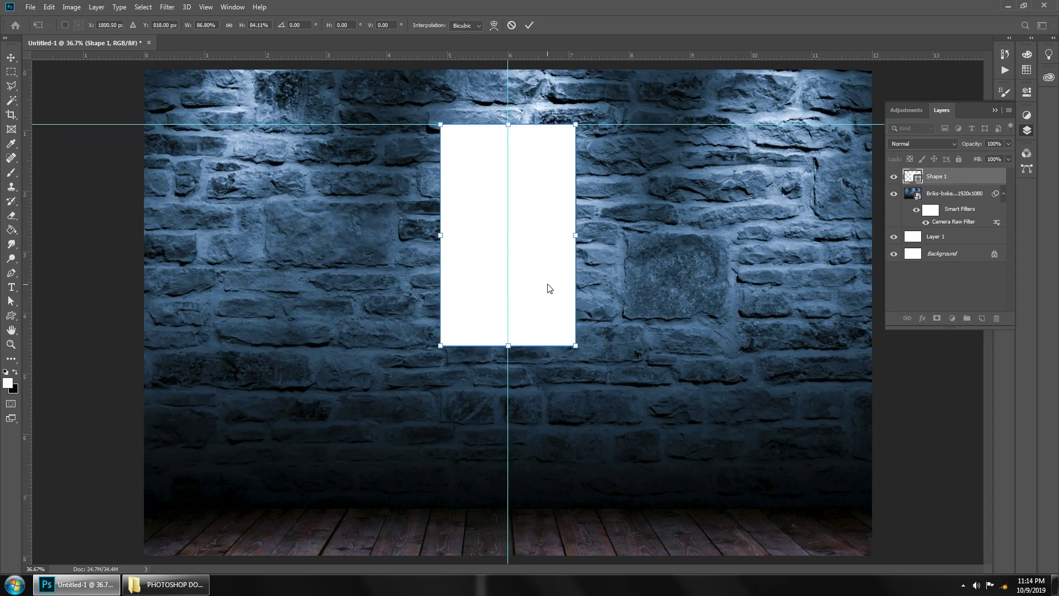
{"action": "left_click_drag", "start_coordinate": [575, 345], "coordinate": [584, 357]}
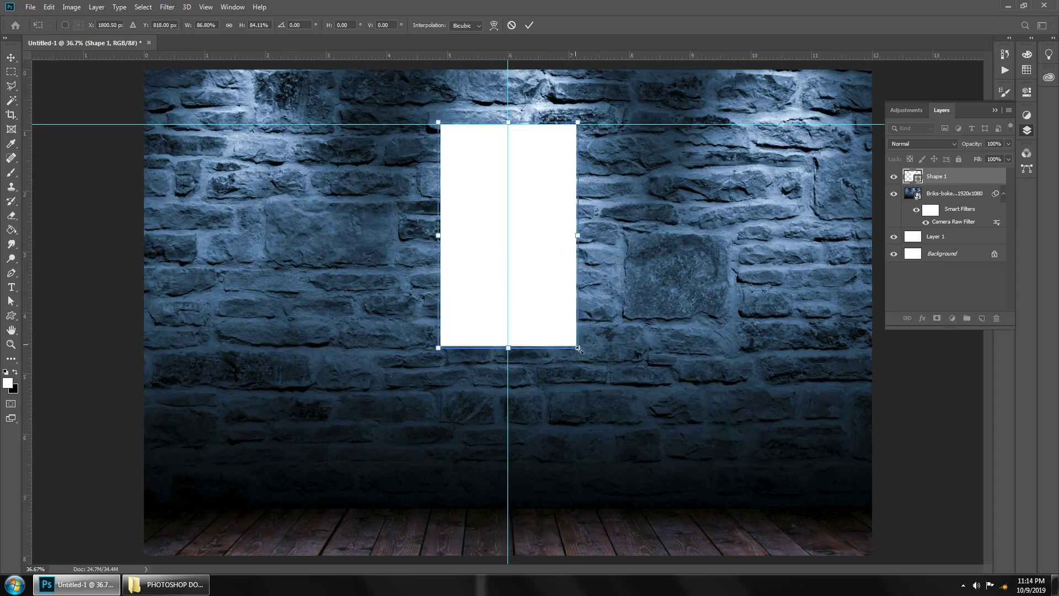
{"action": "left_click_drag", "start_coordinate": [539, 286], "coordinate": [541, 301]}
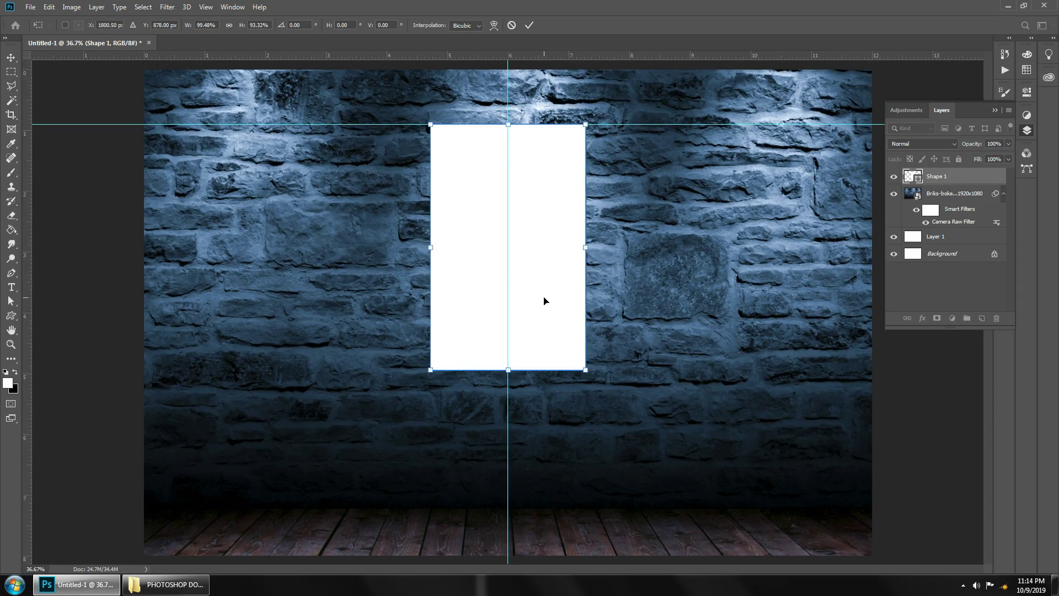
{"action": "key", "text": "ctrl+minus"}
Duplicate the white panel to the right, slightly smaller and close beside it.
{"action": "left_click", "coordinate": [528, 24]}
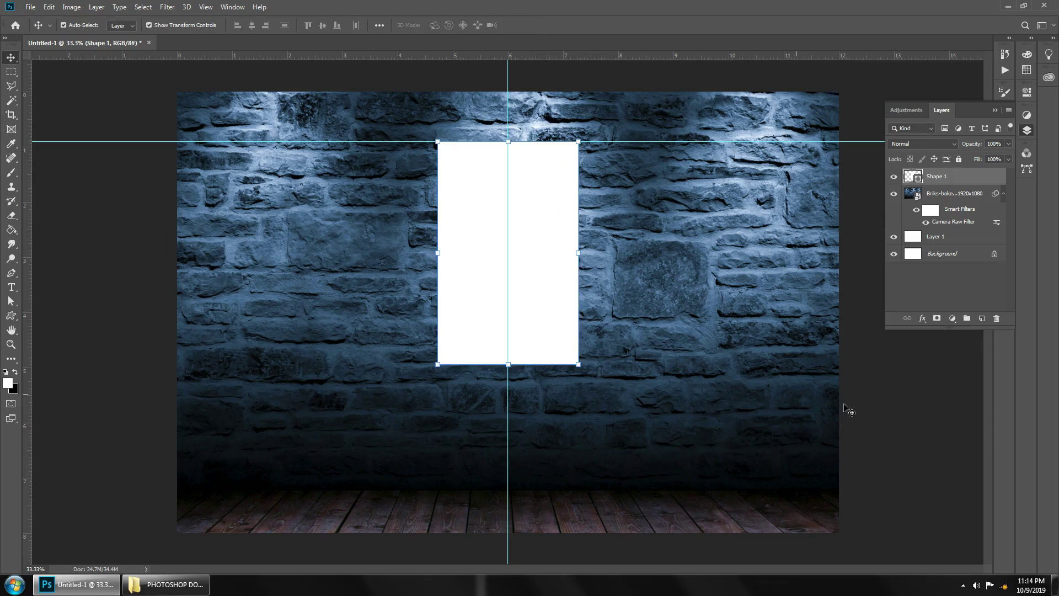
{"action": "left_click", "coordinate": [848, 410]}
{"action": "scroll", "coordinate": [675, 348], "scroll_direction": "down", "scroll_amount": 2}
{"action": "scroll", "coordinate": [622, 301], "scroll_direction": "up", "scroll_amount": 1}
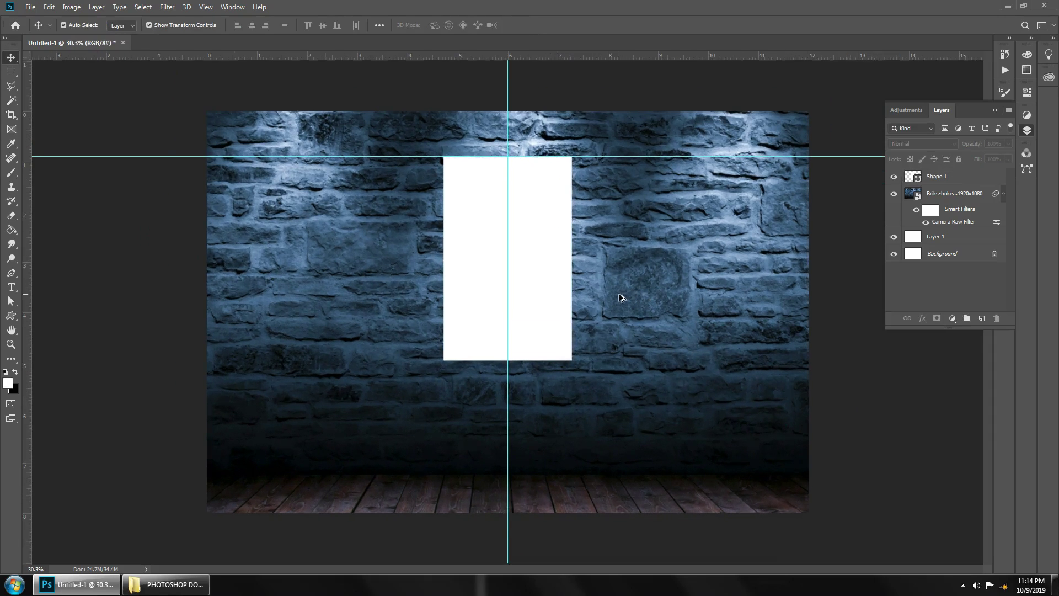
{"action": "left_click", "coordinate": [543, 279]}
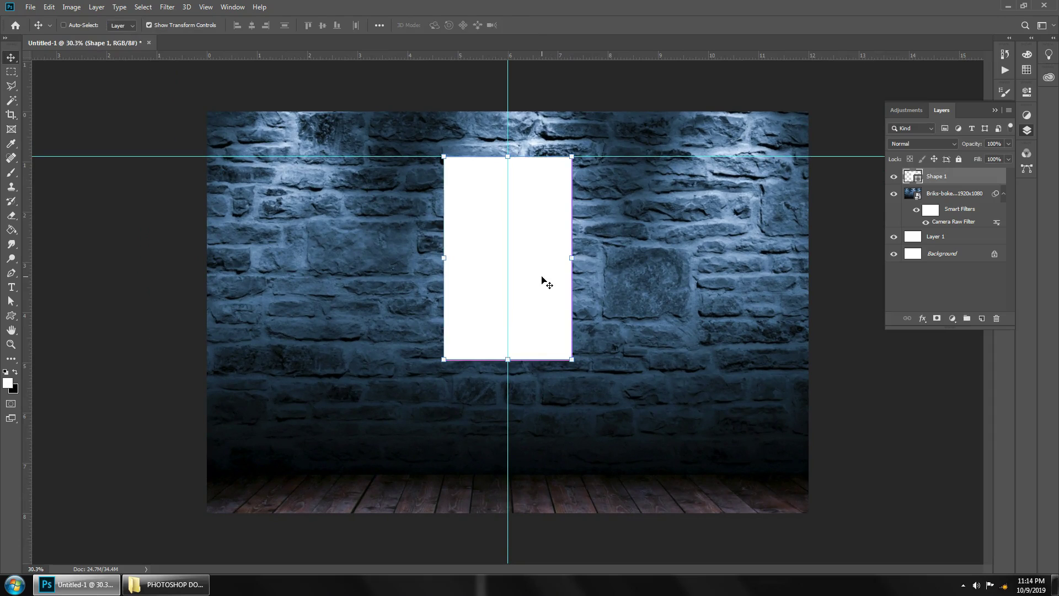
{"action": "left_click_drag", "start_coordinate": [543, 279], "coordinate": [688, 281]}
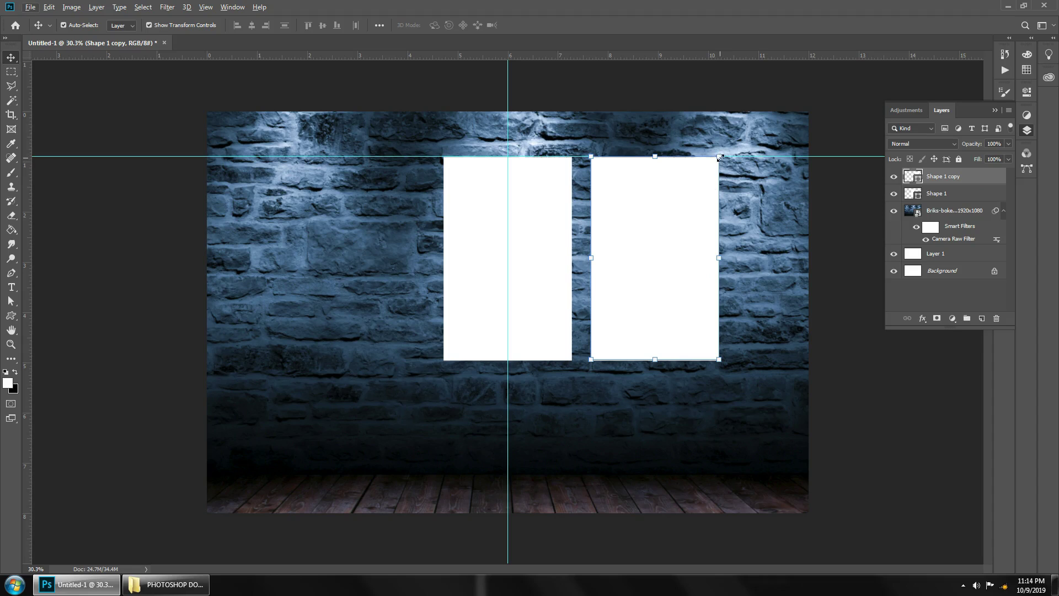
{"action": "left_click_drag", "start_coordinate": [720, 158], "coordinate": [710, 166]}
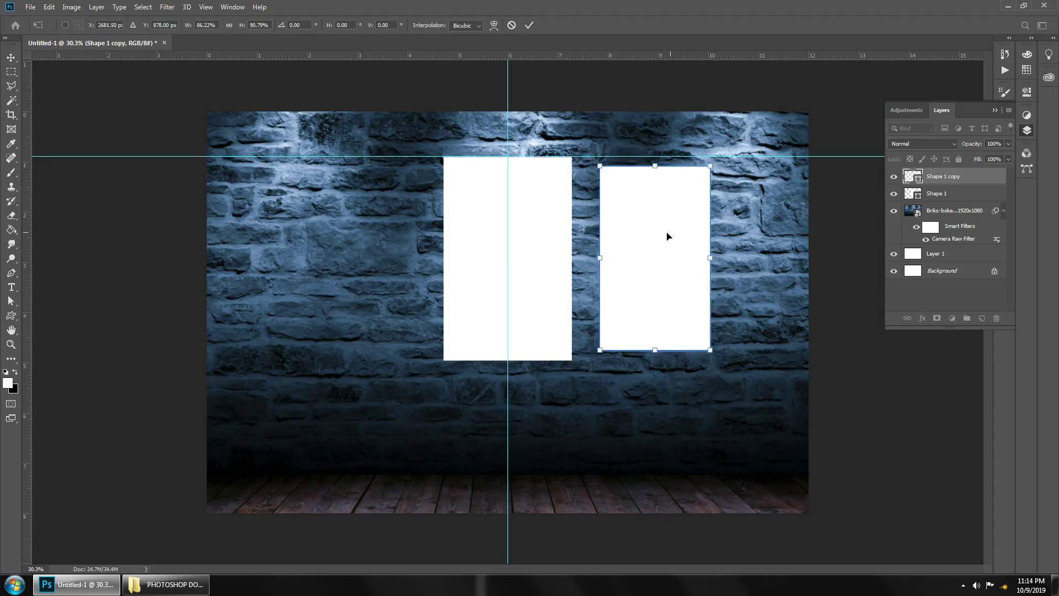
{"action": "left_click_drag", "start_coordinate": [667, 236], "coordinate": [648, 234]}
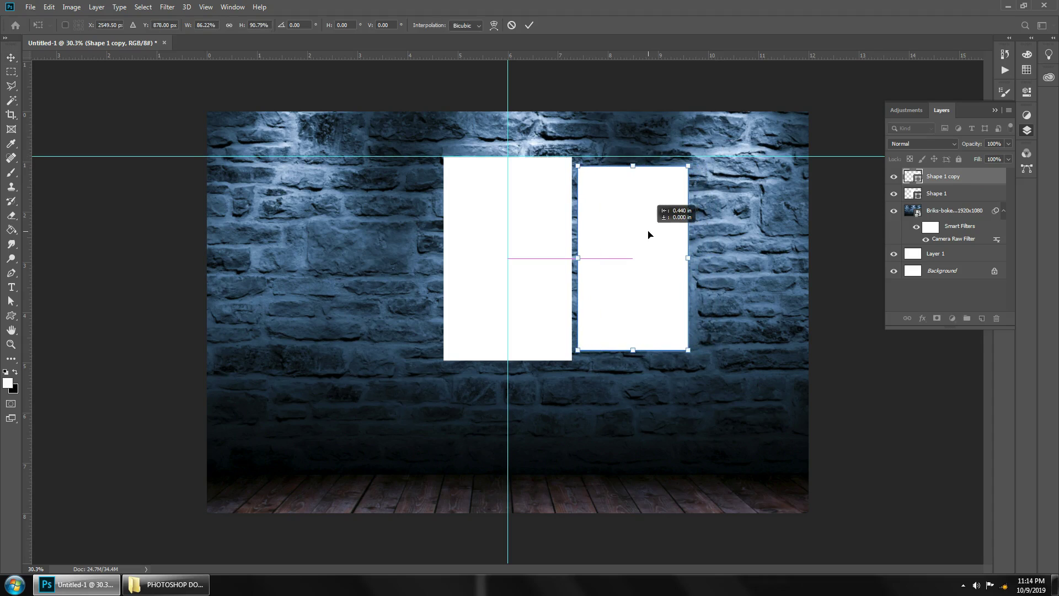
{"action": "left_click", "coordinate": [529, 25]}
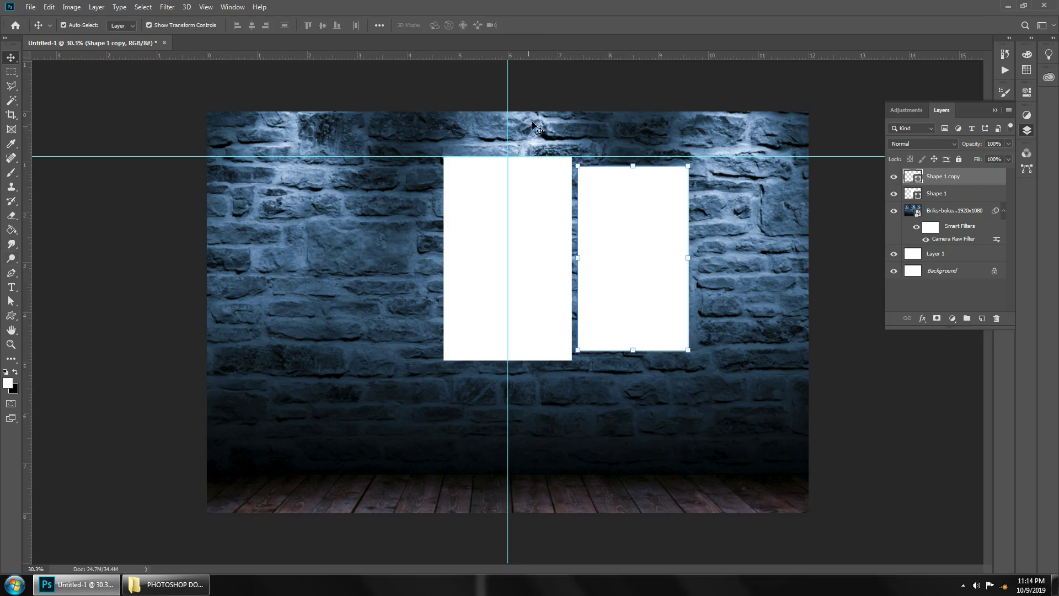
Add a horizontal guide through the panels' middle and place a copy on the left.
{"action": "left_click_drag", "start_coordinate": [554, 54], "coordinate": [543, 257]}
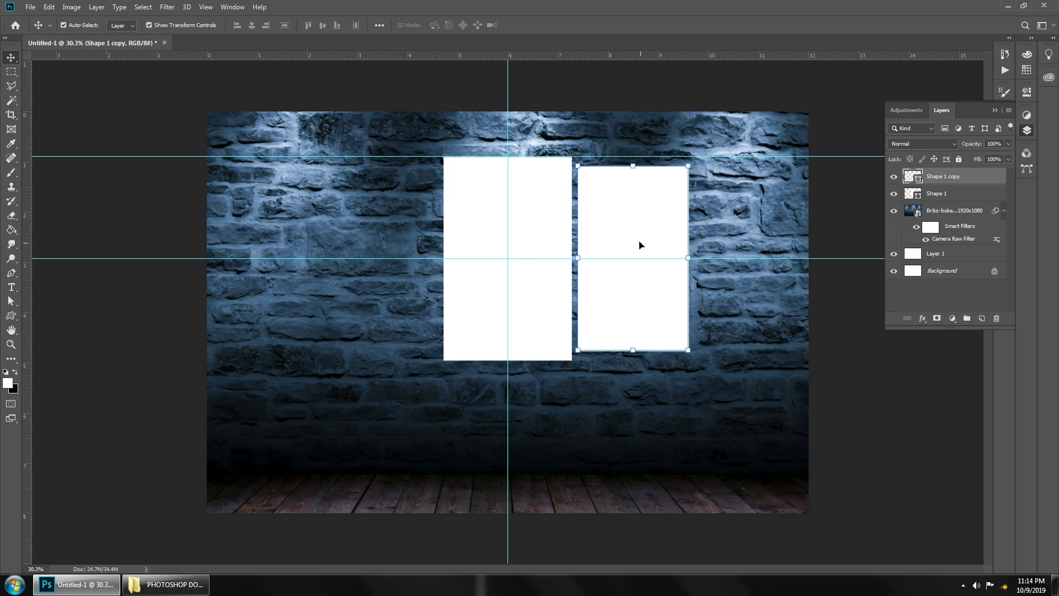
{"action": "left_click_drag", "start_coordinate": [640, 239], "coordinate": [387, 236]}
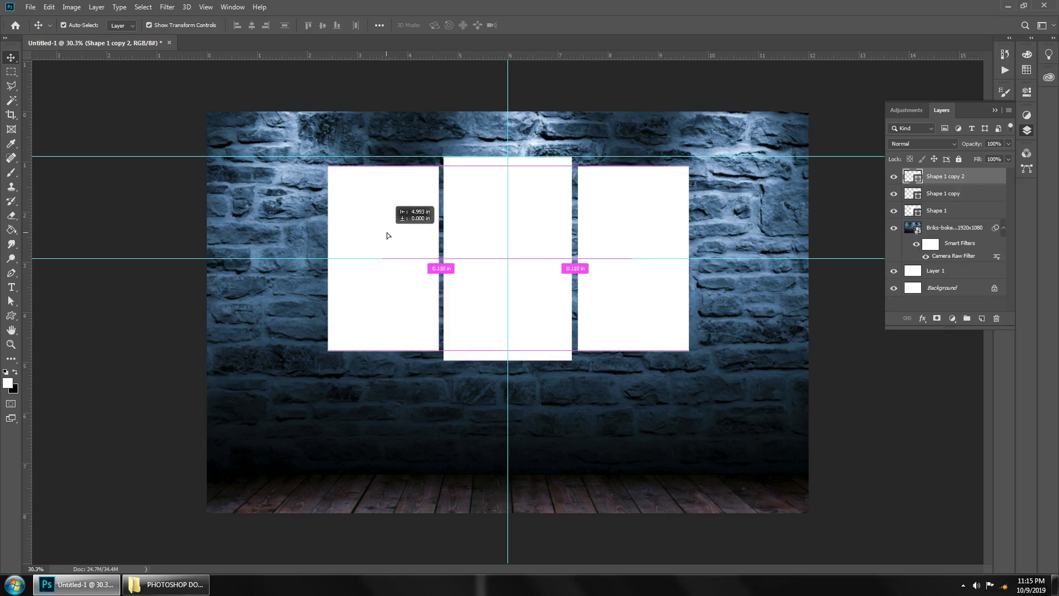
{"action": "left_click", "coordinate": [859, 366]}
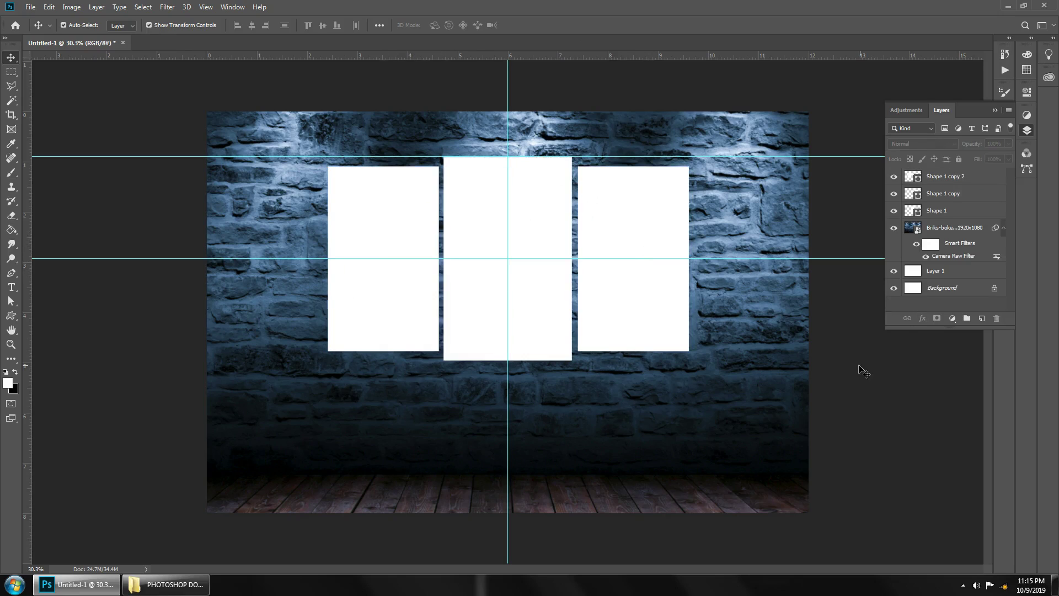
{"action": "left_click", "coordinate": [398, 237]}
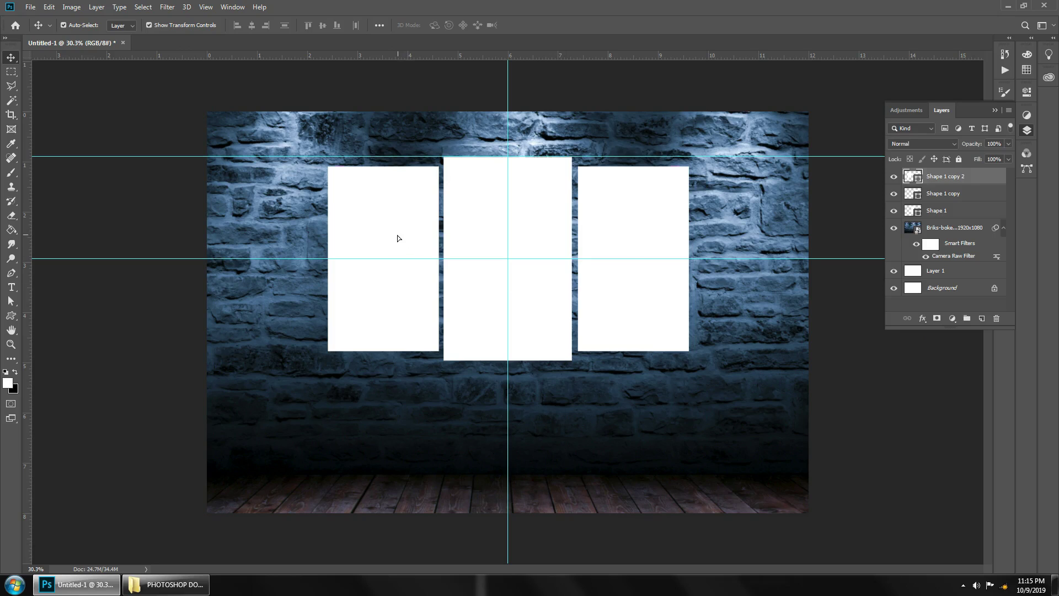
{"action": "left_click_drag", "start_coordinate": [398, 238], "coordinate": [399, 236]}
{"action": "left_click", "coordinate": [400, 236]}
{"action": "left_click", "coordinate": [829, 400]}
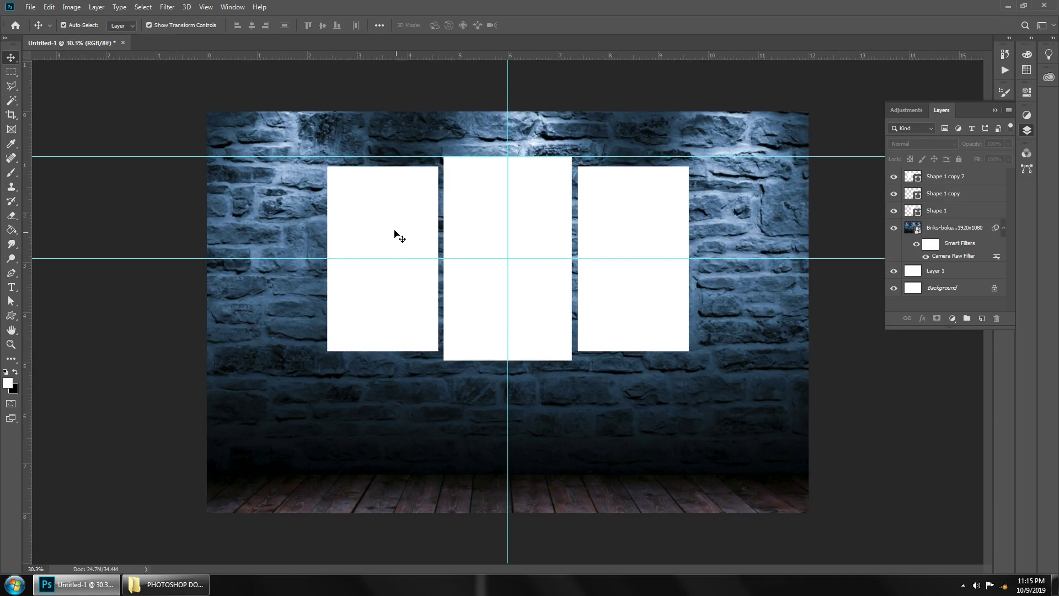
Add a far-left copy scaled to about 86.58% by 89.86% beside the left panel.
{"action": "left_click", "coordinate": [393, 233]}
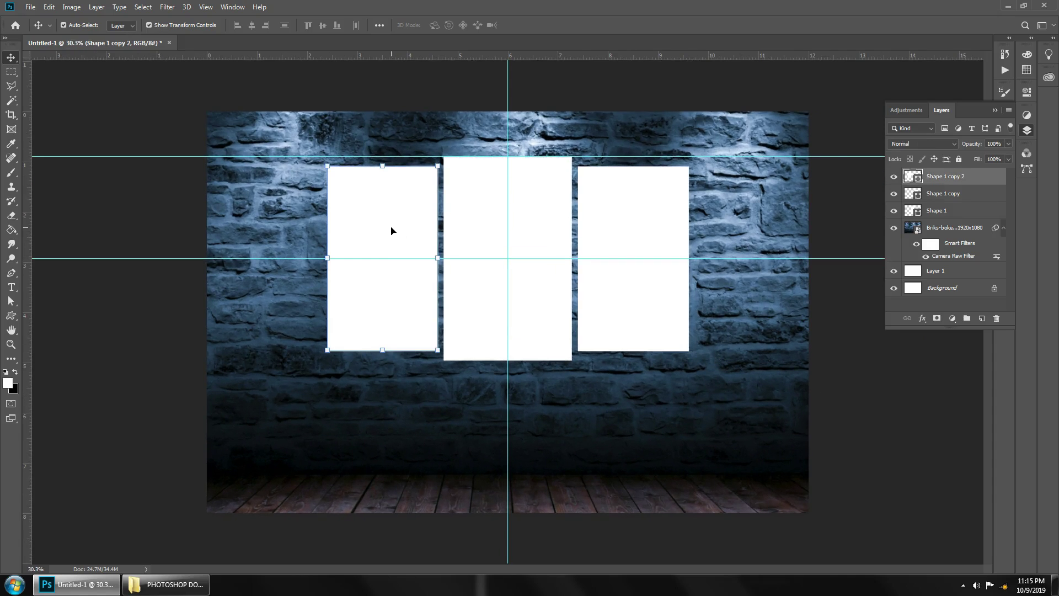
{"action": "left_click_drag", "start_coordinate": [391, 231], "coordinate": [276, 227]}
{"action": "left_click_drag", "start_coordinate": [321, 164], "coordinate": [306, 184]}
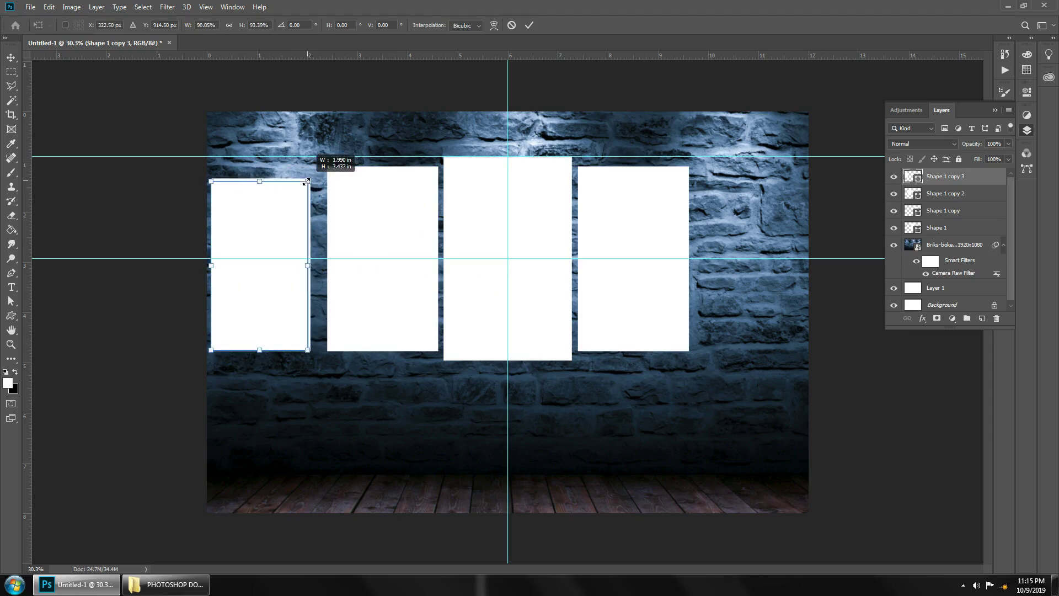
{"action": "left_click_drag", "start_coordinate": [288, 225], "coordinate": [301, 215]}
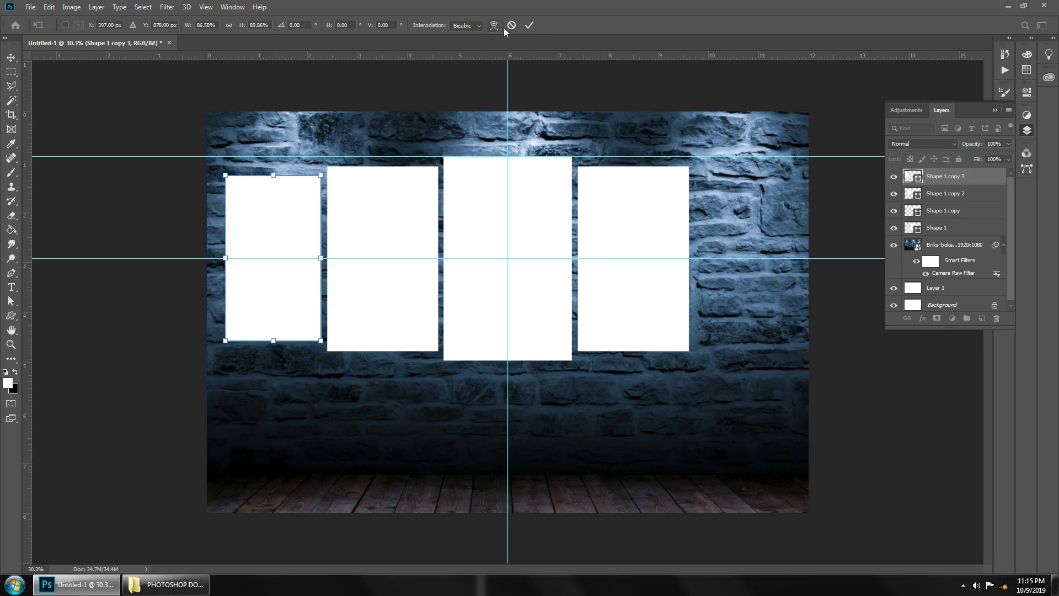
{"action": "left_click", "coordinate": [529, 24]}
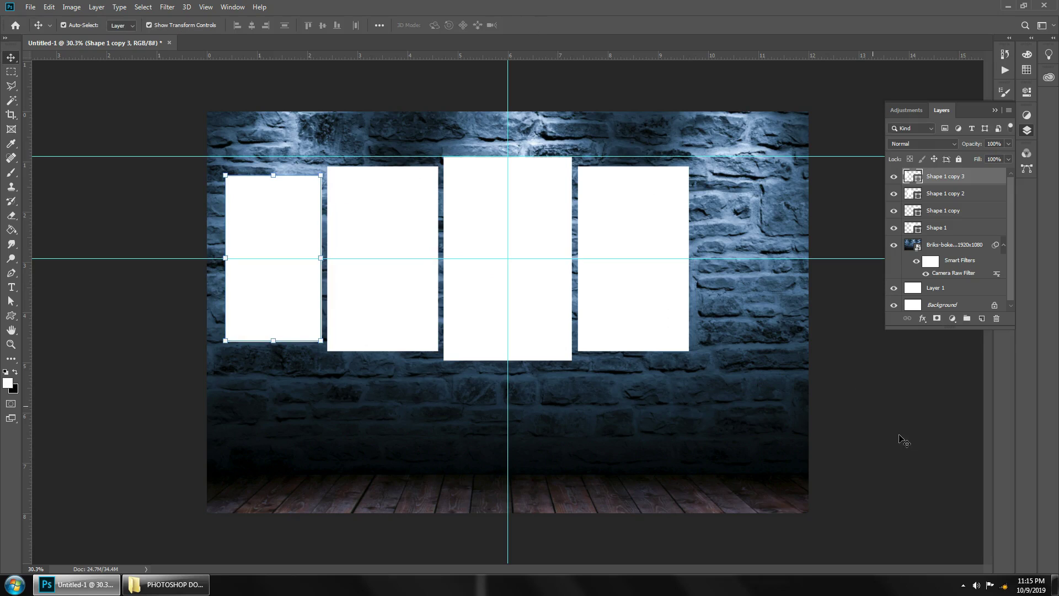
Narrow the central panel evenly with Free Transform and apply it.
{"action": "left_click", "coordinate": [540, 230]}
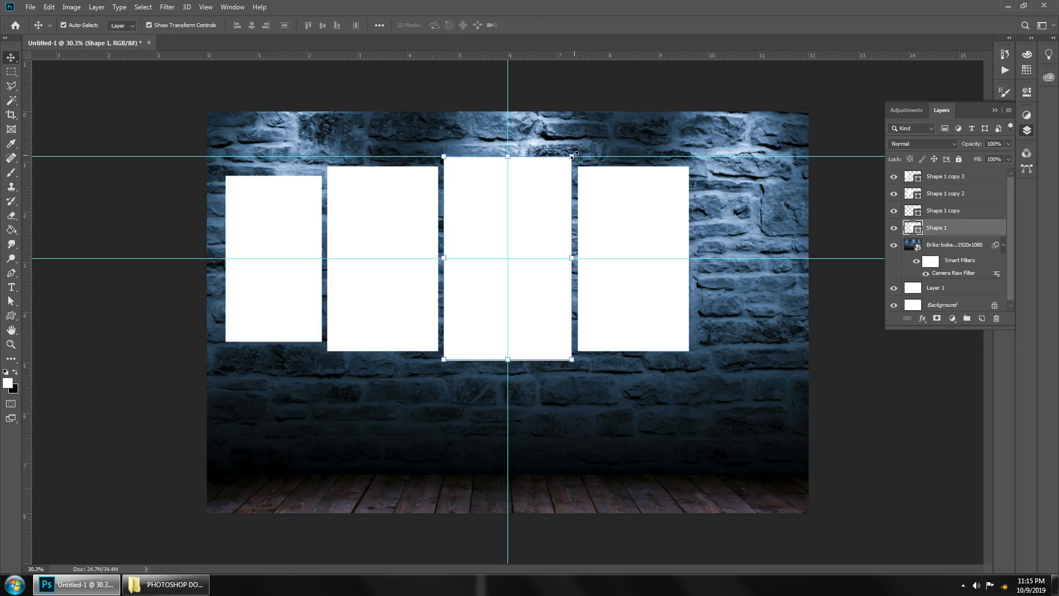
{"action": "left_click_drag", "start_coordinate": [572, 155], "coordinate": [563, 157]}
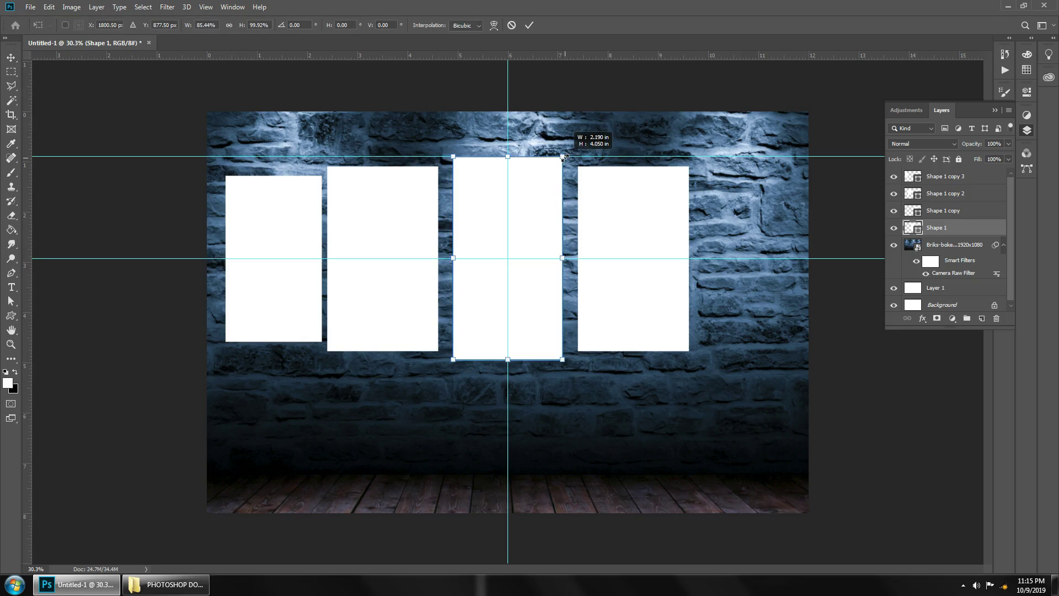
{"action": "left_click", "coordinate": [530, 26]}
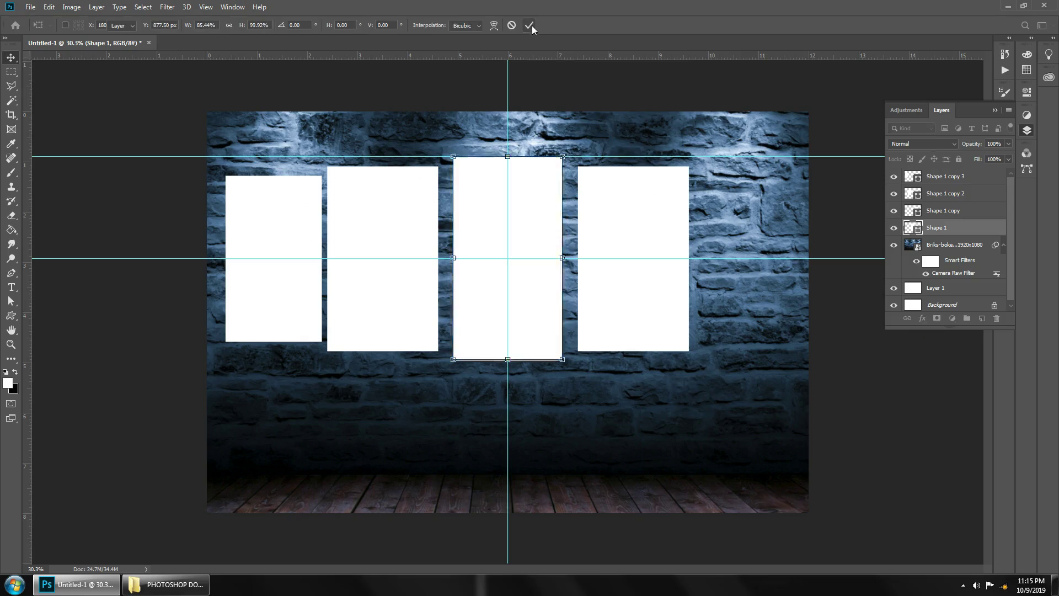
Shrink the right panel, move it closer to centre, and make it taller.
{"action": "left_click", "coordinate": [620, 225]}
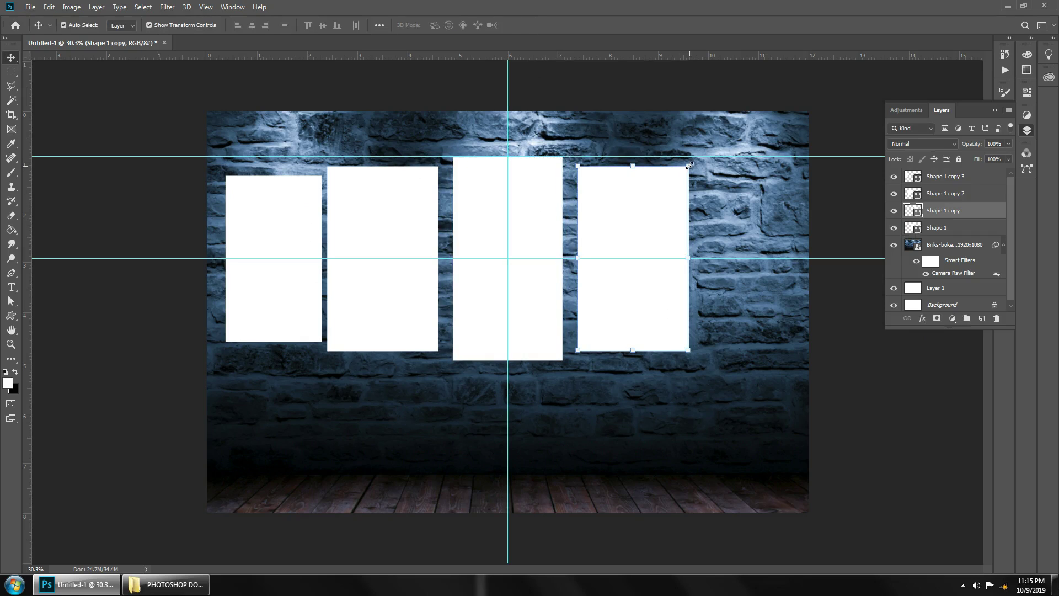
{"action": "left_click_drag", "start_coordinate": [689, 165], "coordinate": [683, 169]}
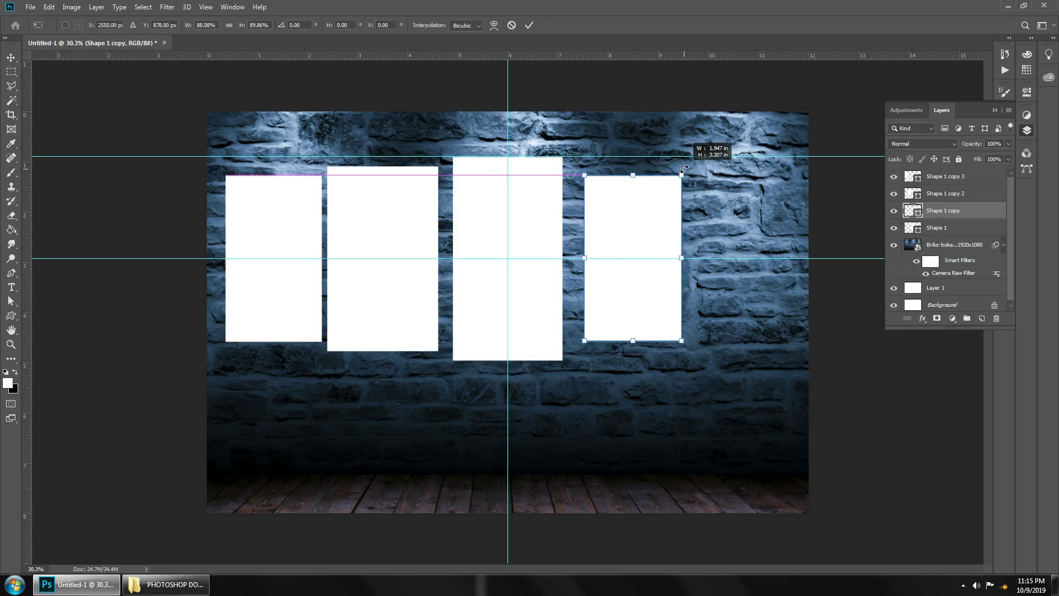
{"action": "left_click_drag", "start_coordinate": [630, 225], "coordinate": [615, 226]}
{"action": "left_click_drag", "start_coordinate": [662, 342], "coordinate": [662, 349]}
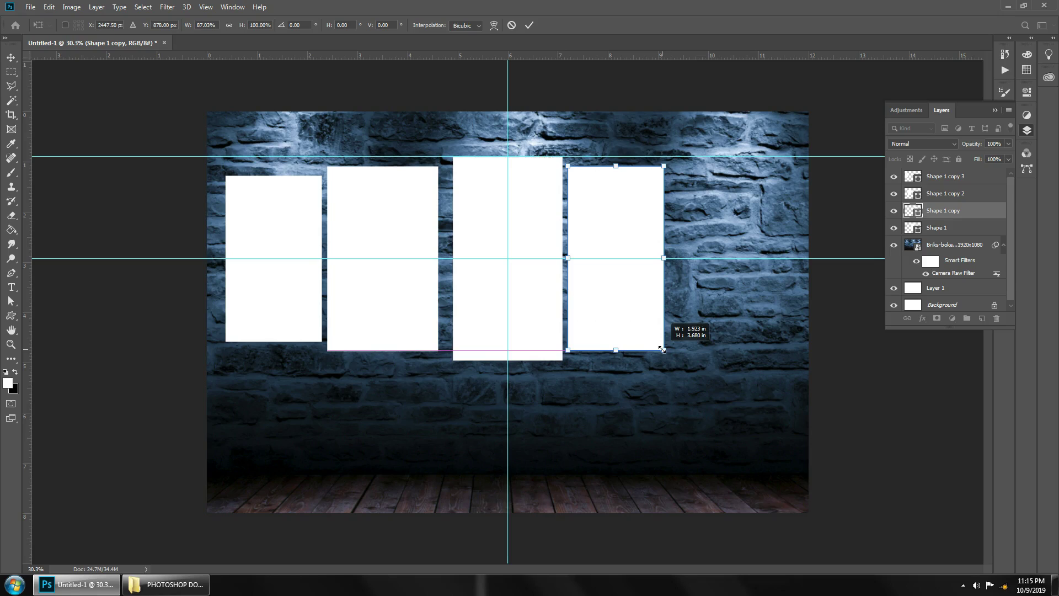
{"action": "left_click_drag", "start_coordinate": [662, 349], "coordinate": [662, 349]}
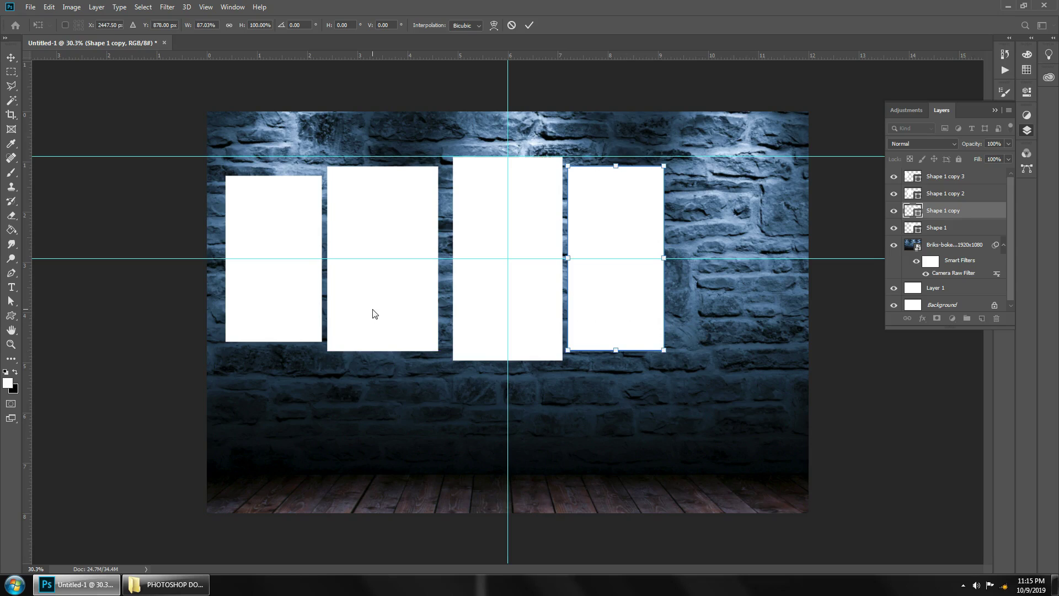
Delete the two left panels and Alt-drag a copy of the right panel left of centre.
{"action": "left_click", "coordinate": [393, 295]}
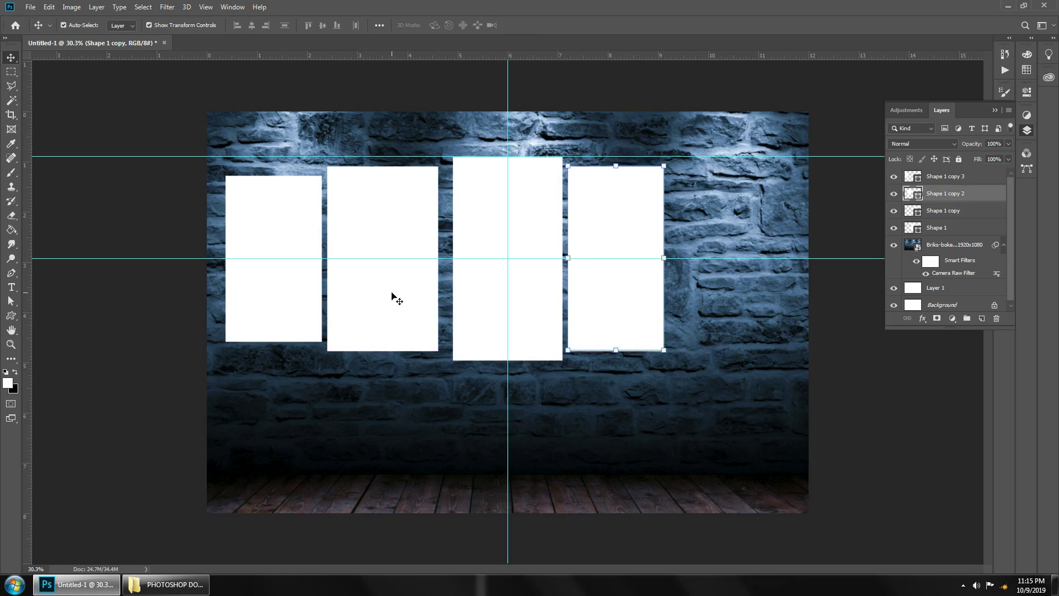
{"action": "key", "text": "Delete"}
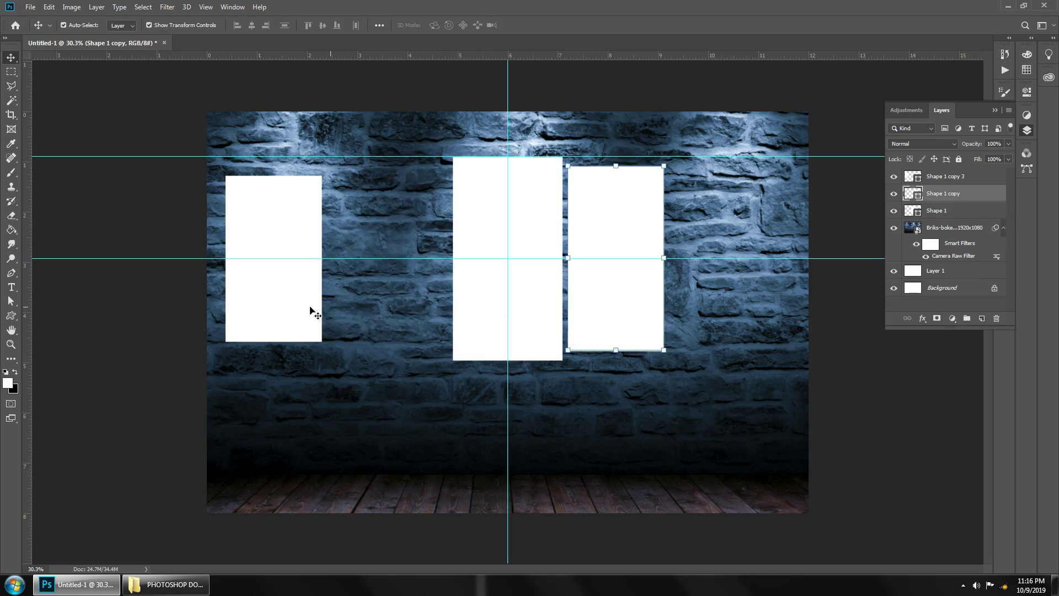
{"action": "left_click", "coordinate": [310, 307]}
{"action": "key", "text": "Delete"}
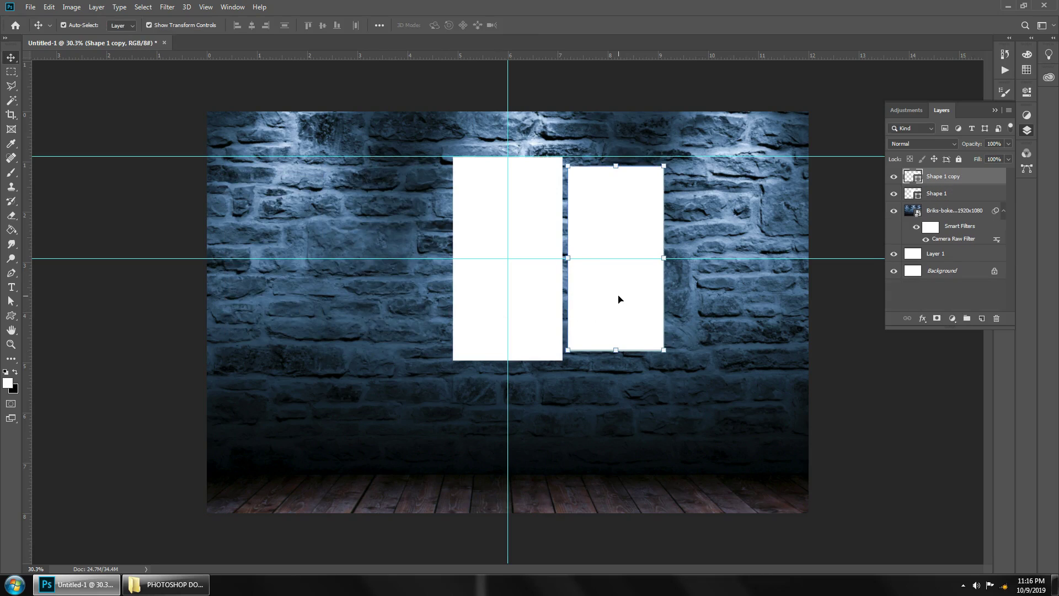
{"action": "mouse_move", "coordinate": [619, 299]}
{"action": "left_mouse_down"}
{"action": "mouse_move", "coordinate": [397, 288]}
{"action": "mouse_move", "coordinate": [402, 297]}
{"action": "left_mouse_up"}
Duplicate the right panel out to the far right of the wall.
{"action": "left_click", "coordinate": [908, 406]}
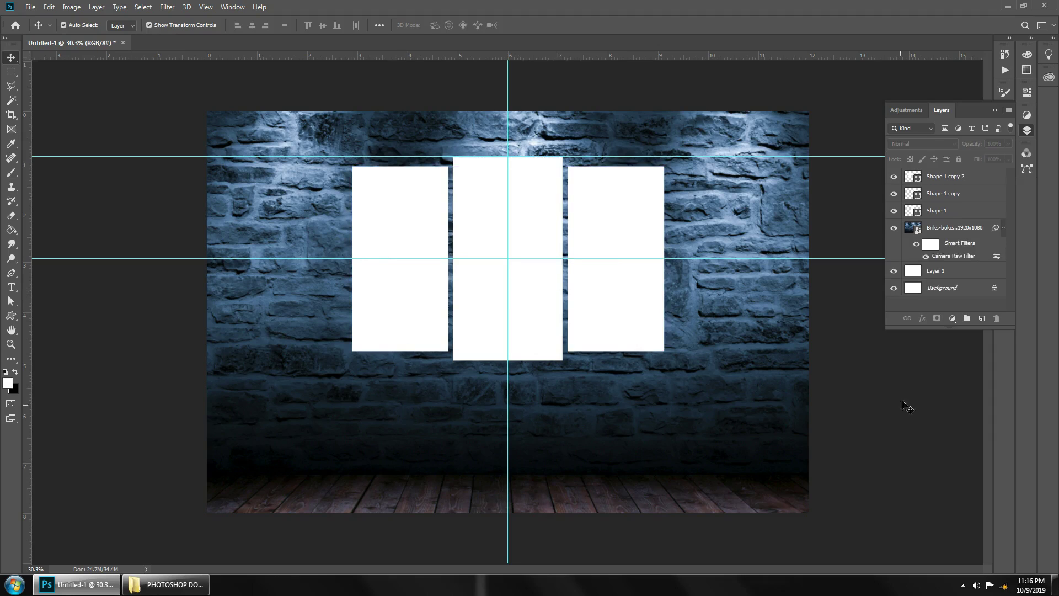
{"action": "left_click", "coordinate": [638, 310]}
{"action": "key", "text": "ctrl"}
{"action": "mouse_move", "coordinate": [638, 310]}
{"action": "left_mouse_down"}
{"action": "mouse_move", "coordinate": [743, 314]}
{"action": "mouse_move", "coordinate": [741, 281]}
{"action": "mouse_move", "coordinate": [735, 295]}
{"action": "left_mouse_up"}
Shrink and position the far-right panel, then copy it to the far left.
{"action": "left_click_drag", "start_coordinate": [765, 166], "coordinate": [756, 171]}
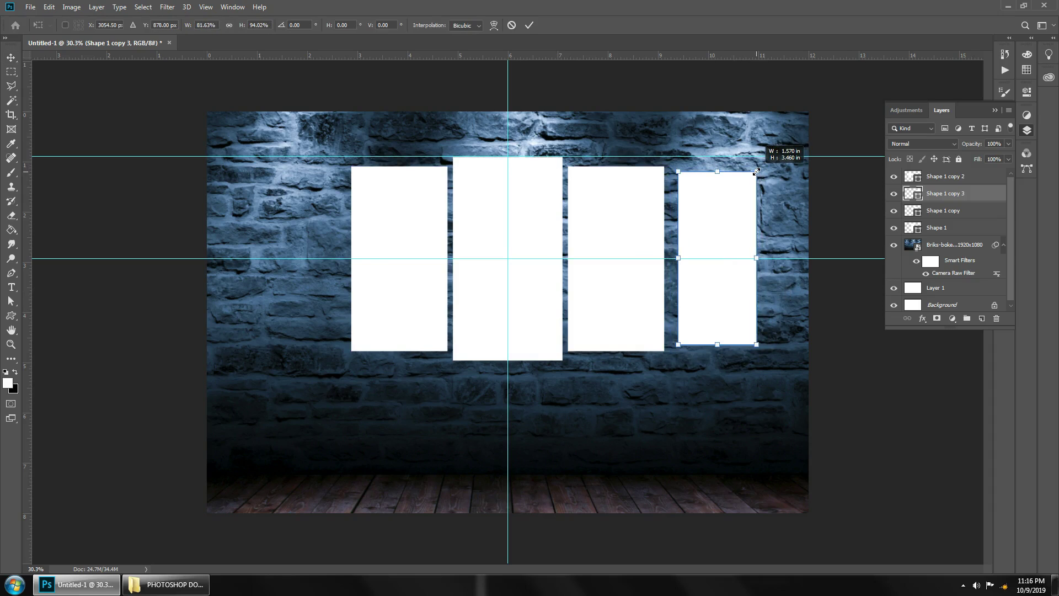
{"action": "left_click_drag", "start_coordinate": [721, 229], "coordinate": [712, 228]}
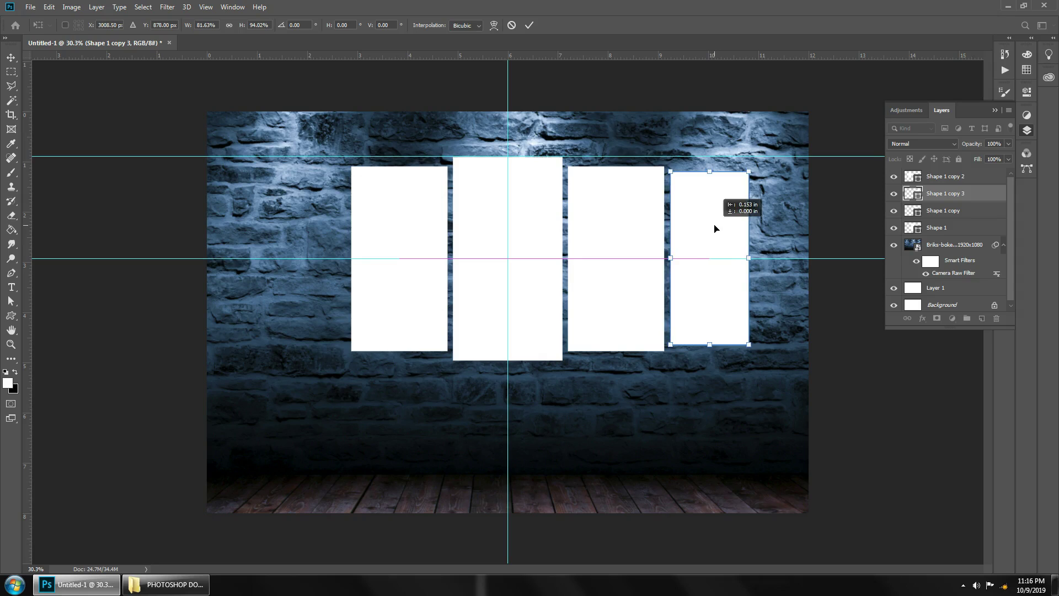
{"action": "left_click_drag", "start_coordinate": [712, 228], "coordinate": [718, 228]}
{"action": "left_click_drag", "start_coordinate": [750, 171], "coordinate": [748, 175]}
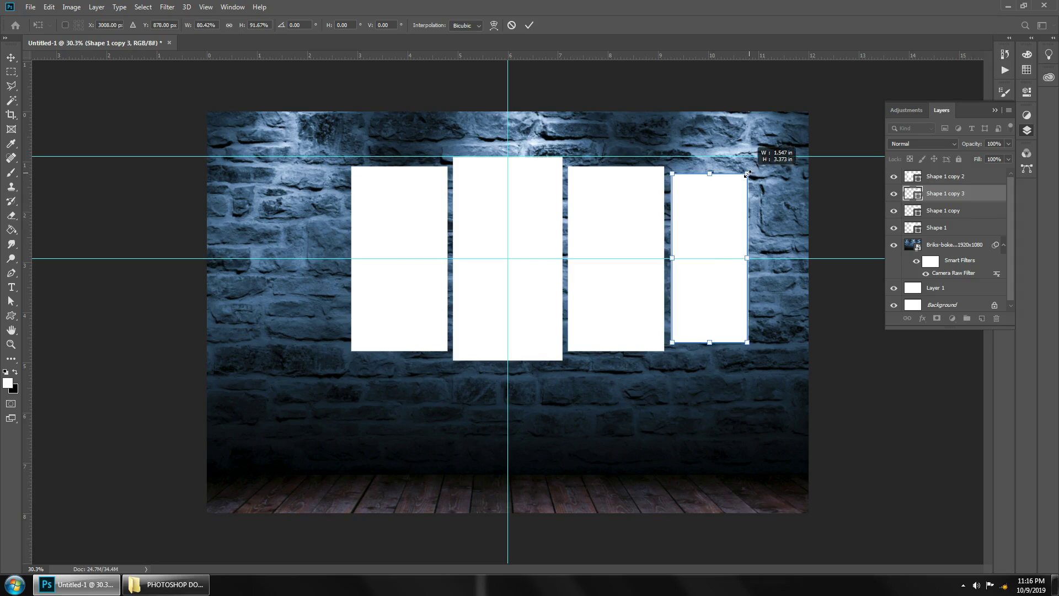
{"action": "left_click_drag", "start_coordinate": [711, 231], "coordinate": [709, 232]}
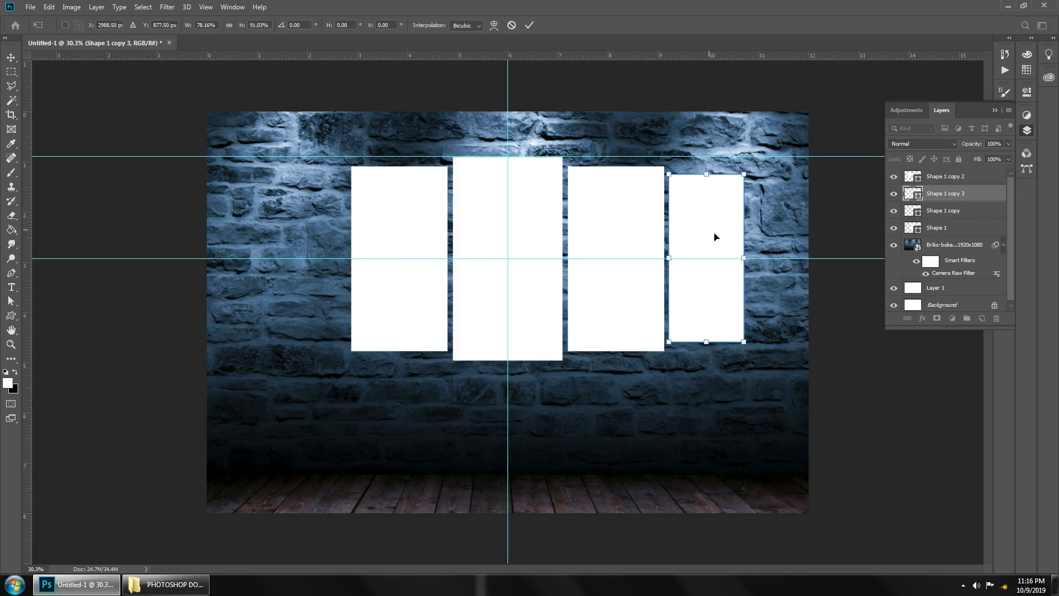
{"action": "key", "text": "Return"}
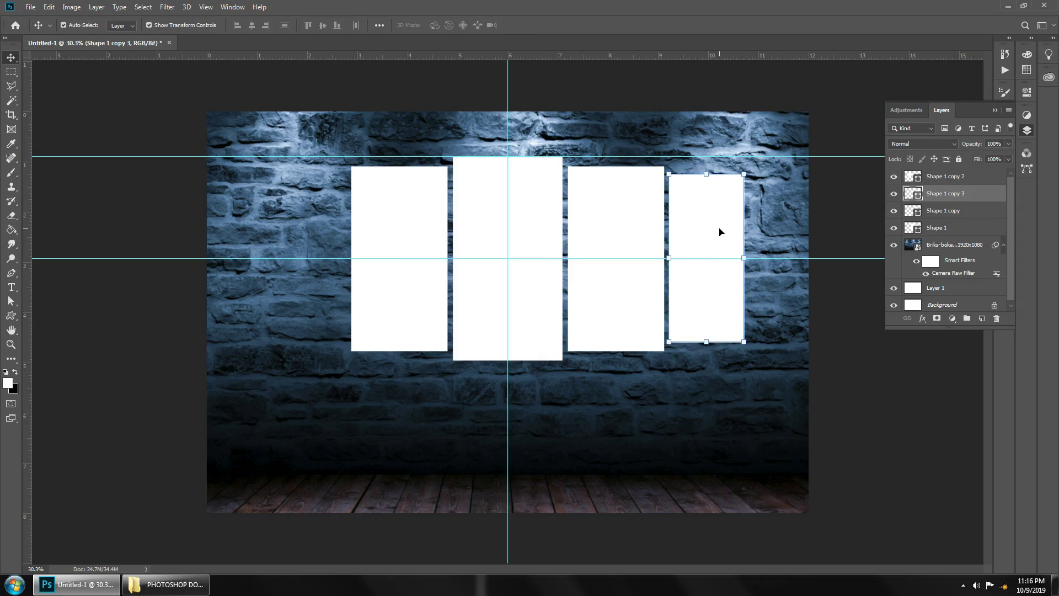
{"action": "mouse_move", "coordinate": [720, 231]}
{"action": "left_mouse_down"}
{"action": "mouse_move", "coordinate": [312, 224]}
{"action": "mouse_move", "coordinate": [321, 224]}
{"action": "left_mouse_up"}
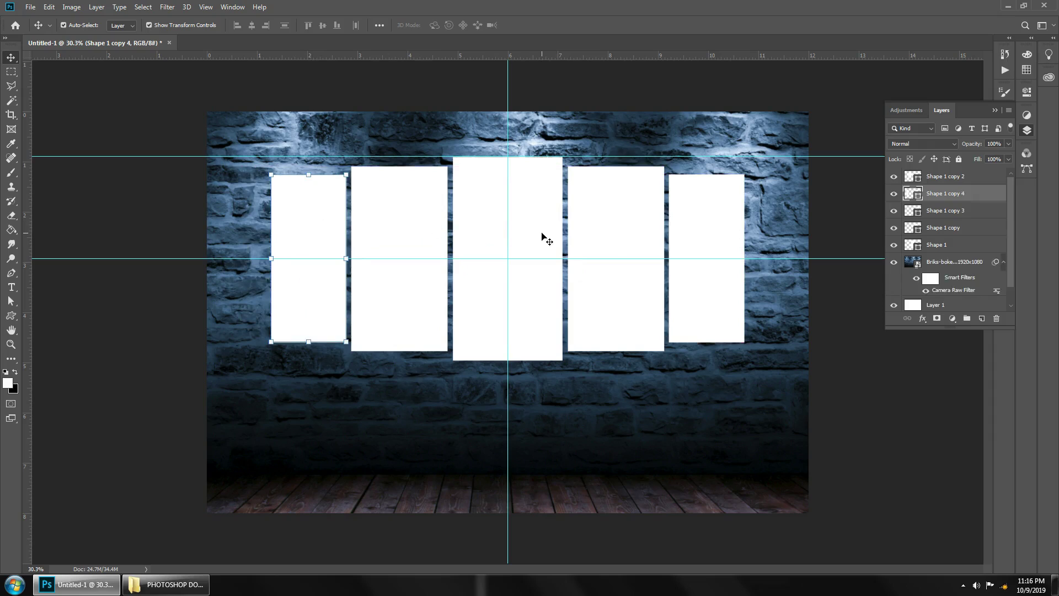
Nudge the second, fourth and fifth panels toward equal spacing.
{"action": "left_click", "coordinate": [412, 232]}
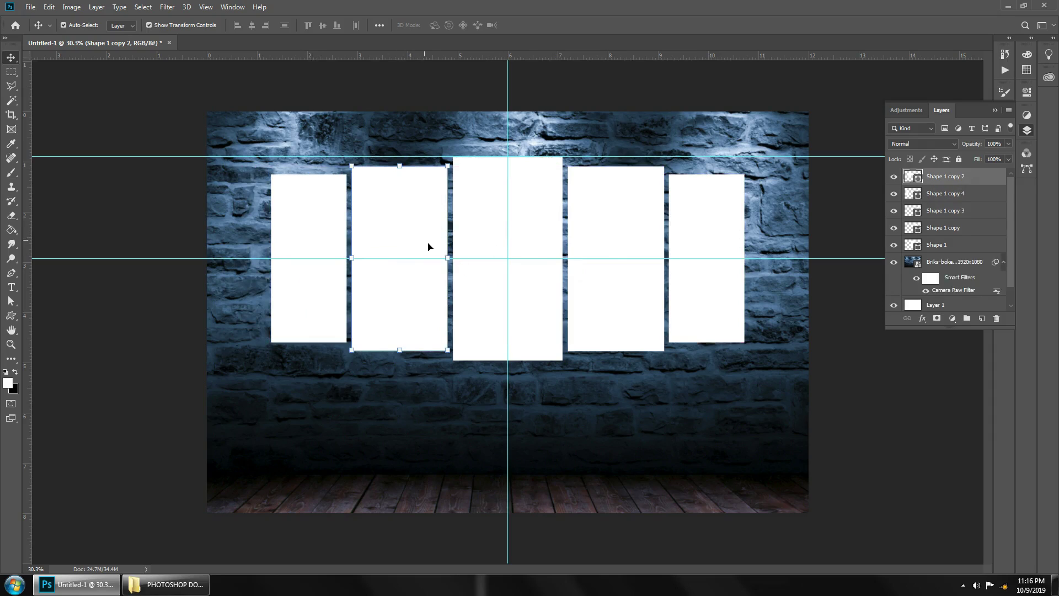
{"action": "key", "text": "Right"}
{"action": "key", "text": "Right"}
{"action": "key", "text": "Right"}
{"action": "left_click", "coordinate": [611, 244]}
{"action": "left_click_drag", "start_coordinate": [599, 255], "coordinate": [602, 239]}
{"action": "left_click", "coordinate": [425, 238]}
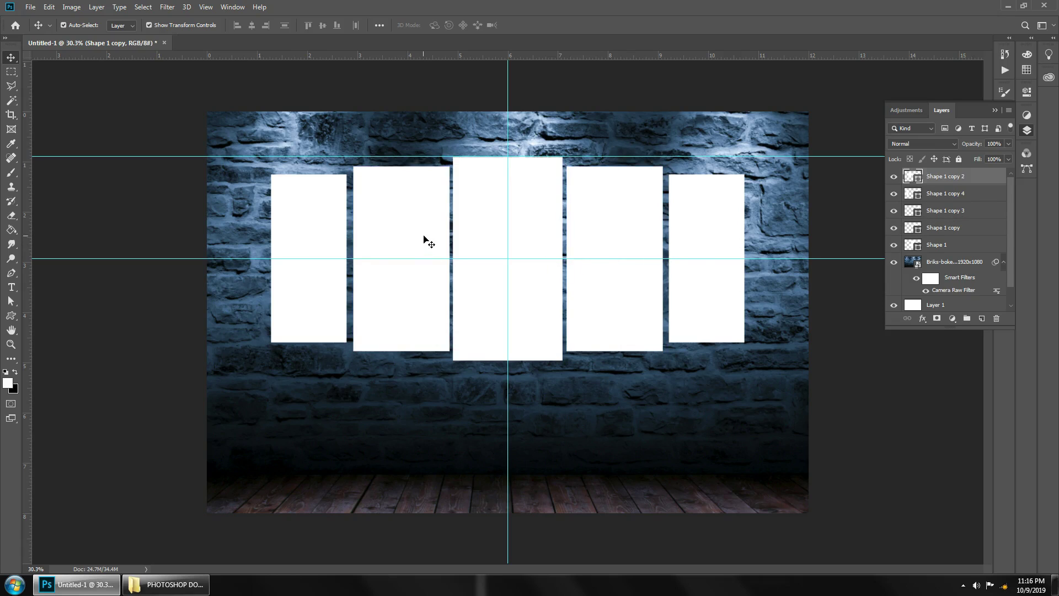
{"action": "left_click_drag", "start_coordinate": [423, 238], "coordinate": [423, 238]}
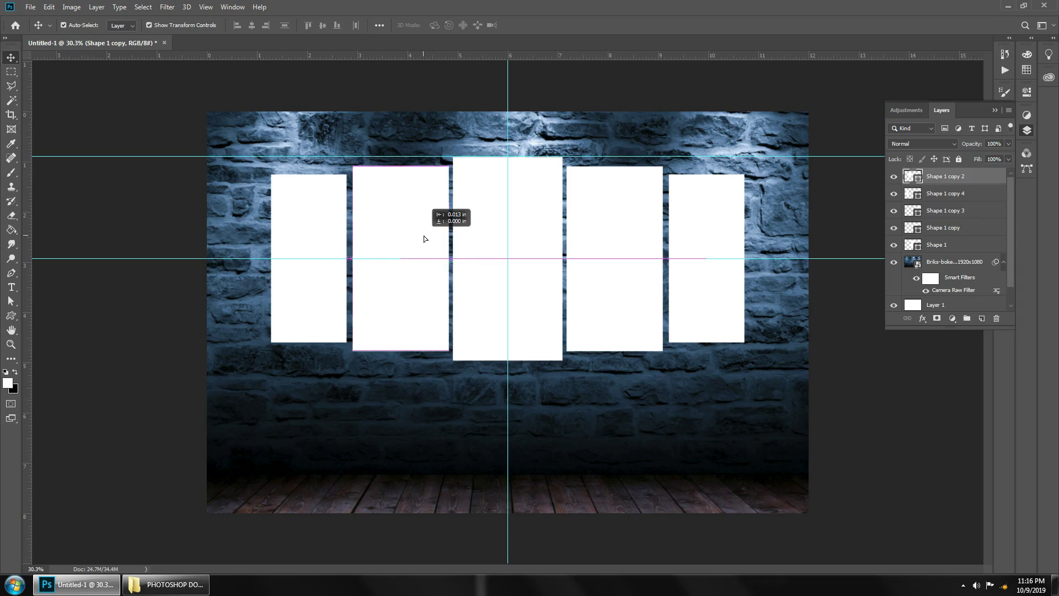
{"action": "left_click_drag", "start_coordinate": [424, 238], "coordinate": [424, 238]}
{"action": "left_click", "coordinate": [712, 239]}
{"action": "left_click_drag", "start_coordinate": [712, 238], "coordinate": [708, 239]}
Adjust the first and second panels until all gaps equal 0.073 in.
{"action": "left_click", "coordinate": [315, 248]}
{"action": "left_click_drag", "start_coordinate": [315, 245], "coordinate": [318, 246]}
{"action": "left_click_drag", "start_coordinate": [414, 244], "coordinate": [412, 242]}
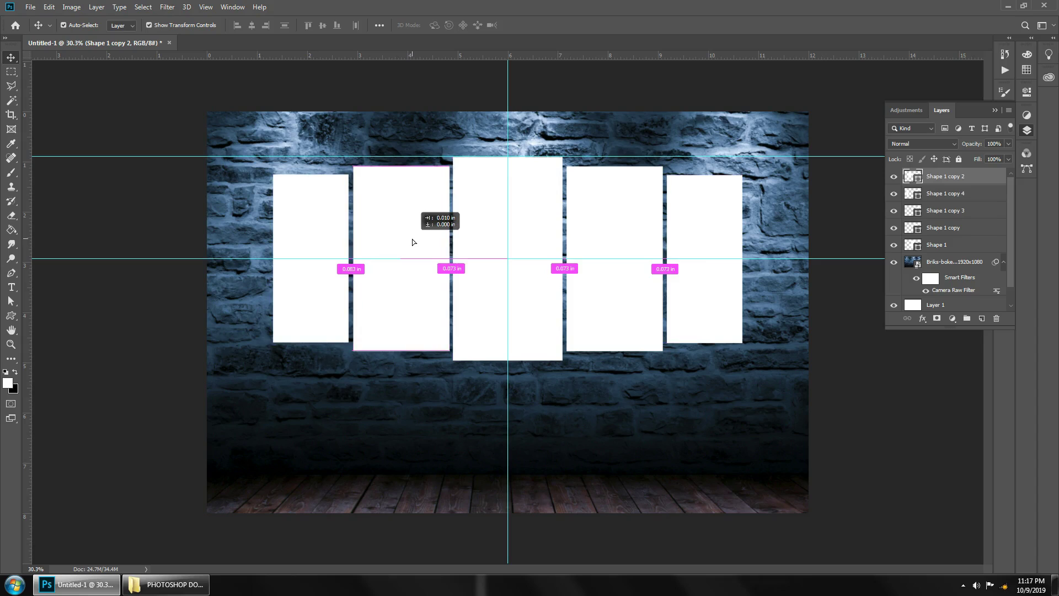
{"action": "left_click_drag", "start_coordinate": [412, 242], "coordinate": [412, 241]}
{"action": "left_click", "coordinate": [326, 247]}
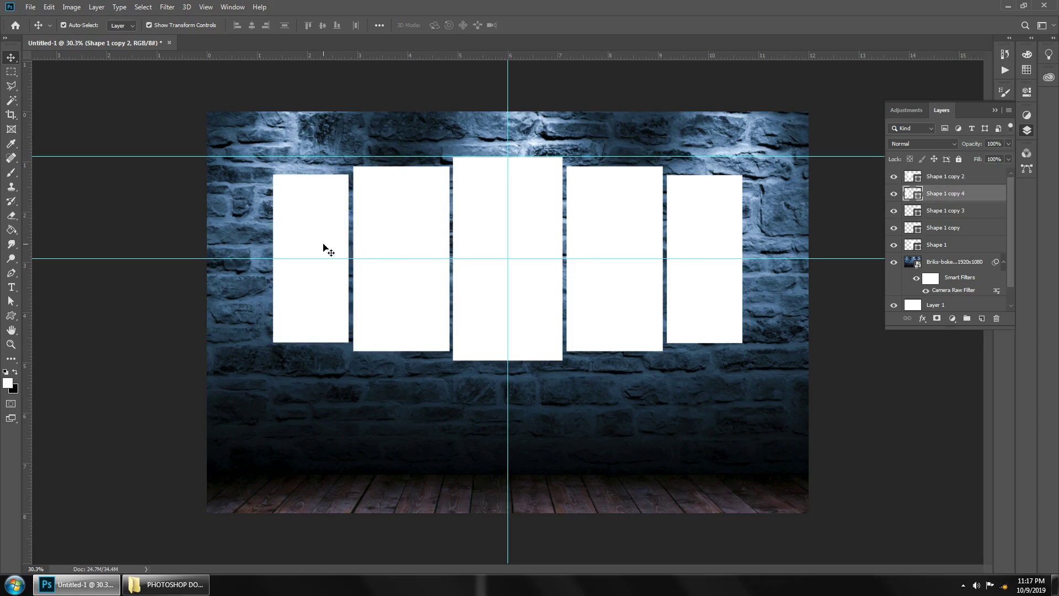
{"action": "left_click_drag", "start_coordinate": [322, 244], "coordinate": [323, 245]}
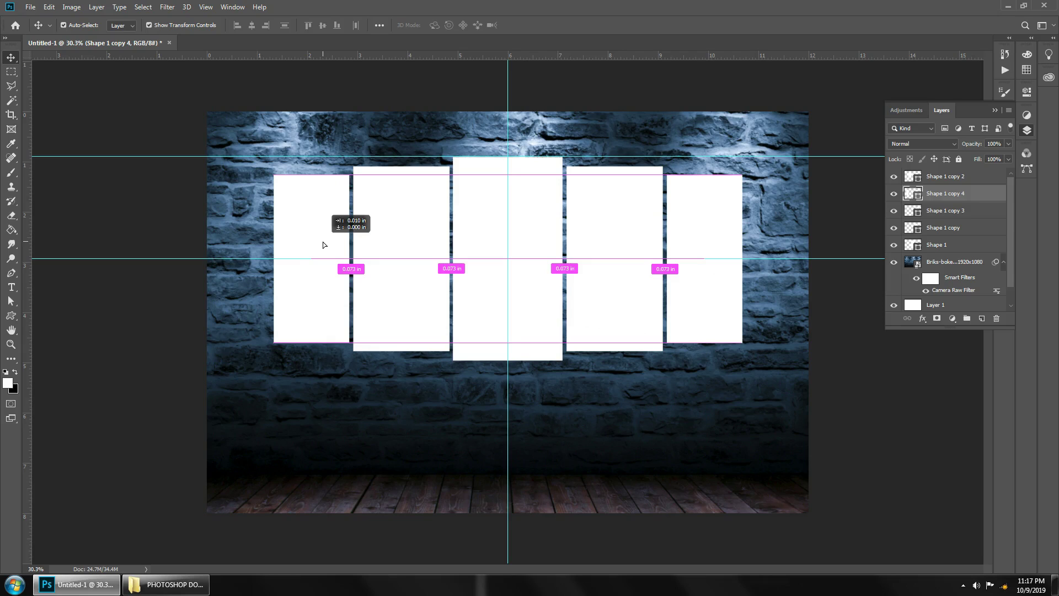
{"action": "left_click_drag", "start_coordinate": [324, 245], "coordinate": [323, 245]}
{"action": "left_click", "coordinate": [886, 446]}
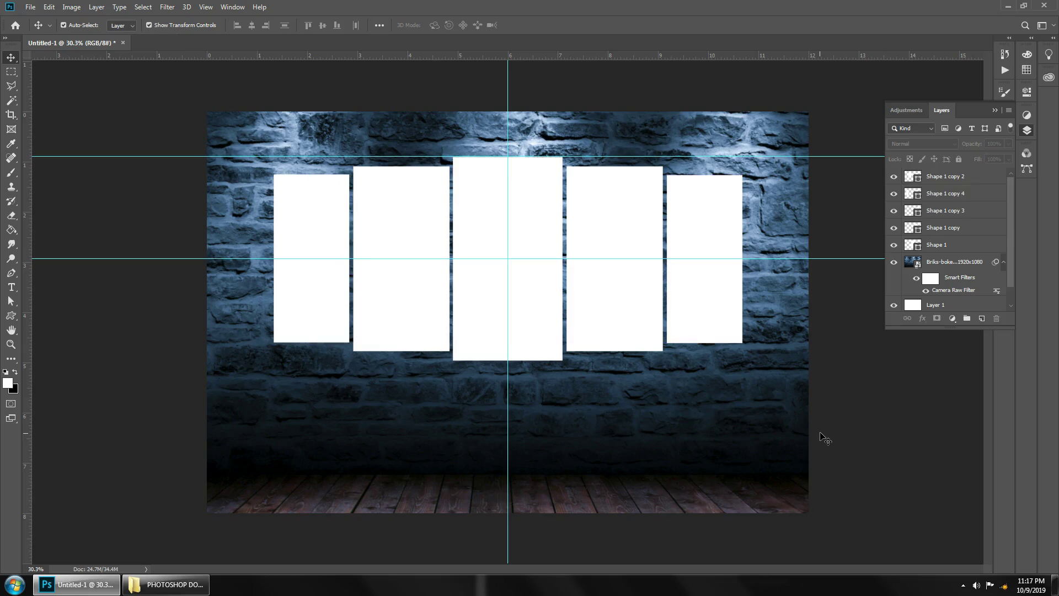
Select all five white panel shape layers in the Layers panel.
{"action": "key", "text": "ctrl+minus"}
{"action": "key", "text": "ctrl+0"}
{"action": "key", "text": "ctrl+minus"}
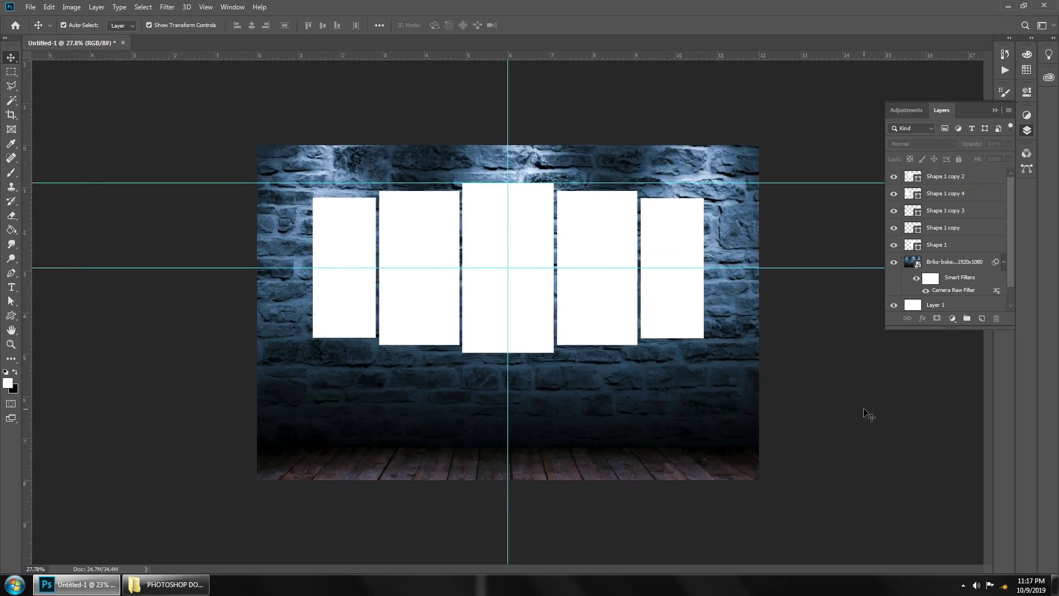
{"action": "key", "text": "ctrl+plus"}
{"action": "key", "text": "ctrl+minus"}
{"action": "key", "text": "ctrl+plus"}
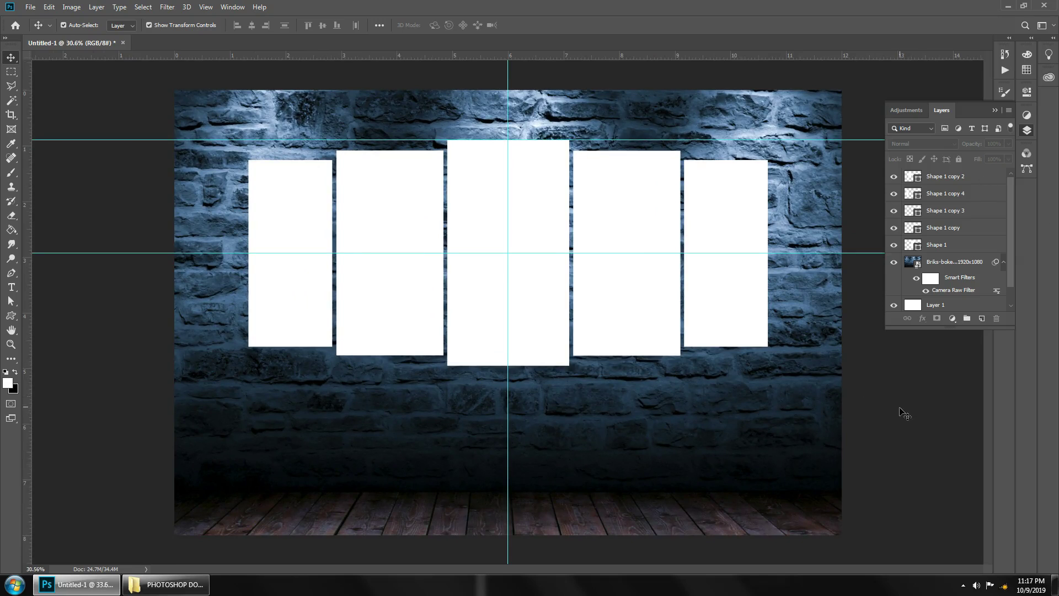
{"action": "key", "text": "ctrl+minus"}
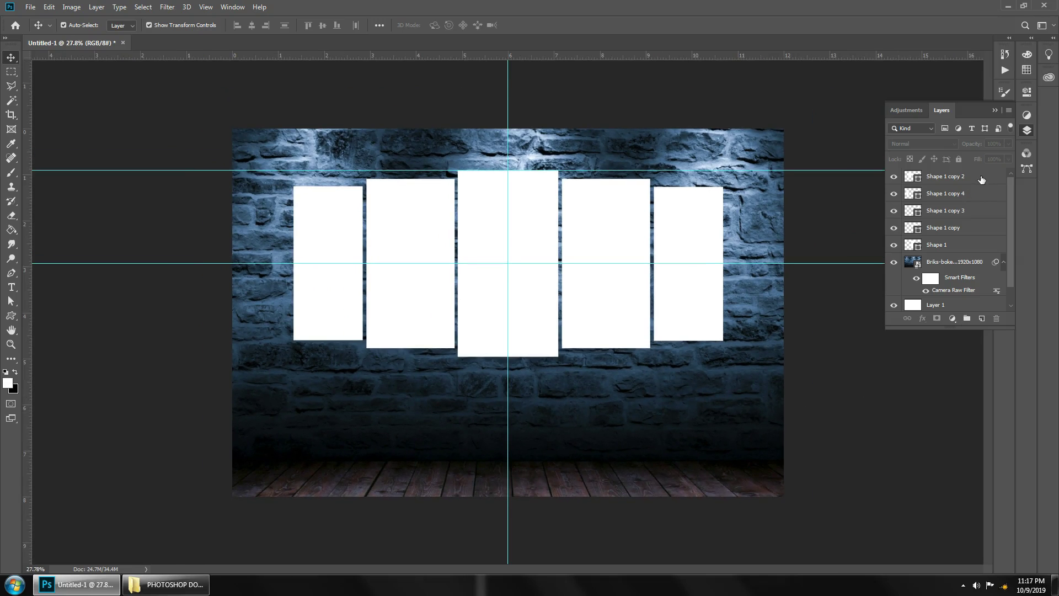
{"action": "left_click", "coordinate": [981, 178]}
{"action": "left_click", "coordinate": [977, 197], "text": "ctrl"}
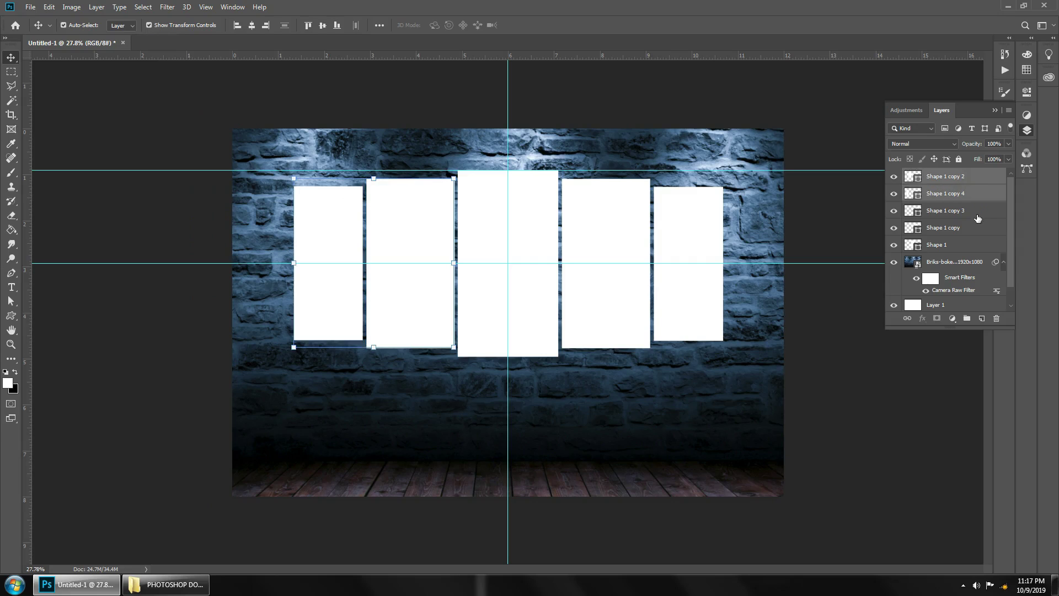
{"action": "left_click", "coordinate": [980, 213], "text": "ctrl"}
{"action": "left_click", "coordinate": [980, 246], "text": "ctrl"}
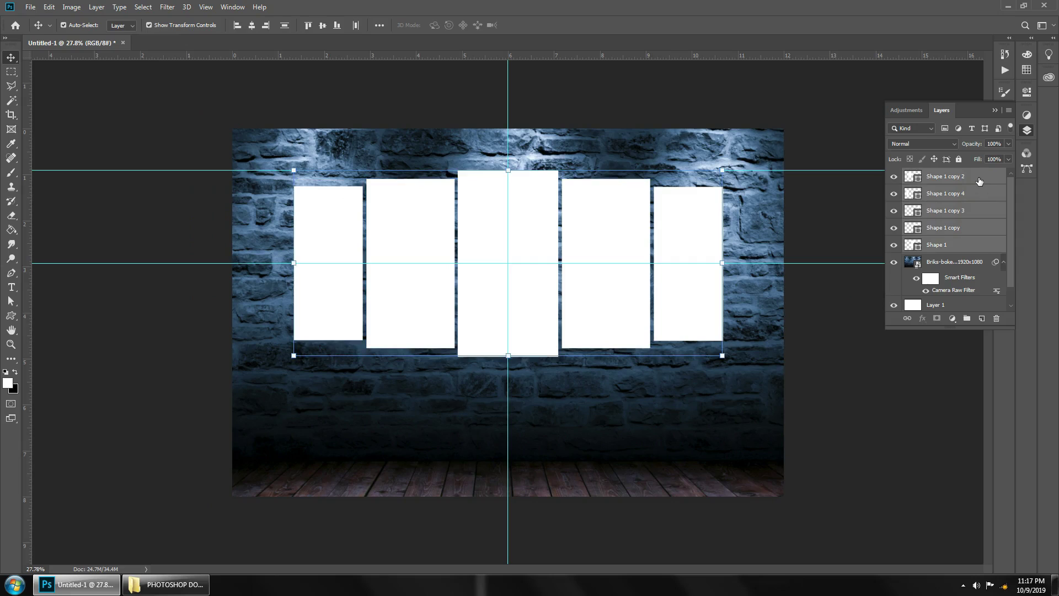
Merge the shapes into Shape 1 copy 2 and toggle its visibility to check.
{"action": "right_click", "coordinate": [976, 247]}
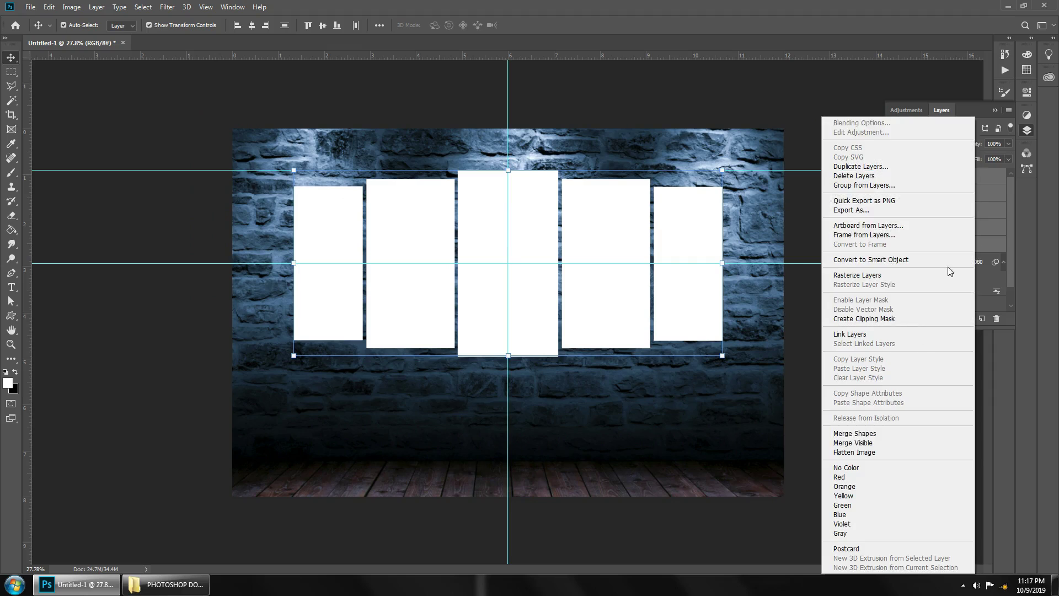
{"action": "left_click", "coordinate": [878, 437]}
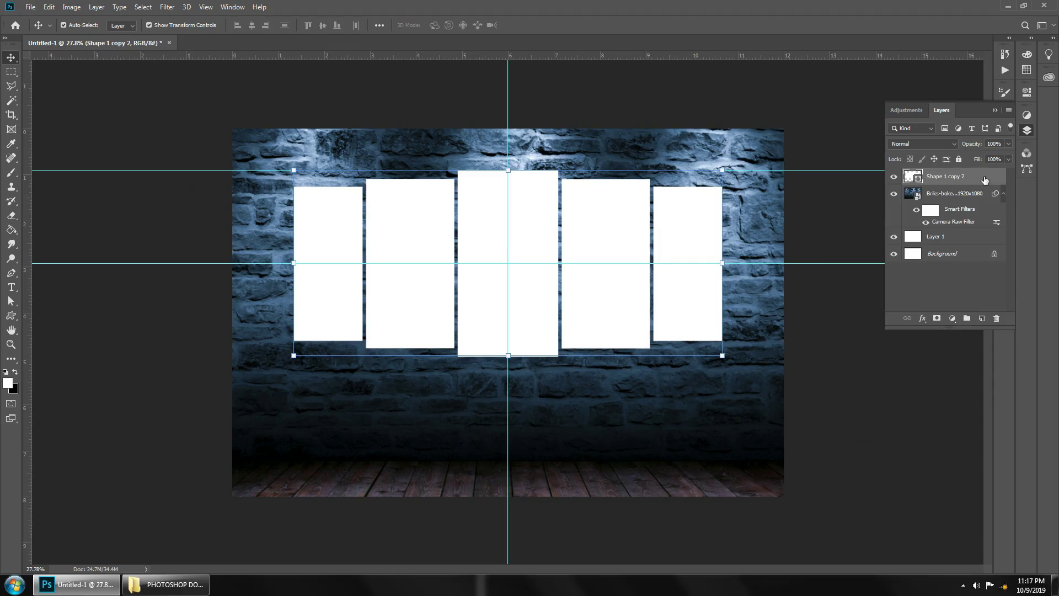
{"action": "left_click", "coordinate": [893, 176]}
{"action": "left_click", "coordinate": [894, 176]}
{"action": "left_click", "coordinate": [864, 435]}
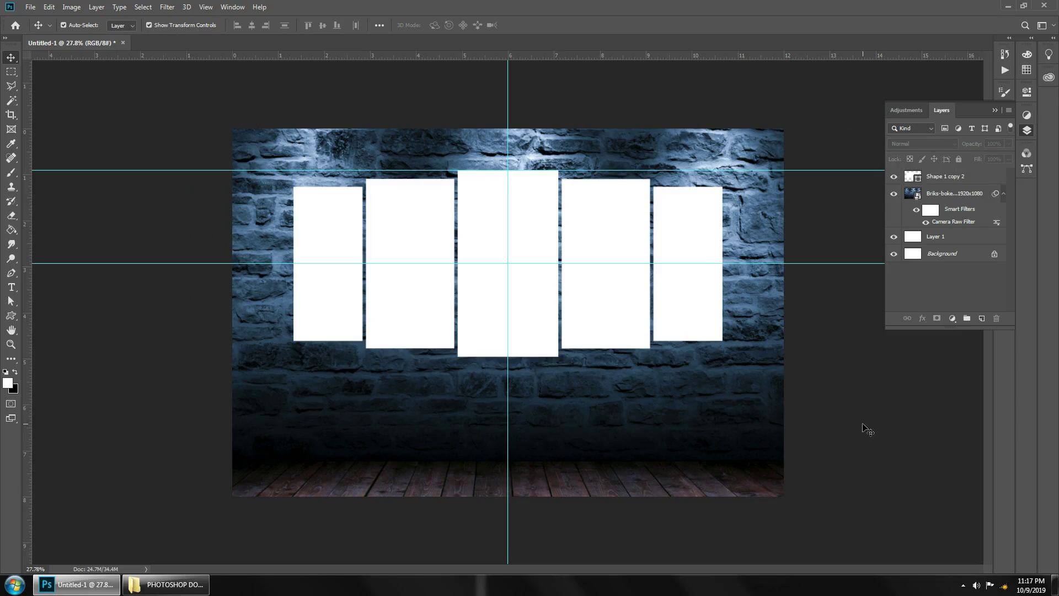
{"action": "key", "text": "ctrl+minus"}
{"action": "key", "text": "ctrl+0"}
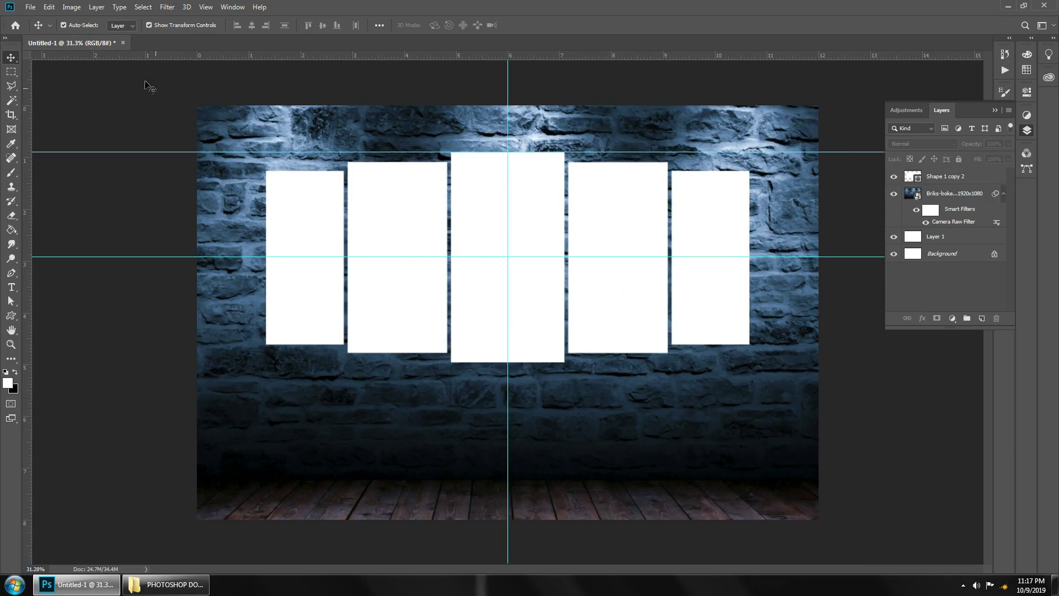
Browse Explorer to F:\my picture\New folder.
{"action": "left_click", "coordinate": [164, 586]}
{"action": "left_click", "coordinate": [52, 246]}
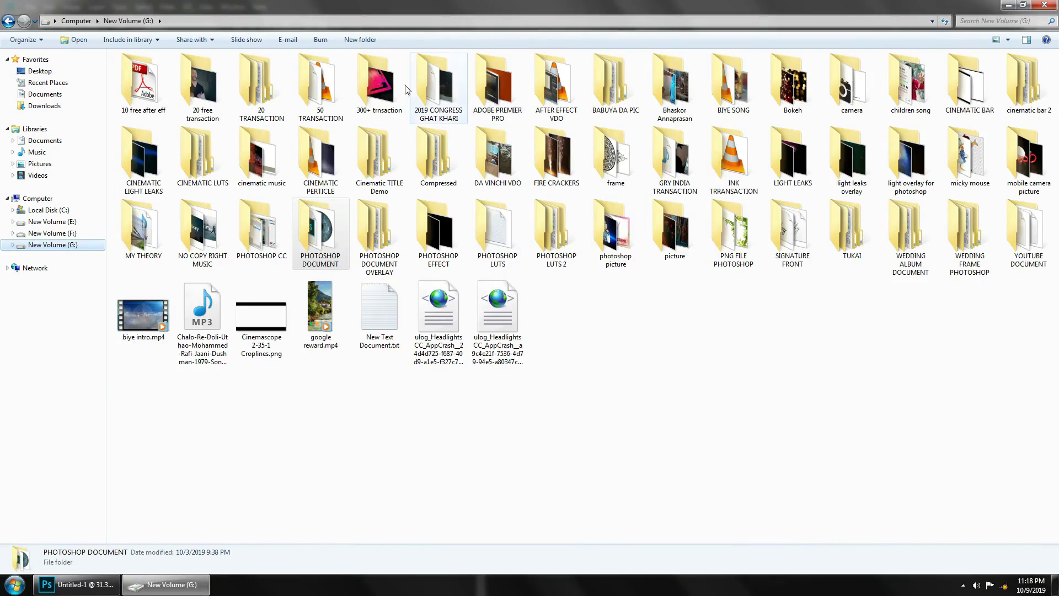
{"action": "left_click", "coordinate": [52, 222]}
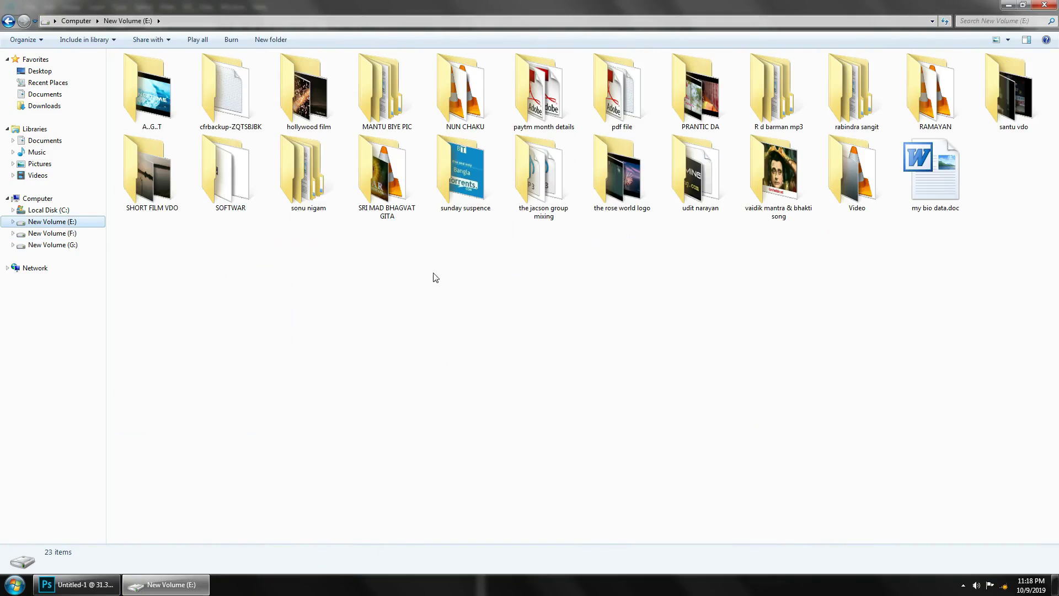
{"action": "left_click", "coordinate": [68, 235]}
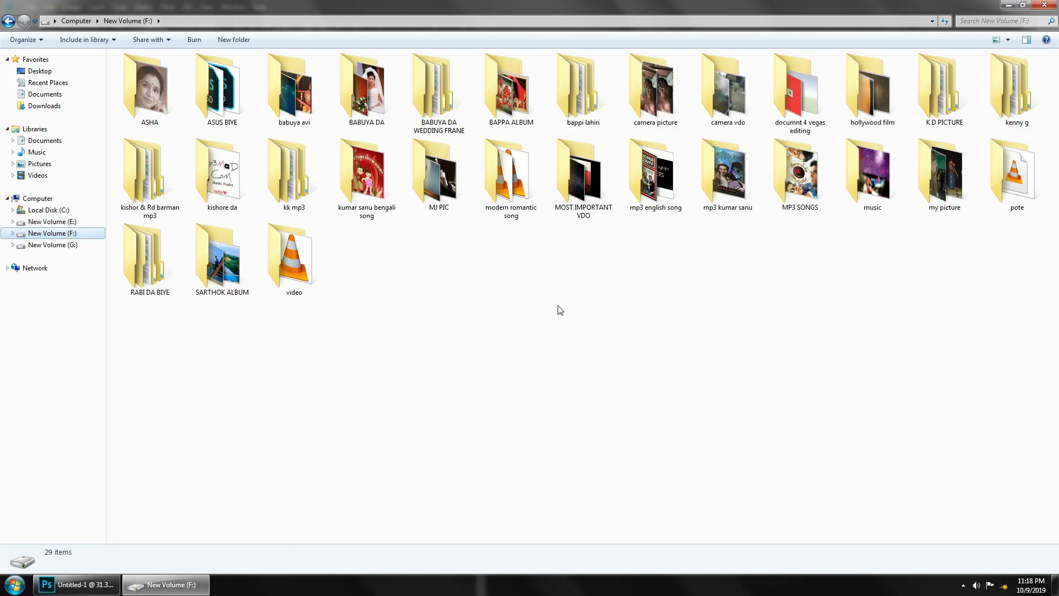
{"action": "double_click", "coordinate": [940, 177]}
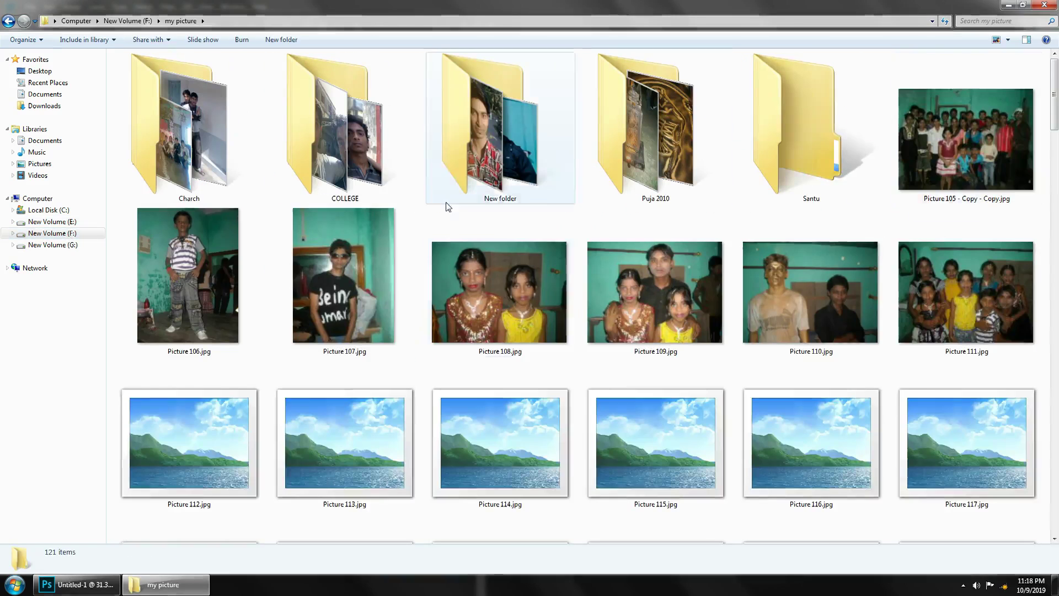
{"action": "double_click", "coordinate": [510, 120]}
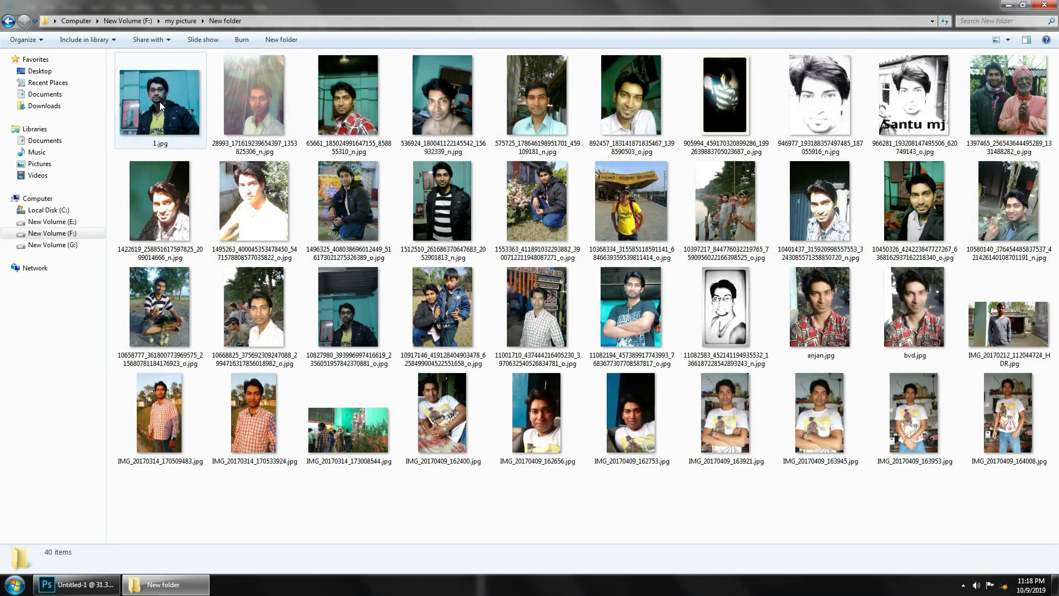
Select five portrait photos, including 1.jpg and bvd.jpg, and drag them toward Photoshop.
{"action": "left_click", "coordinate": [161, 106]}
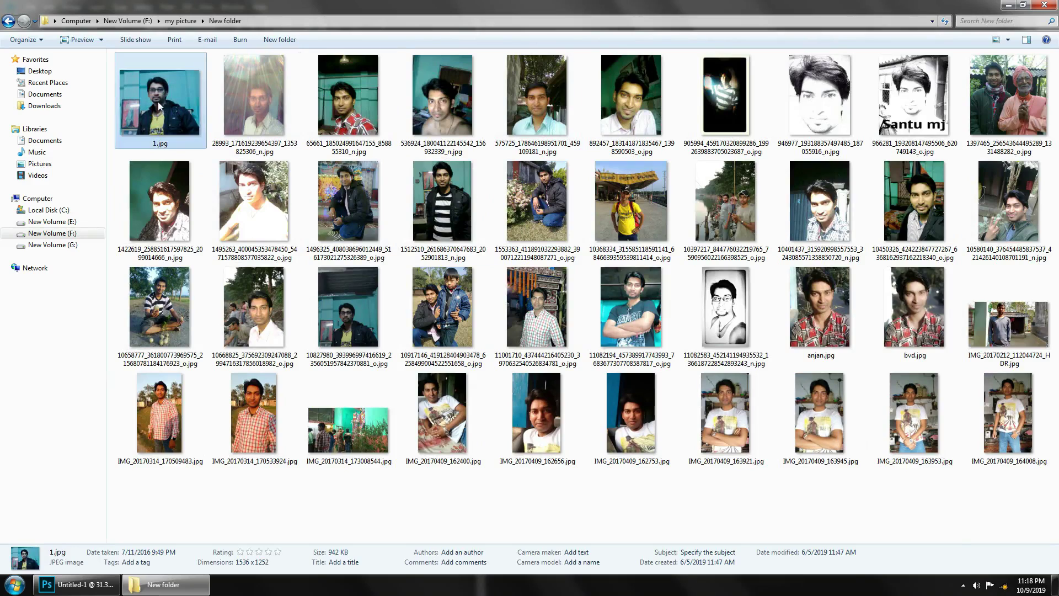
{"action": "left_click", "coordinate": [351, 107], "text": "ctrl"}
{"action": "left_click", "coordinate": [537, 105], "text": "ctrl"}
{"action": "left_click", "coordinate": [924, 311], "text": "ctrl"}
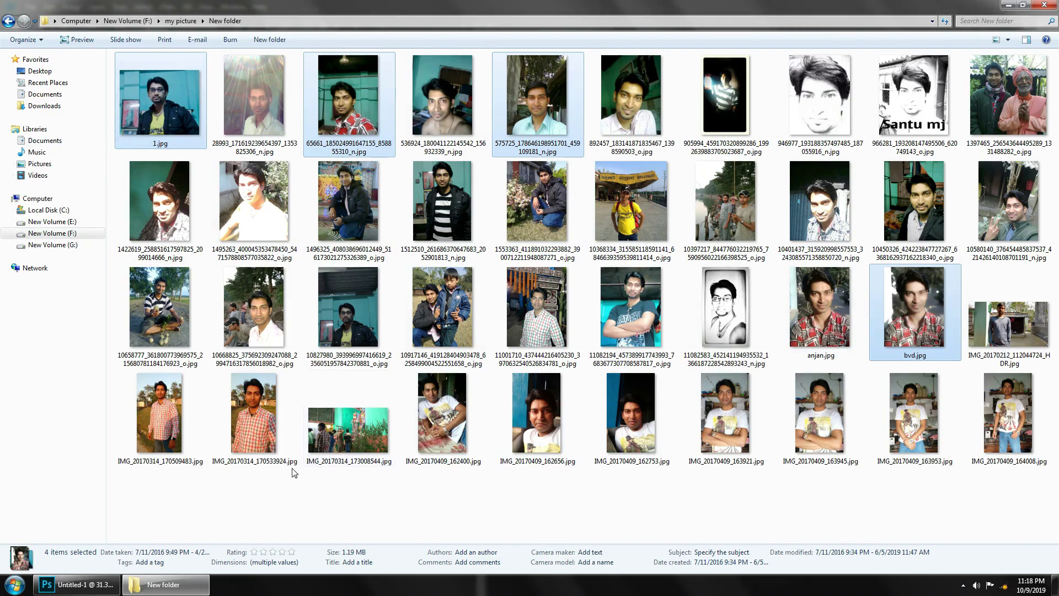
{"action": "left_click", "coordinate": [641, 329], "text": "ctrl"}
{"action": "left_click_drag", "start_coordinate": [538, 102], "coordinate": [55, 574]}
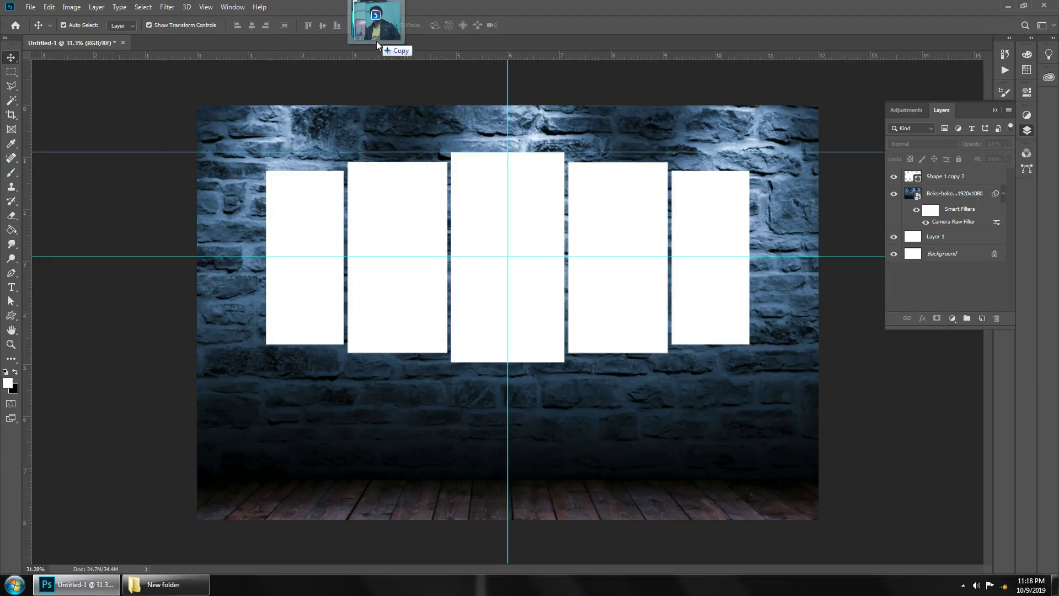
Drop the five photos into Photoshop as separate tabs and browse them, ending on bvd.jpg.
{"action": "left_click_drag", "start_coordinate": [55, 574], "coordinate": [376, 41]}
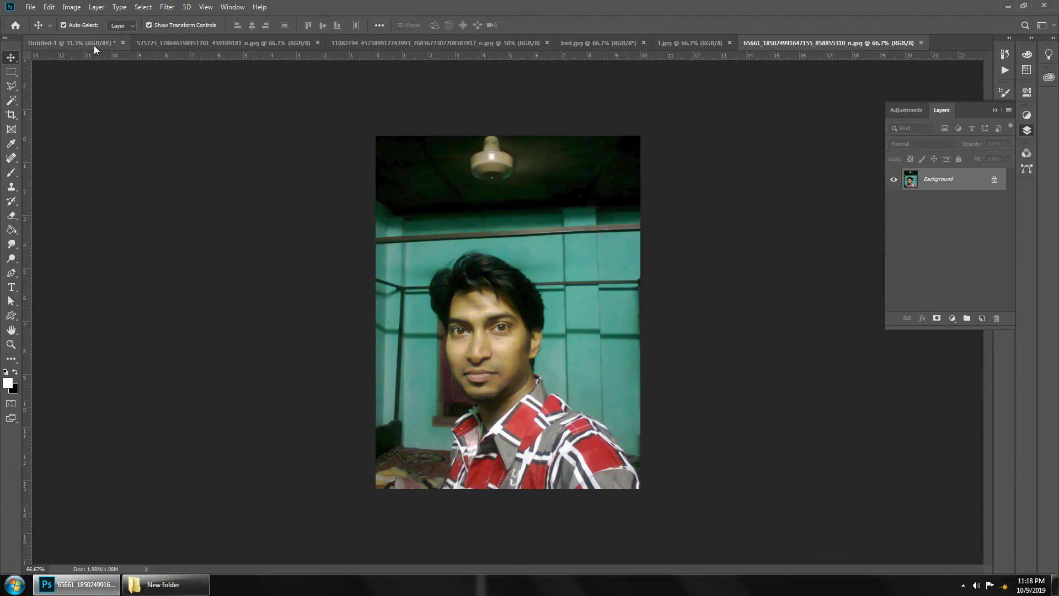
{"action": "left_click", "coordinate": [94, 44]}
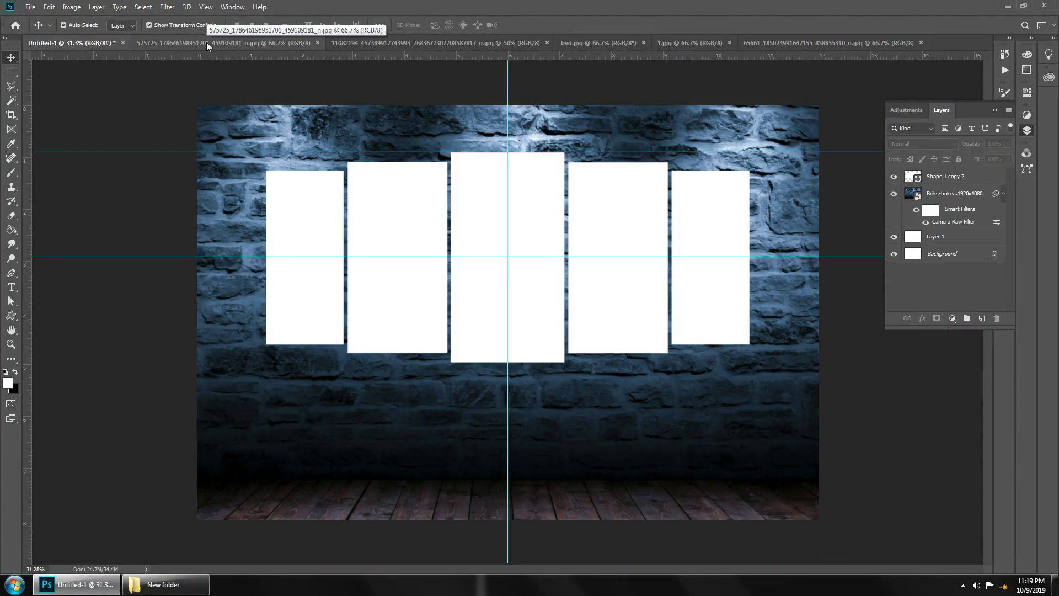
{"action": "left_click", "coordinate": [233, 44]}
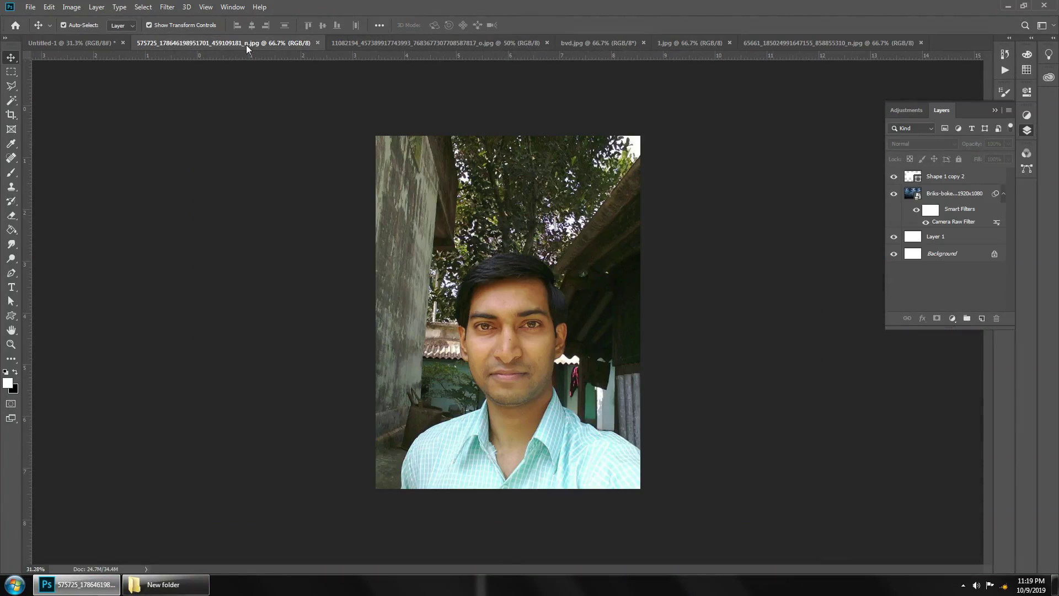
{"action": "left_click", "coordinate": [430, 43]}
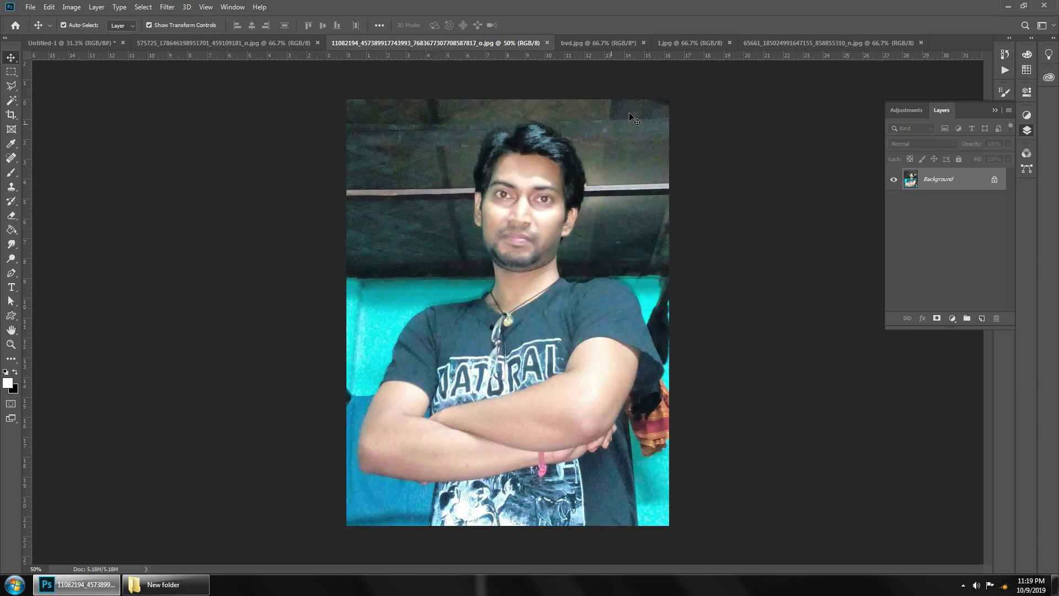
{"action": "left_click", "coordinate": [607, 43]}
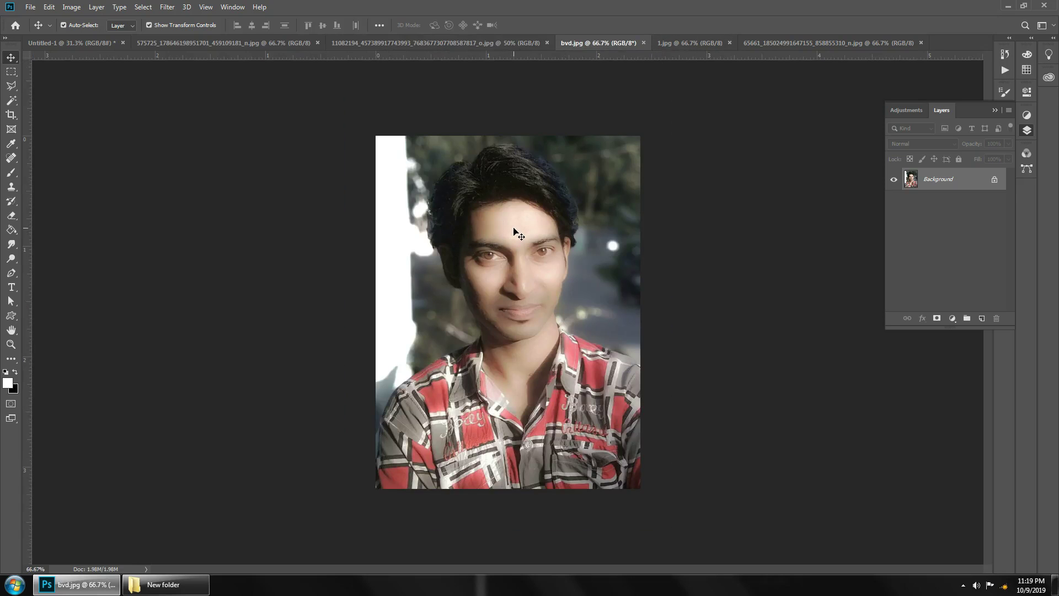
Place and clip a portrait on the centre panel, then delete that attempt.
{"action": "left_click", "coordinate": [108, 44]}
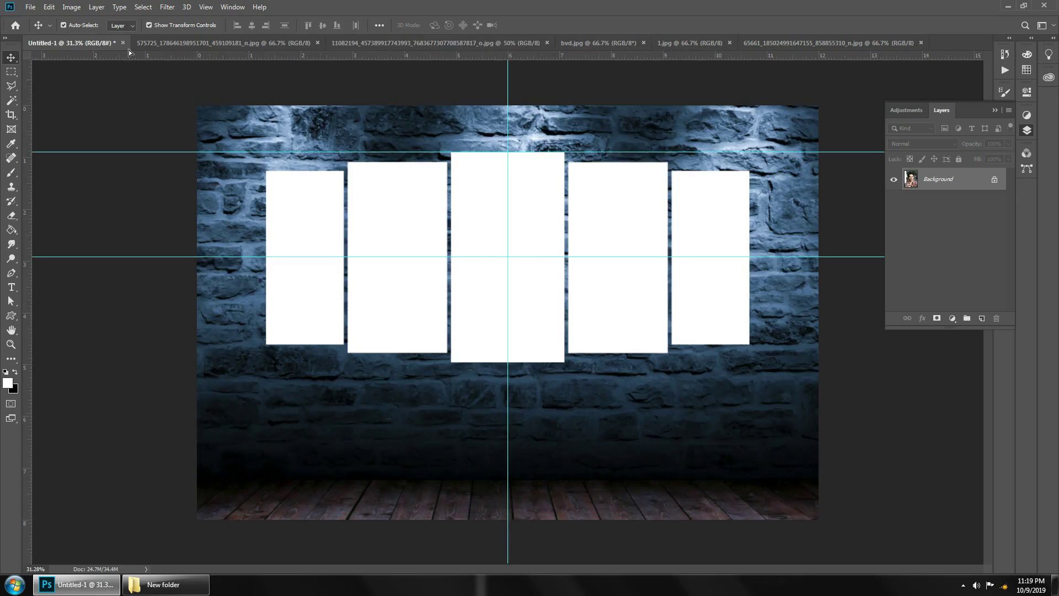
{"action": "left_click_drag", "start_coordinate": [528, 252], "coordinate": [527, 252]}
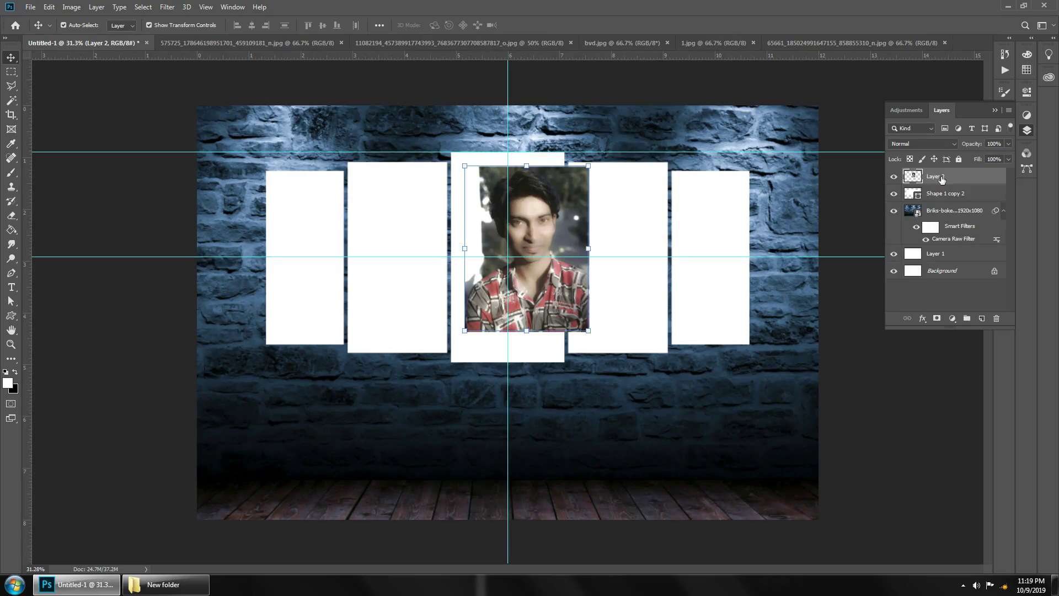
{"action": "left_click", "coordinate": [917, 185], "text": "alt"}
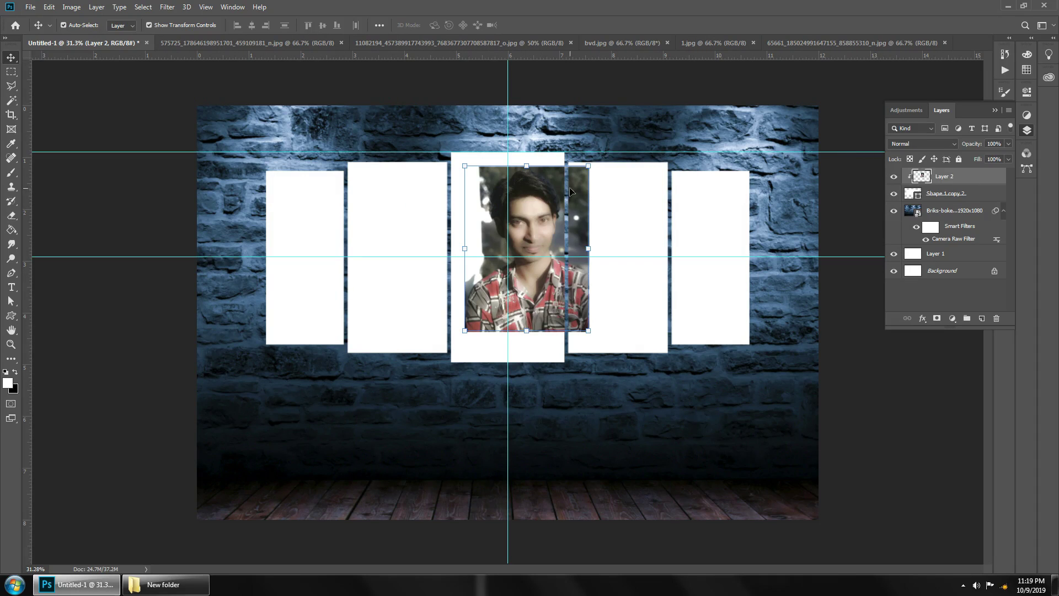
{"action": "left_click_drag", "start_coordinate": [530, 201], "coordinate": [506, 196]}
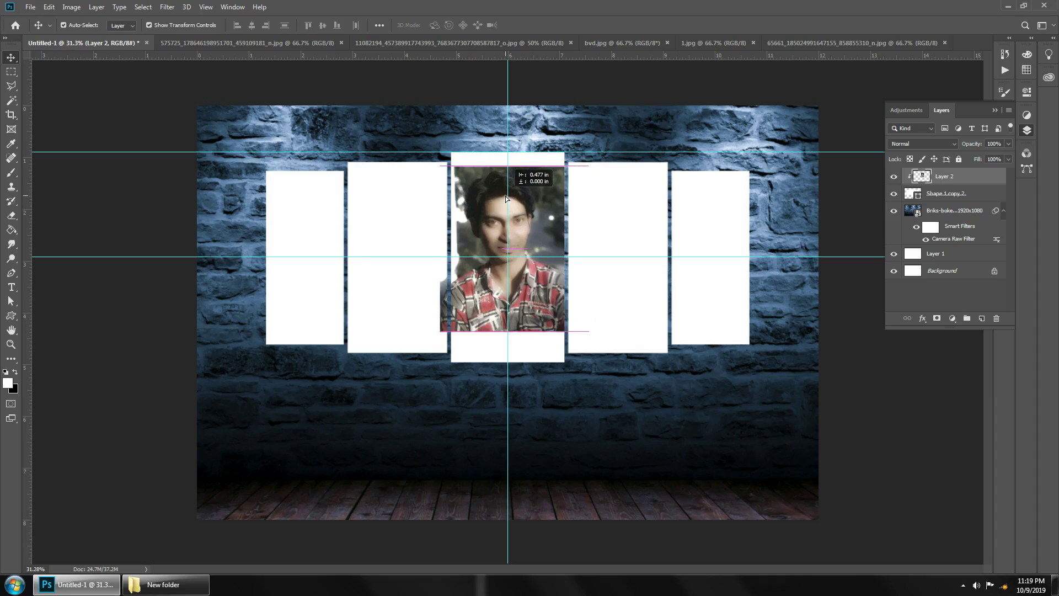
{"action": "key", "text": "Delete"}
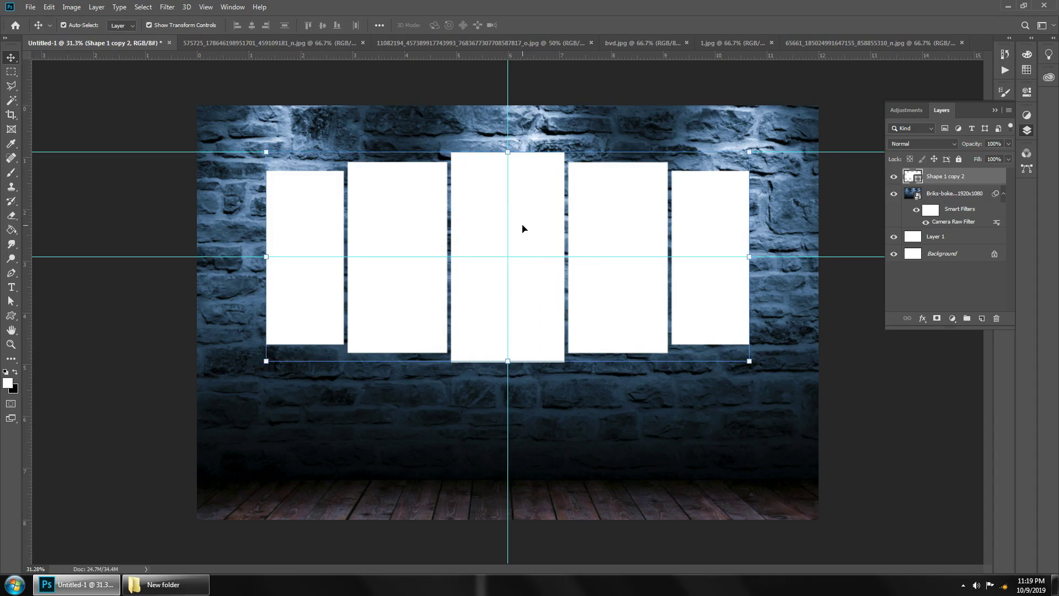
Drag the bvd.jpg portrait into Untitled-1 and clip it to the panel shapes.
{"action": "left_click", "coordinate": [726, 43]}
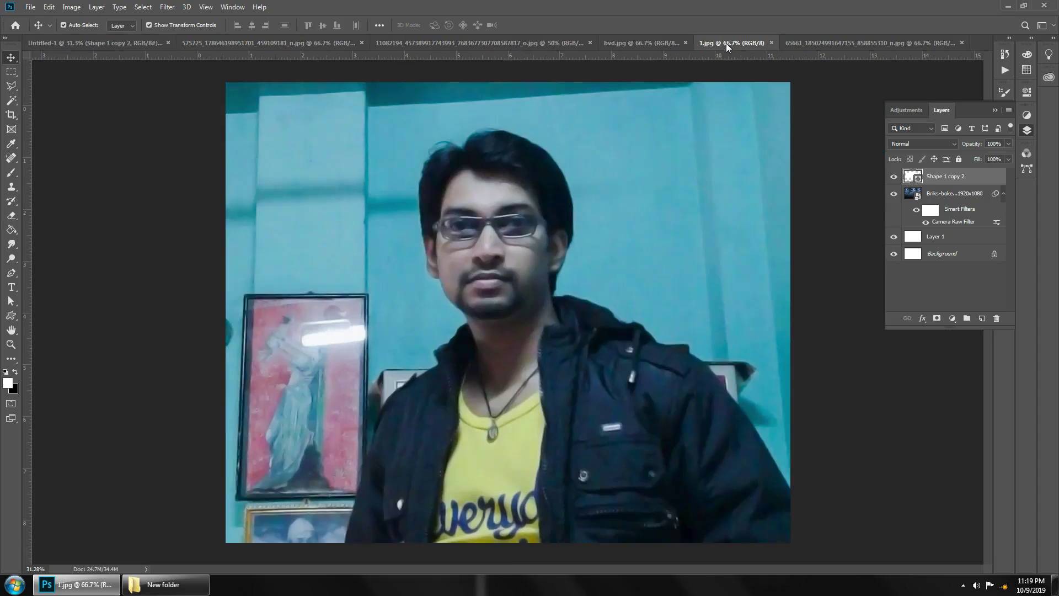
{"action": "left_click", "coordinate": [653, 43]}
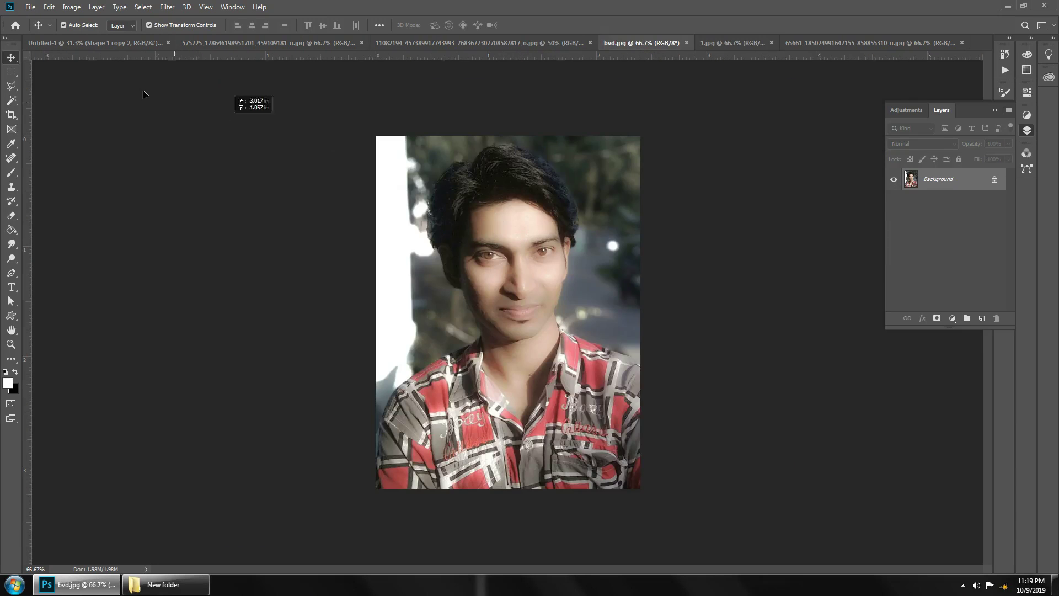
{"action": "left_click", "coordinate": [77, 44]}
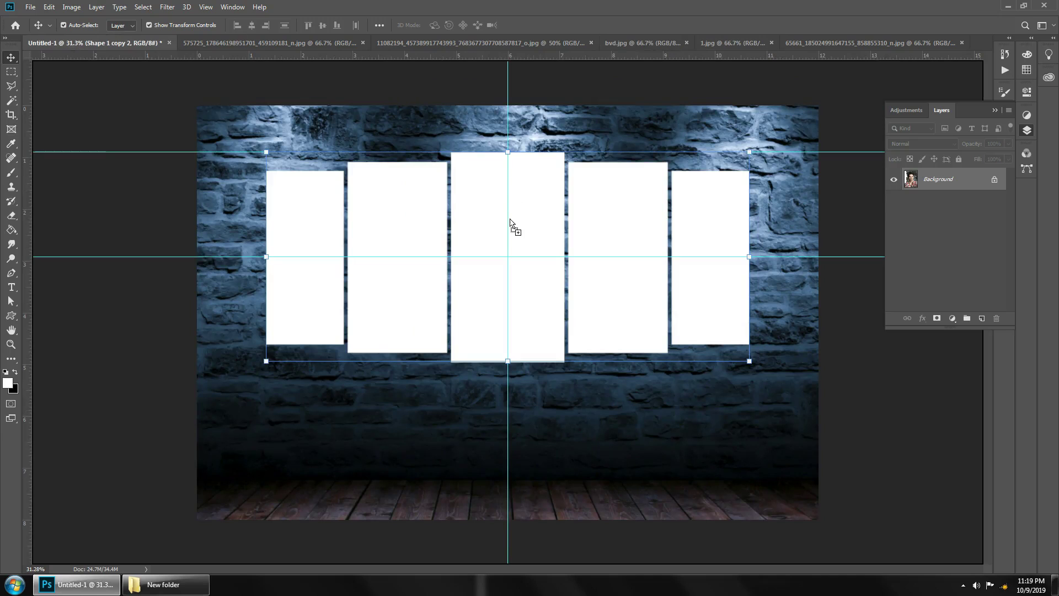
{"action": "left_click_drag", "start_coordinate": [78, 48], "coordinate": [509, 221]}
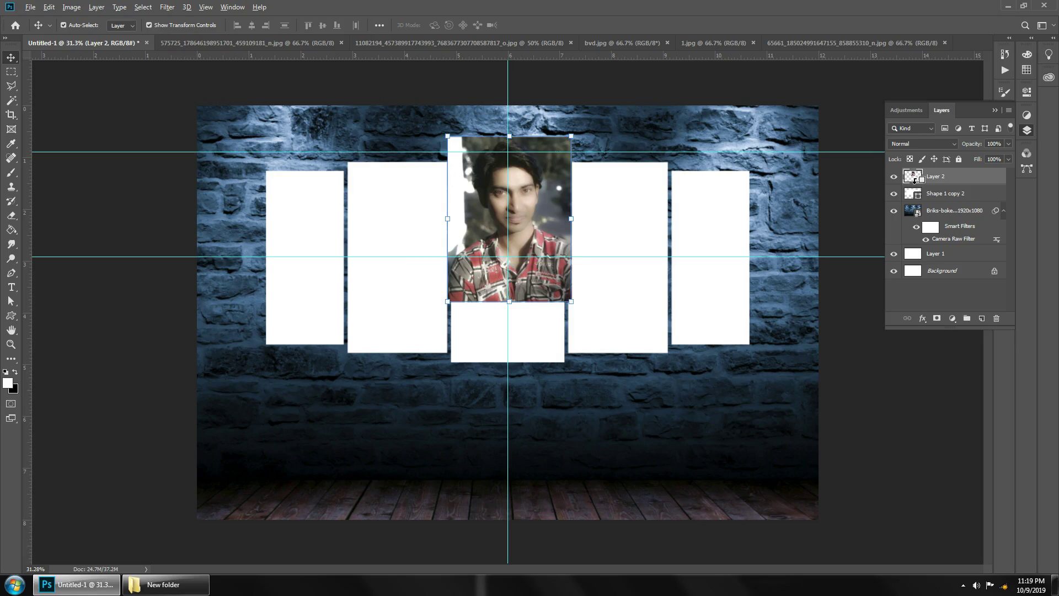
{"action": "left_click", "coordinate": [914, 183], "text": "alt"}
Scale and position the bvd.jpg portrait to fill the centre panel, then commit.
{"action": "left_click_drag", "start_coordinate": [529, 211], "coordinate": [527, 238]}
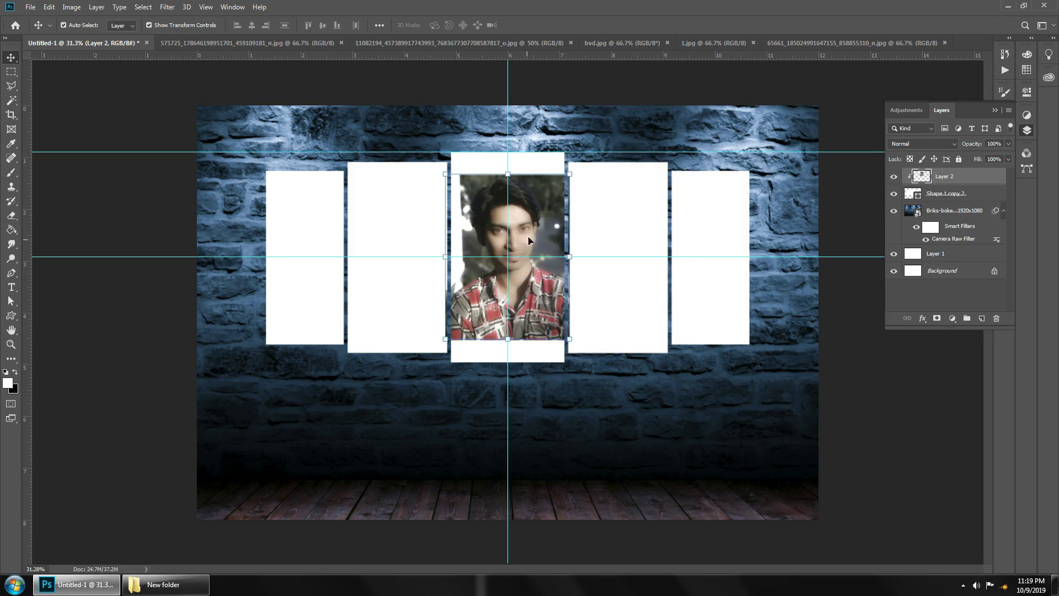
{"action": "left_click_drag", "start_coordinate": [571, 174], "coordinate": [603, 132]}
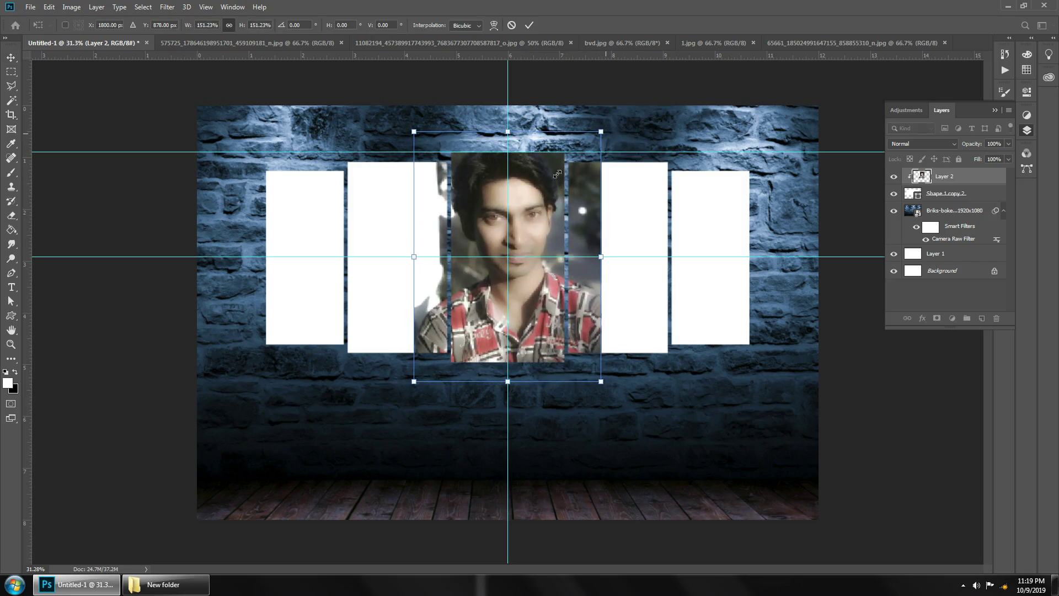
{"action": "left_click_drag", "start_coordinate": [537, 207], "coordinate": [537, 219]}
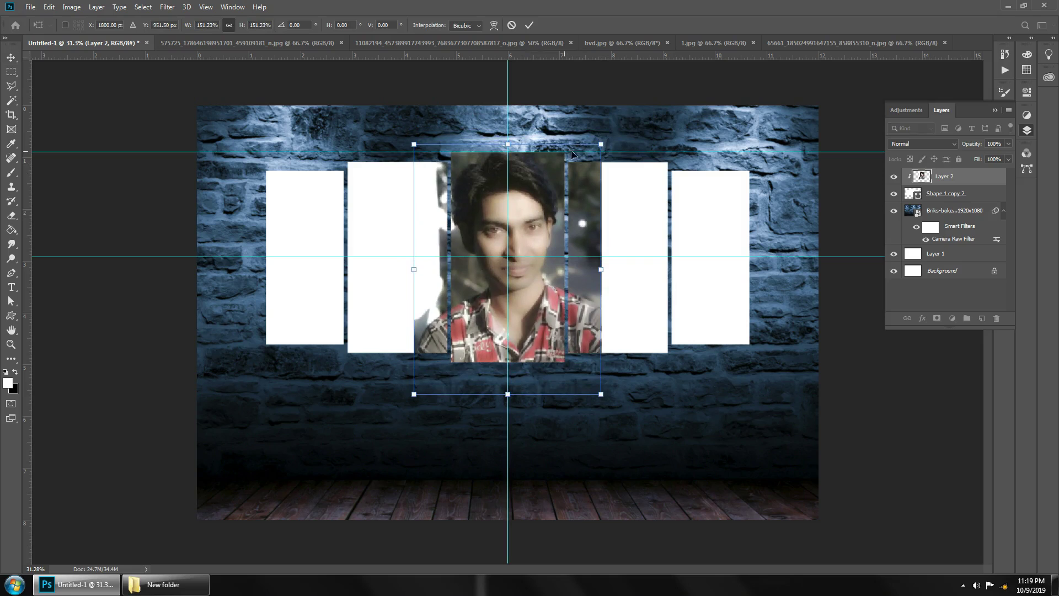
{"action": "left_click_drag", "start_coordinate": [601, 142], "coordinate": [593, 142]}
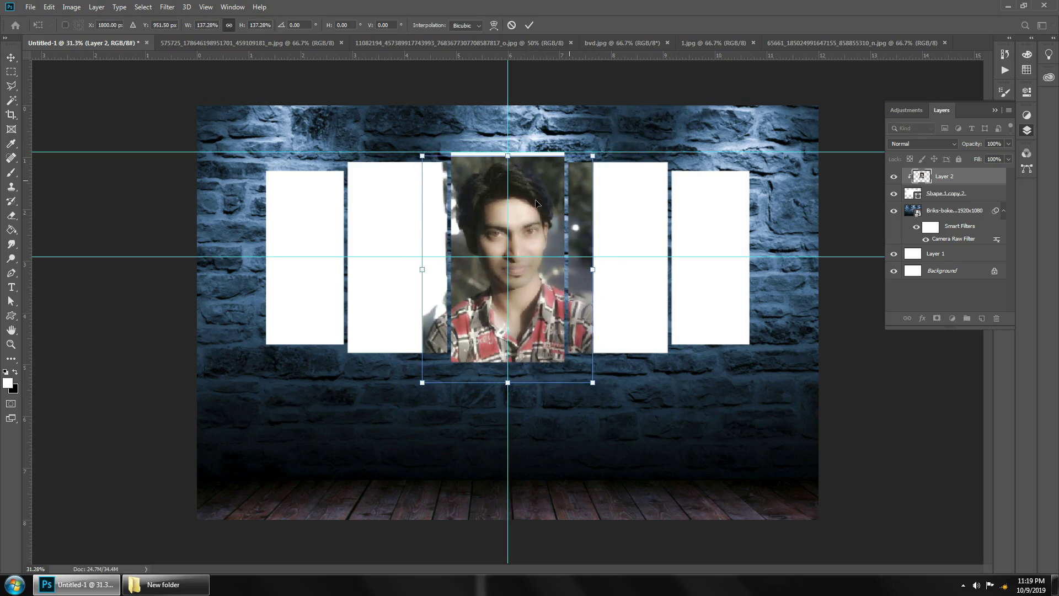
{"action": "left_click_drag", "start_coordinate": [538, 206], "coordinate": [535, 193]}
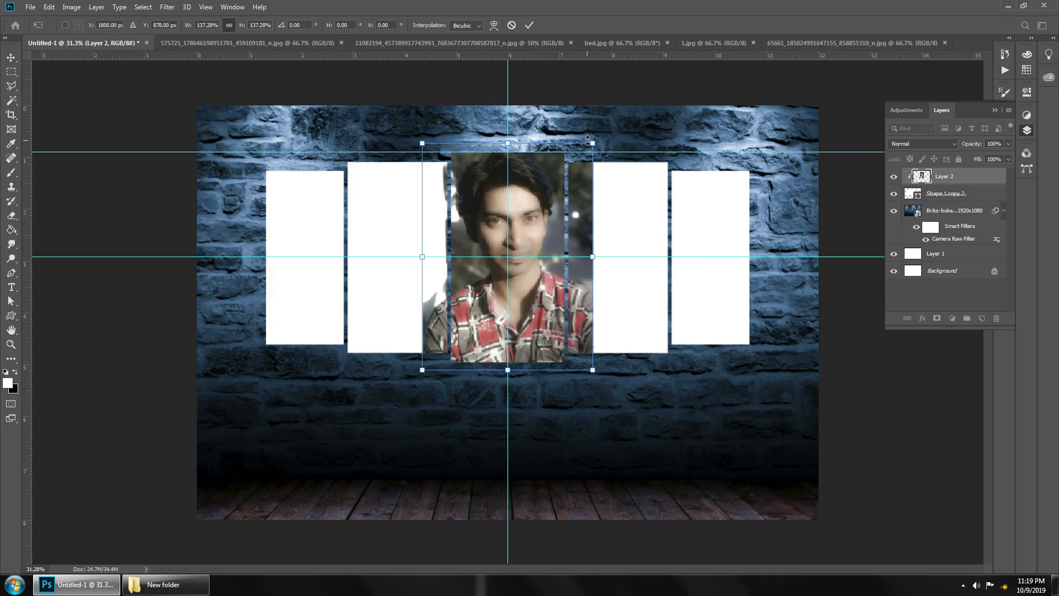
{"action": "left_click_drag", "start_coordinate": [591, 143], "coordinate": [592, 145]}
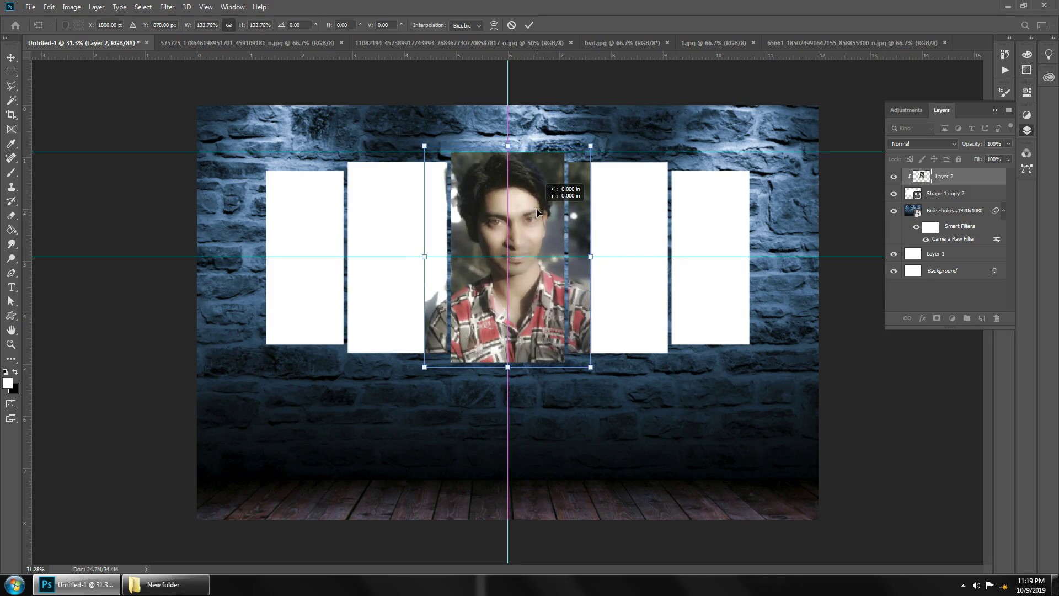
{"action": "left_click_drag", "start_coordinate": [551, 268], "coordinate": [552, 270]}
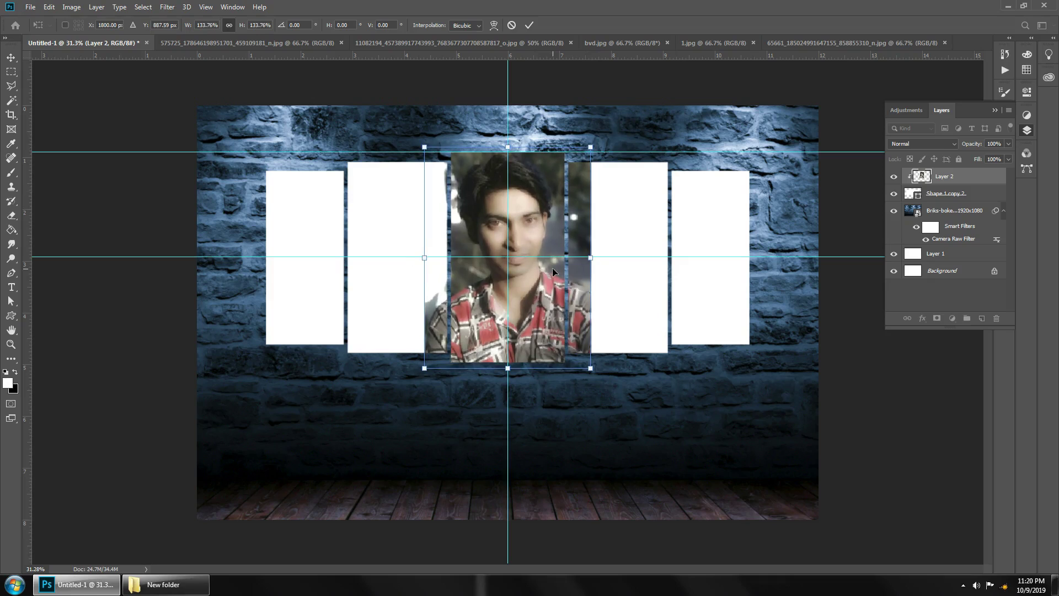
{"action": "left_click", "coordinate": [529, 25]}
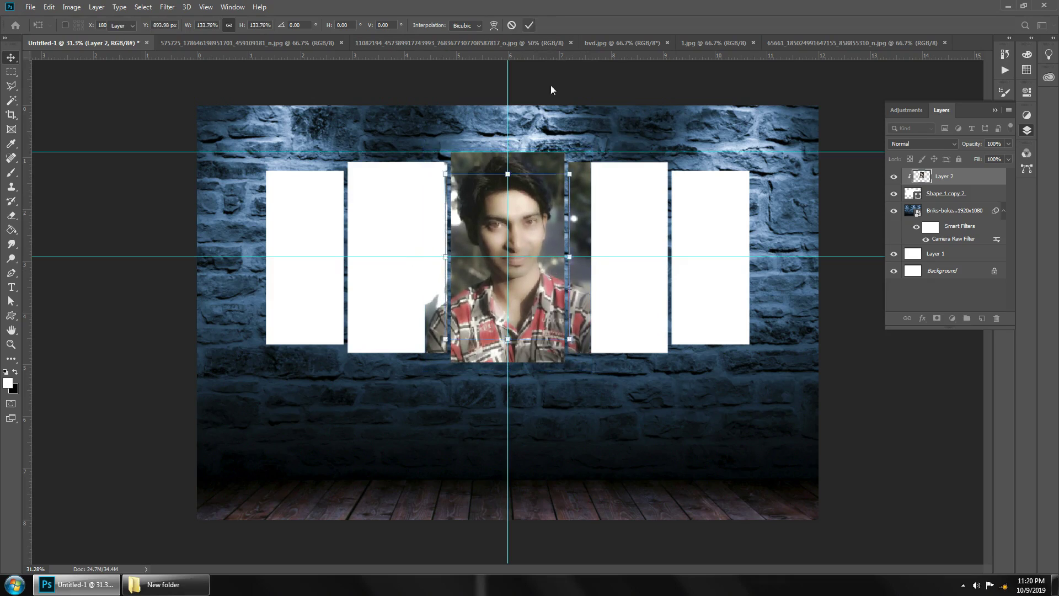
{"action": "scroll", "coordinate": [591, 279], "scroll_direction": "down", "scroll_amount": 1}
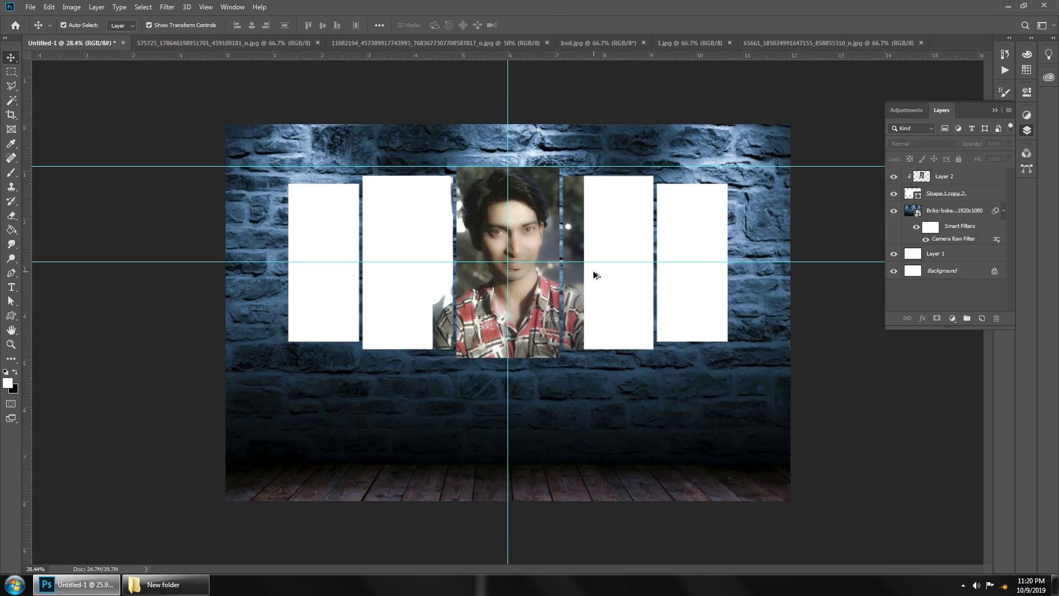
Close bvd.jpg, drag the green-wall 65661 portrait into the mockup, and clip it.
{"action": "left_click", "coordinate": [609, 39]}
{"action": "left_click", "coordinate": [644, 42]}
{"action": "left_click", "coordinate": [773, 42]}
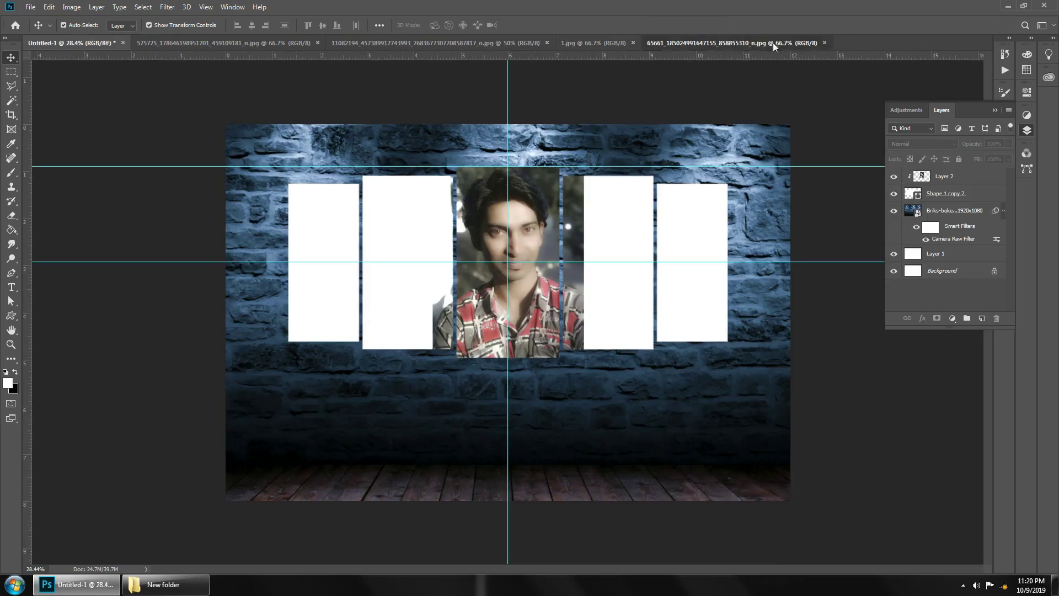
{"action": "mouse_move", "coordinate": [502, 276]}
{"action": "left_mouse_down"}
{"action": "mouse_move", "coordinate": [623, 145]}
{"action": "mouse_move", "coordinate": [643, 175]}
{"action": "left_mouse_up"}
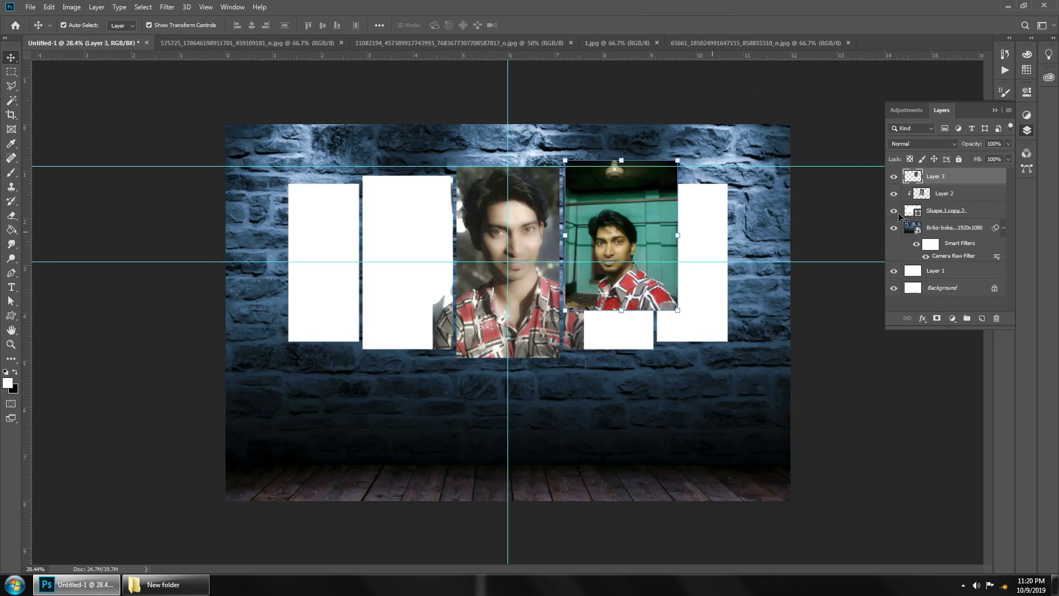
{"action": "left_click", "coordinate": [913, 180], "text": "alt"}
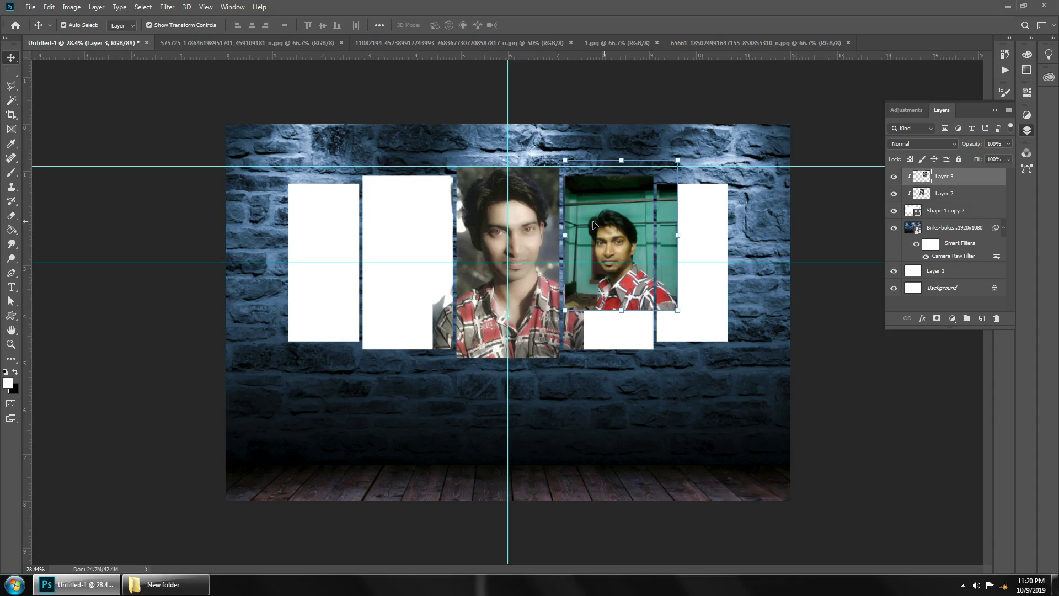
Scale the green-wall portrait to about 147.68% over the right-of-centre panel and commit.
{"action": "left_click_drag", "start_coordinate": [608, 220], "coordinate": [610, 250]}
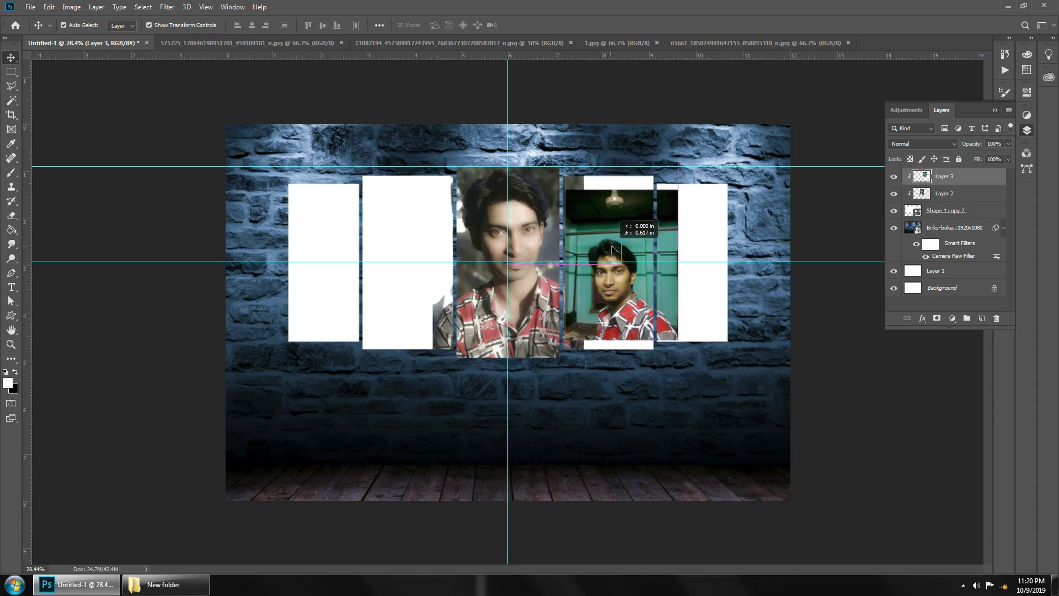
{"action": "left_click_drag", "start_coordinate": [678, 189], "coordinate": [700, 158]}
{"action": "left_click_drag", "start_coordinate": [631, 218], "coordinate": [653, 219]}
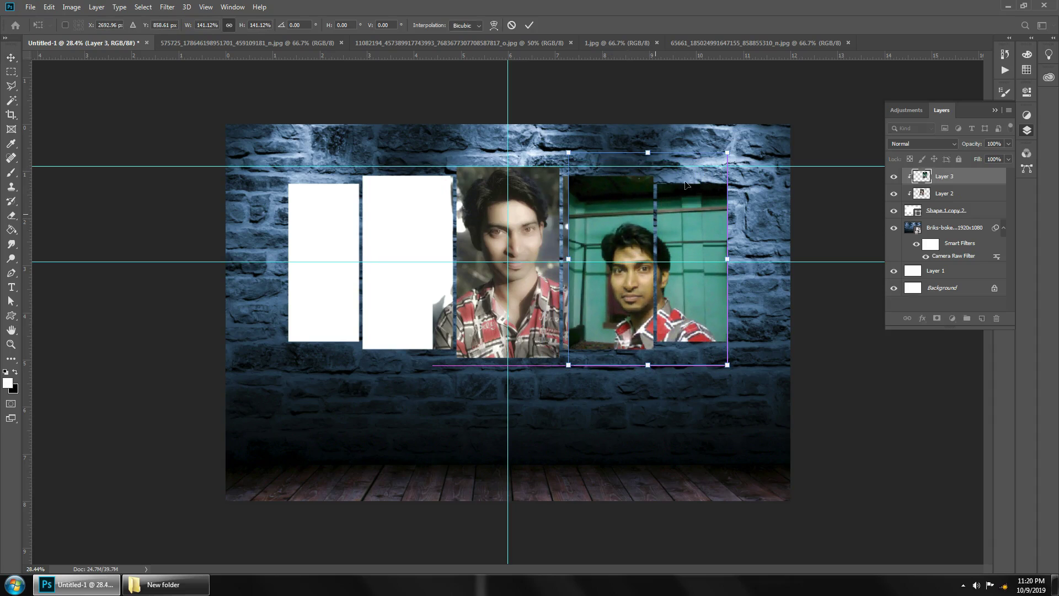
{"action": "left_click_drag", "start_coordinate": [727, 150], "coordinate": [734, 142]}
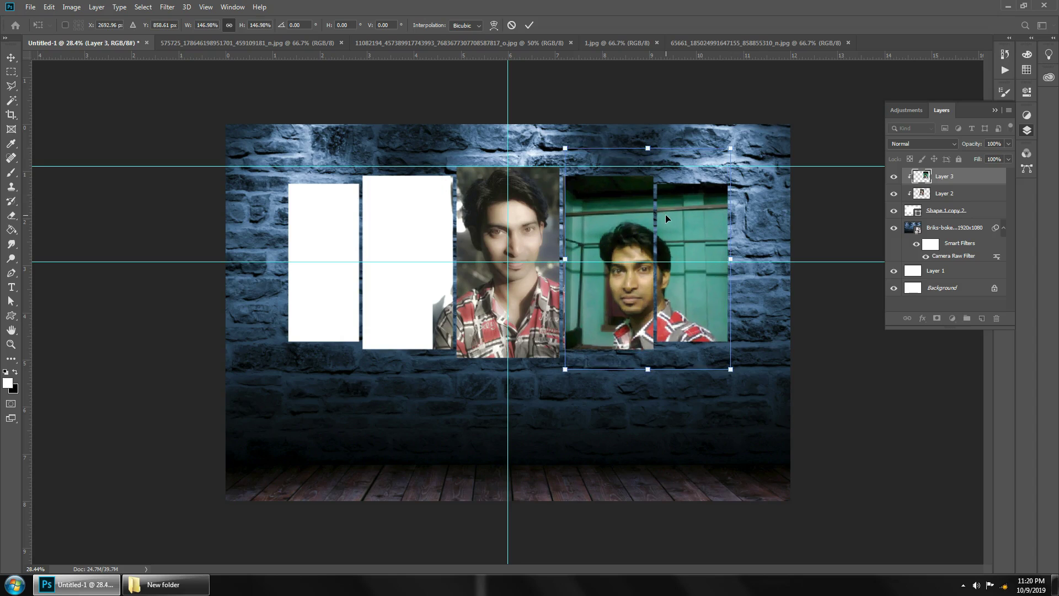
{"action": "left_click_drag", "start_coordinate": [665, 214], "coordinate": [664, 209]}
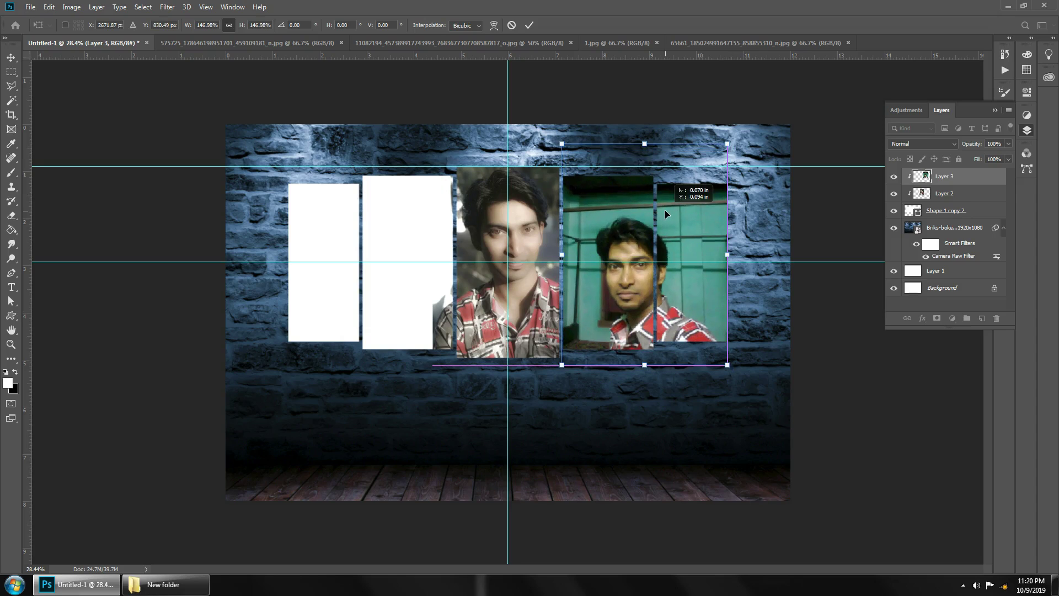
{"action": "left_click_drag", "start_coordinate": [729, 143], "coordinate": [731, 144]}
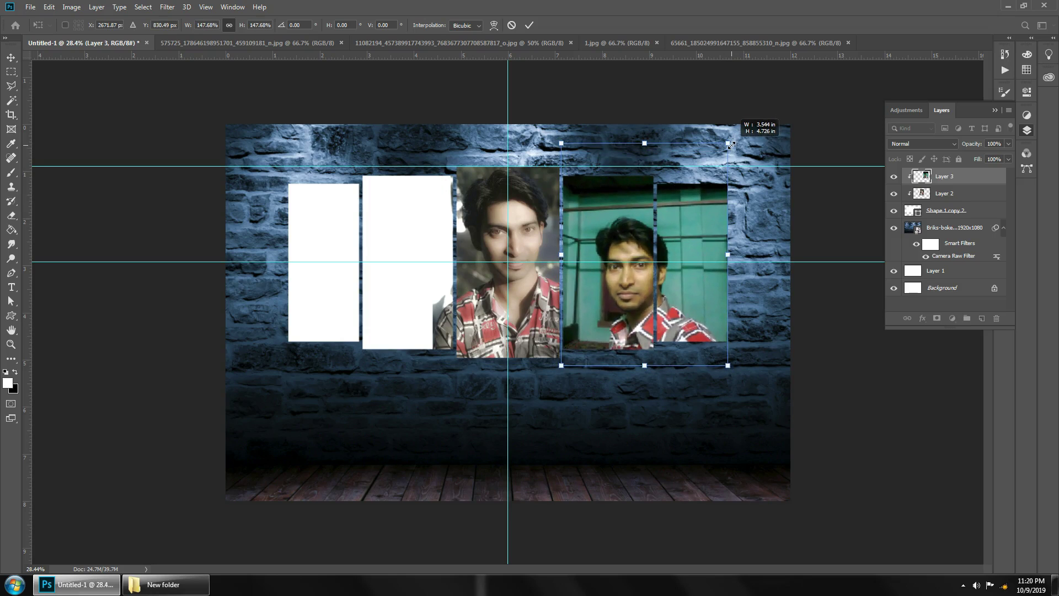
{"action": "key", "text": "Up"}
{"action": "key", "text": "Up"}
{"action": "key", "text": "Up"}
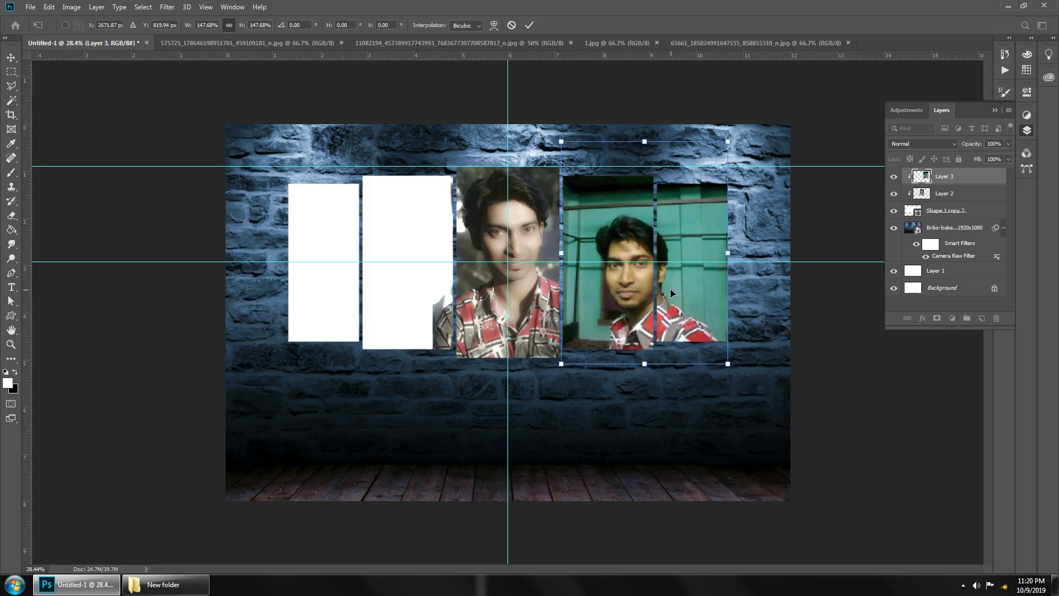
{"action": "key", "text": "Up"}
{"action": "key", "text": "Up"}
{"action": "key", "text": "Up"}
{"action": "key", "text": "Up"}
{"action": "key", "text": "Up"}
{"action": "key", "text": "Up"}
{"action": "key", "text": "Up"}
{"action": "key", "text": "Up"}
{"action": "key", "text": "Up"}
{"action": "key", "text": "Up"}
{"action": "key", "text": "Up"}
{"action": "key", "text": "Up"}
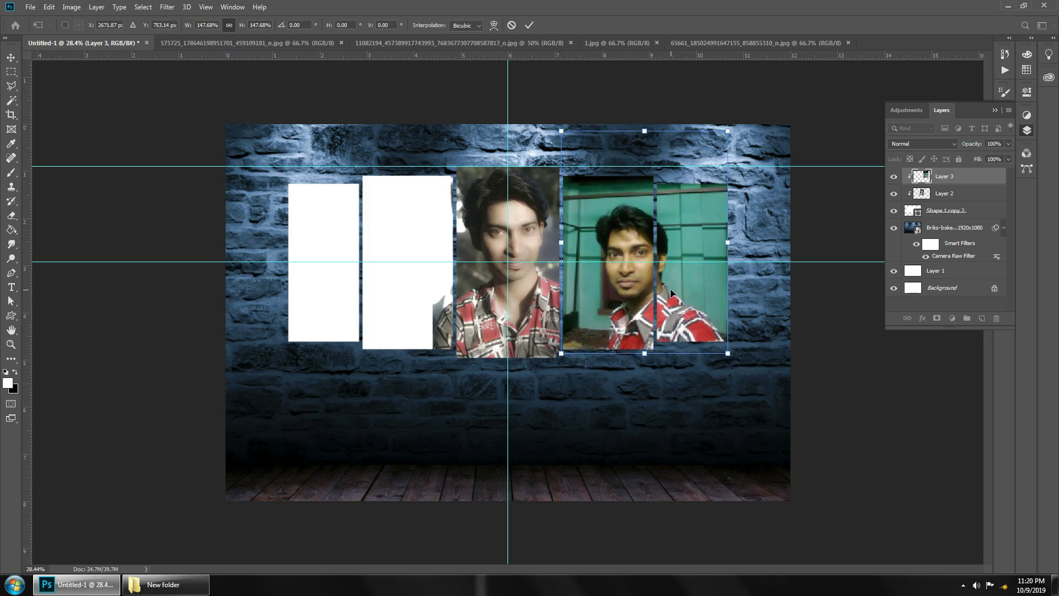
{"action": "key", "text": "Return"}
Bring the light-blue-shirt portrait into the mockup as Layer 4, clipped to the panels.
{"action": "left_click", "coordinate": [840, 410]}
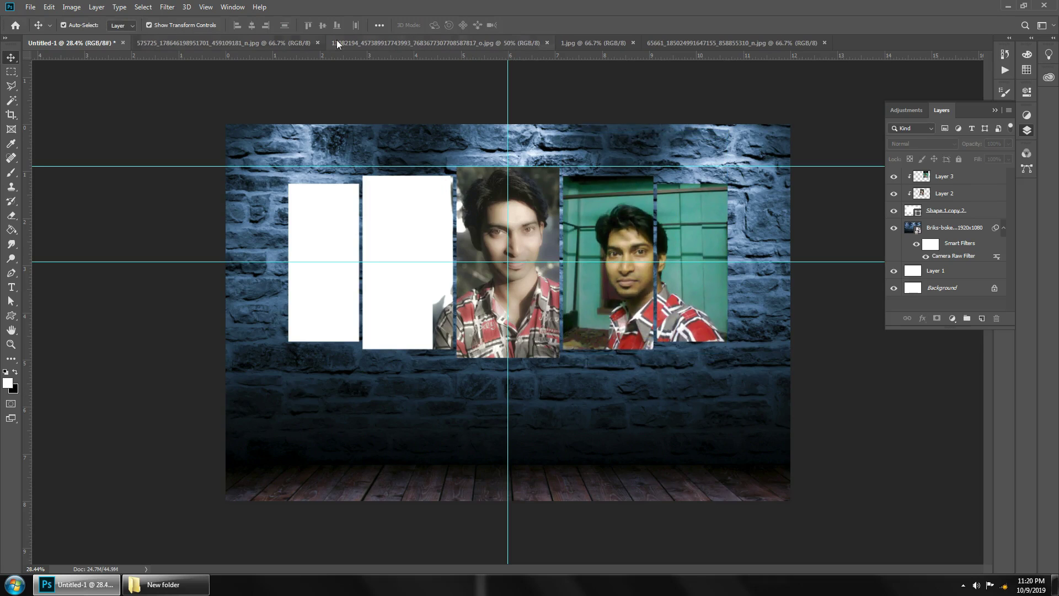
{"action": "left_click", "coordinate": [281, 42]}
{"action": "mouse_move", "coordinate": [506, 244]}
{"action": "left_mouse_down"}
{"action": "mouse_move", "coordinate": [72, 42]}
{"action": "mouse_move", "coordinate": [397, 246]}
{"action": "left_mouse_up"}
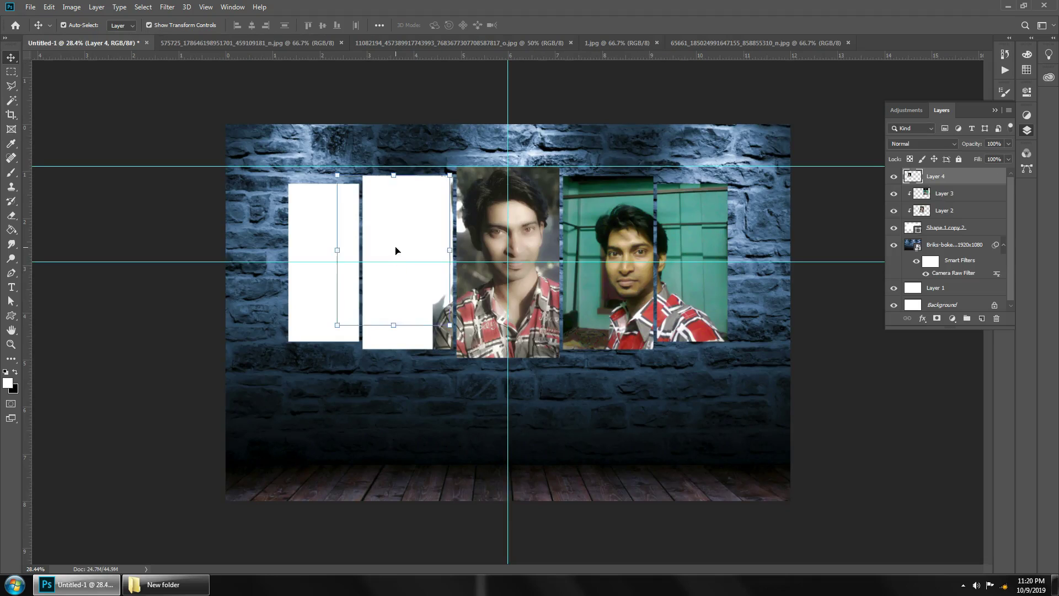
{"action": "left_click", "coordinate": [909, 184], "text": "alt"}
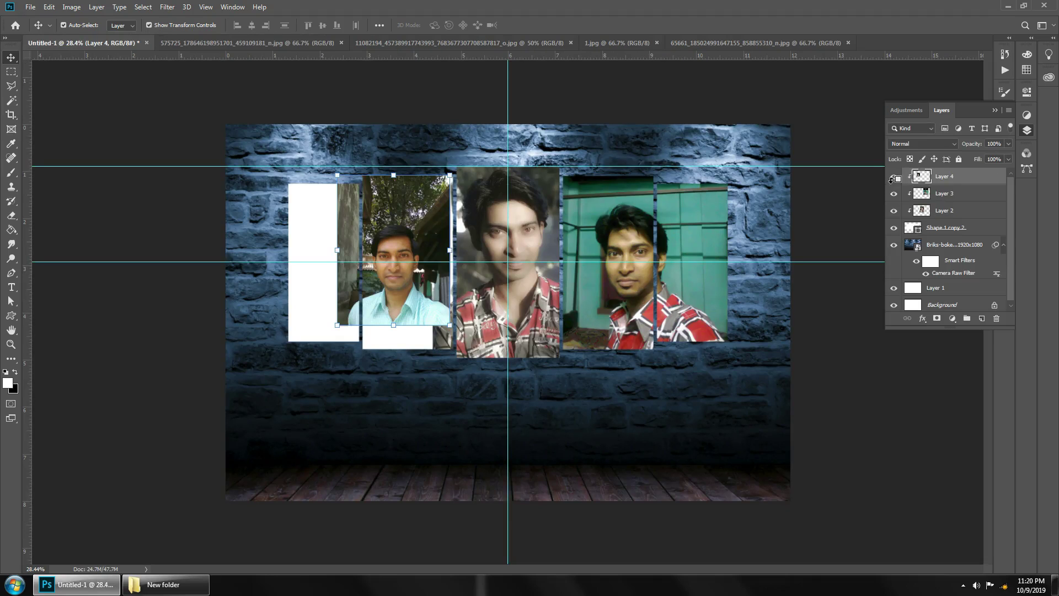
{"action": "left_click_drag", "start_coordinate": [393, 239], "coordinate": [375, 247]}
Scale Layer 4 to about 155.42%, raise it into line with the other photos, and commit.
{"action": "key", "text": "ctrl+t"}
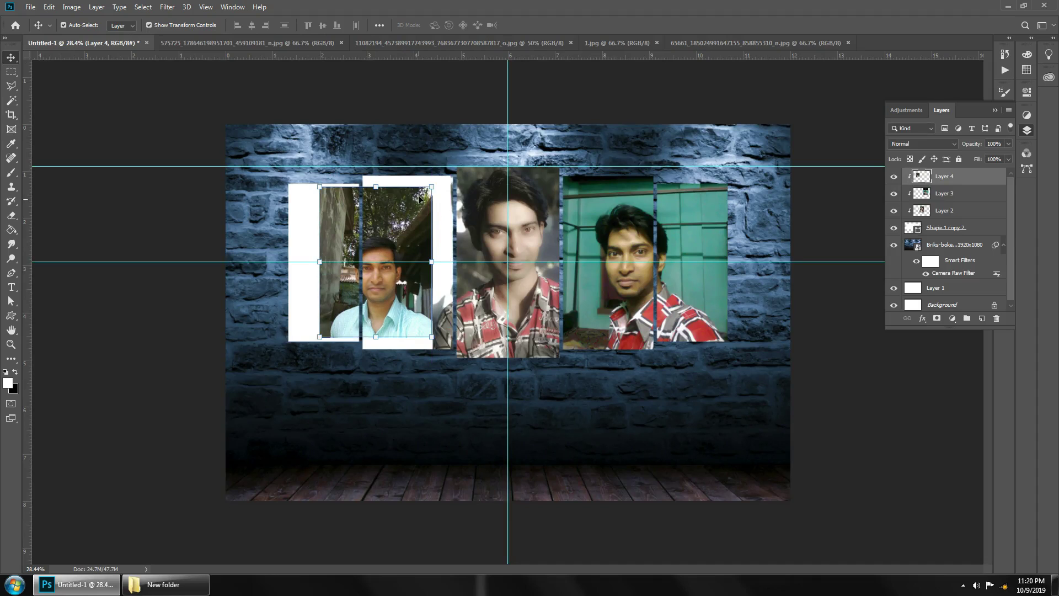
{"action": "left_click_drag", "start_coordinate": [433, 186], "coordinate": [461, 165]}
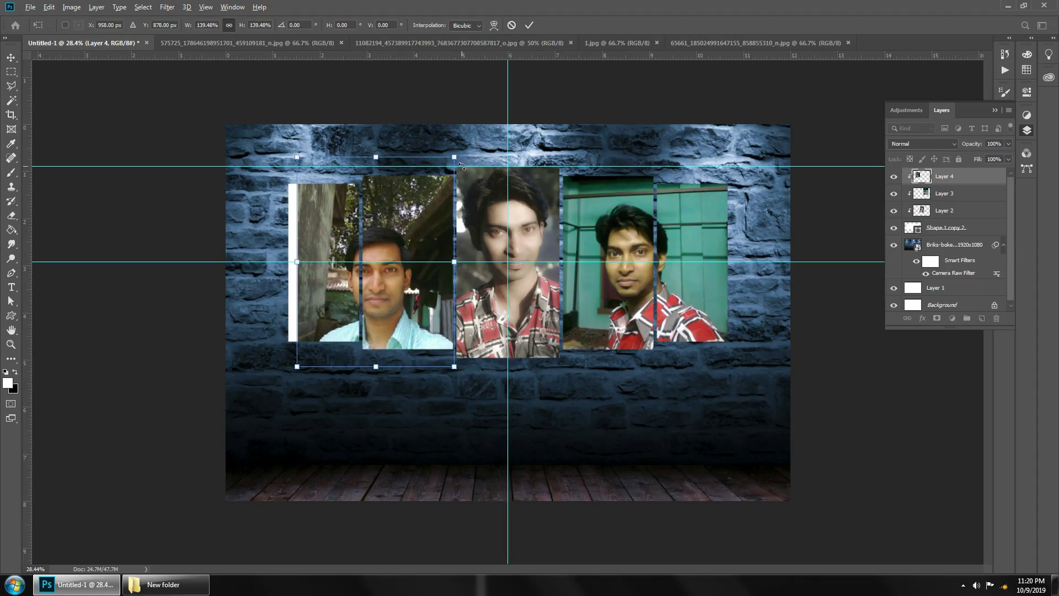
{"action": "left_click_drag", "start_coordinate": [401, 228], "coordinate": [393, 227]}
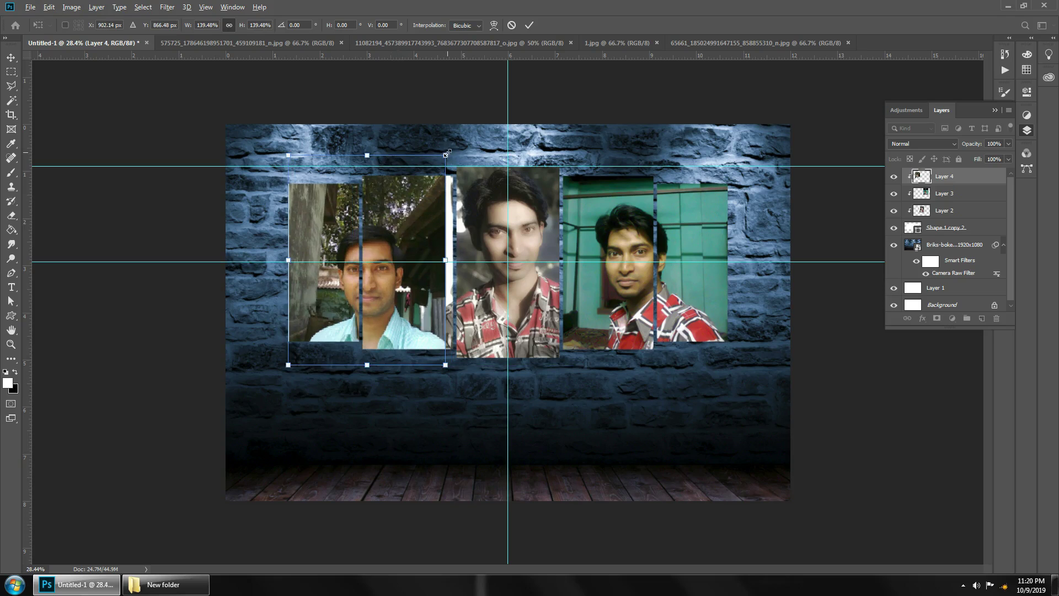
{"action": "left_click_drag", "start_coordinate": [446, 155], "coordinate": [462, 145]}
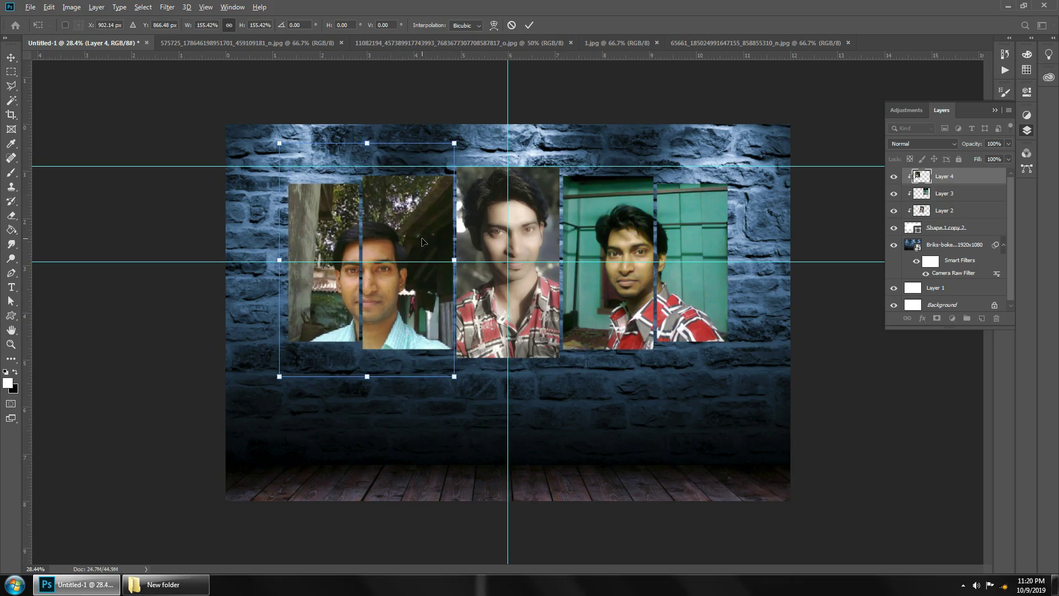
{"action": "left_click_drag", "start_coordinate": [424, 239], "coordinate": [423, 221]}
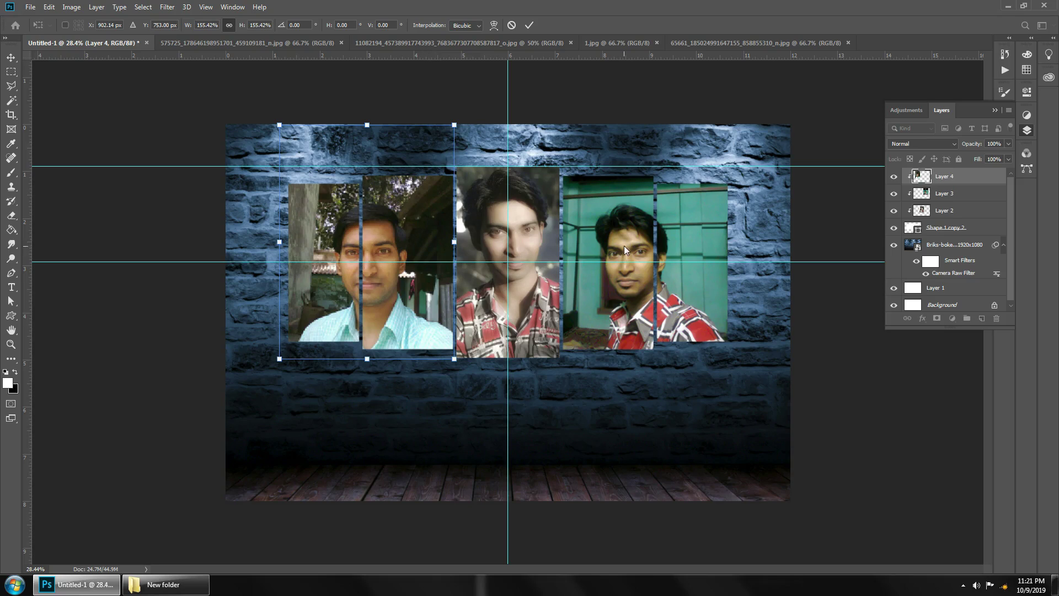
{"action": "left_click", "coordinate": [529, 24]}
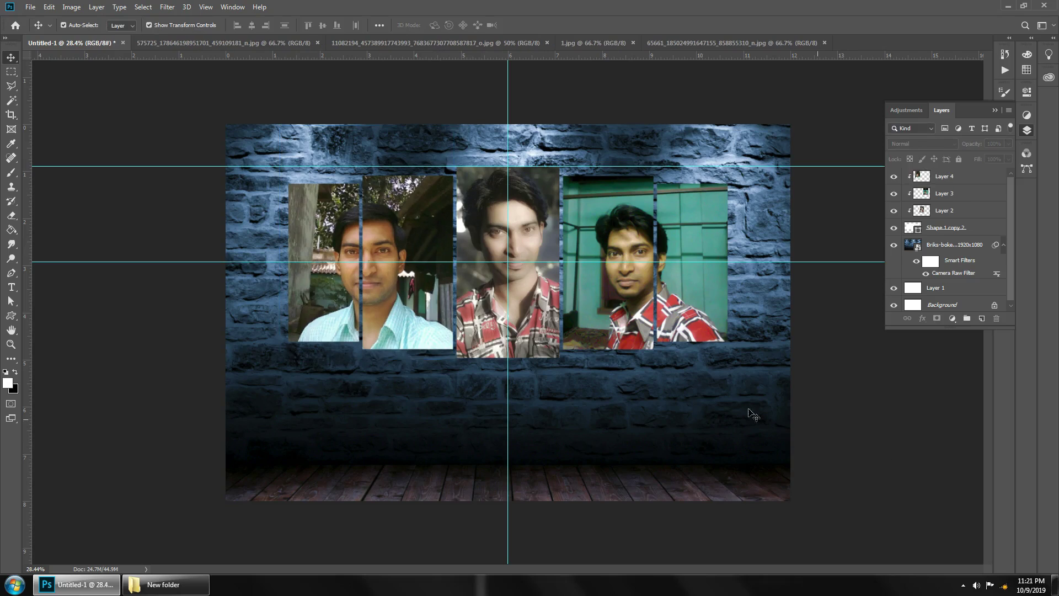
Nudge the Layer 4 portrait slightly left into position.
{"action": "scroll", "coordinate": [555, 400], "scroll_direction": "down", "scroll_amount": 1}
{"action": "scroll", "coordinate": [714, 389], "scroll_direction": "up", "scroll_amount": 2}
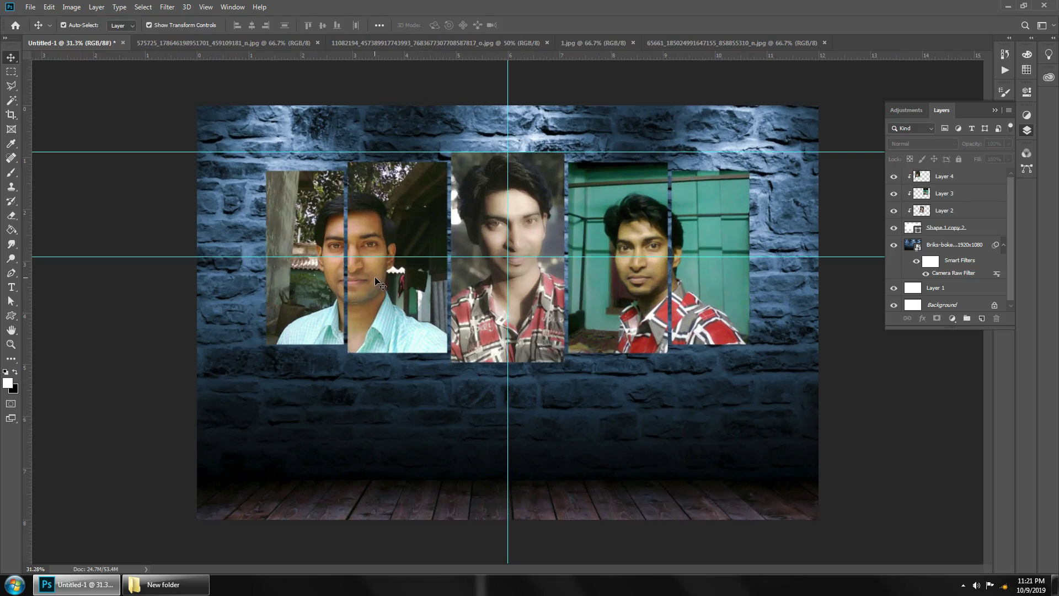
{"action": "mouse_move", "coordinate": [399, 290]}
{"action": "left_mouse_down"}
{"action": "mouse_move", "coordinate": [373, 292]}
{"action": "mouse_move", "coordinate": [389, 291]}
{"action": "left_mouse_up"}
{"action": "left_click", "coordinate": [893, 437]}
{"action": "key", "text": "ctrl+minus"}
{"action": "key", "text": "ctrl+plus"}
{"action": "key", "text": "ctrl+plus"}
{"action": "key", "text": "ctrl+minus"}
{"action": "key", "text": "ctrl+plus"}
{"action": "key", "text": "ctrl+minus"}
{"action": "key", "text": "ctrl+minus"}
{"action": "key", "text": "ctrl+plus"}
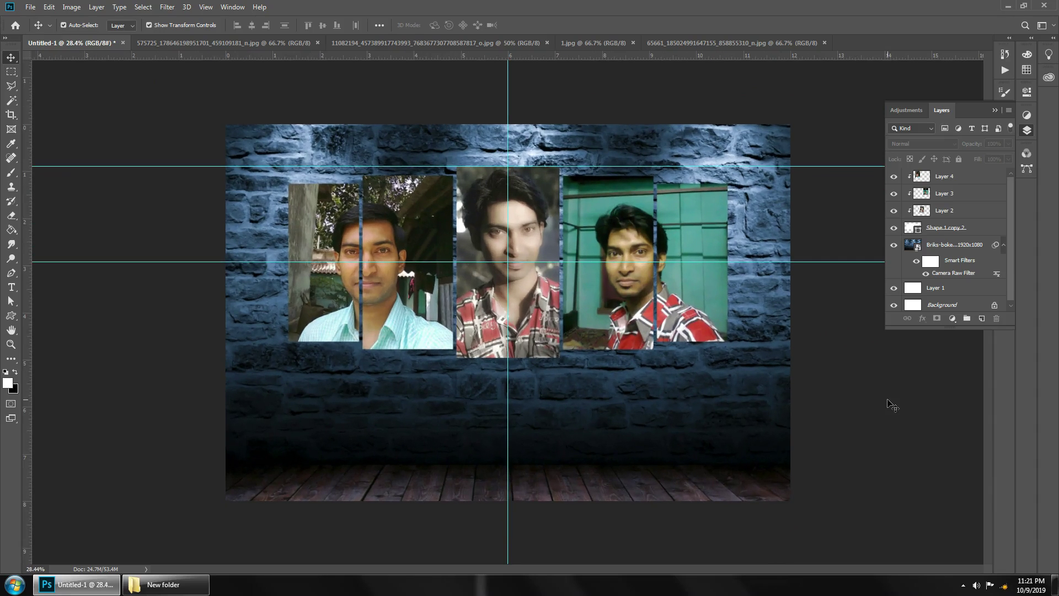
{"action": "scroll", "coordinate": [775, 378], "scroll_direction": "down", "scroll_amount": 2}
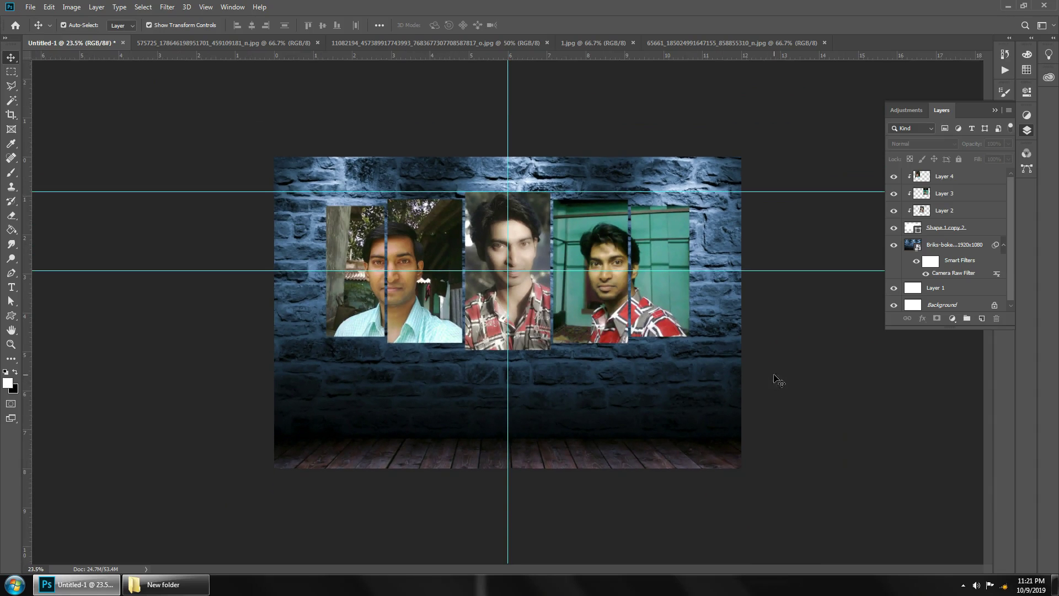
Close the four source photo tabs, including 1.jpg, leaving only Untitled-1 open.
{"action": "left_click", "coordinate": [317, 42]}
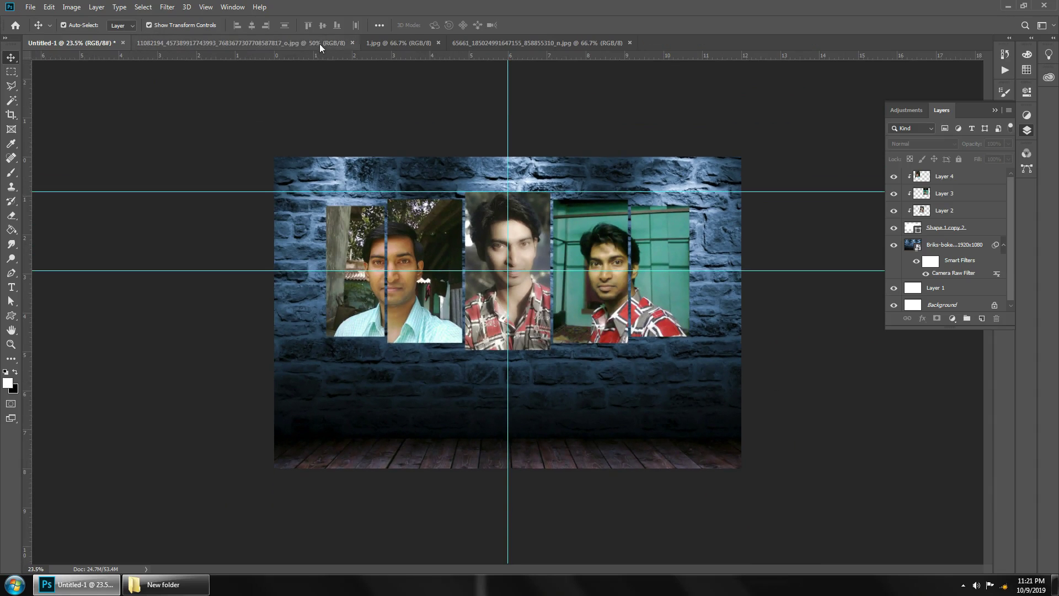
{"action": "left_click", "coordinate": [353, 43]}
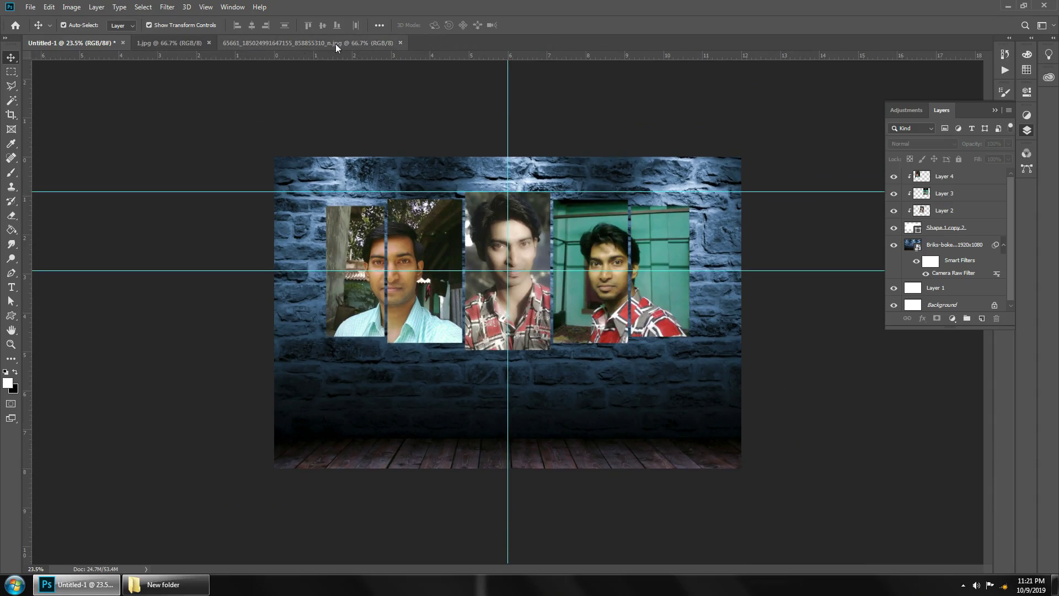
{"action": "left_click", "coordinate": [209, 43]}
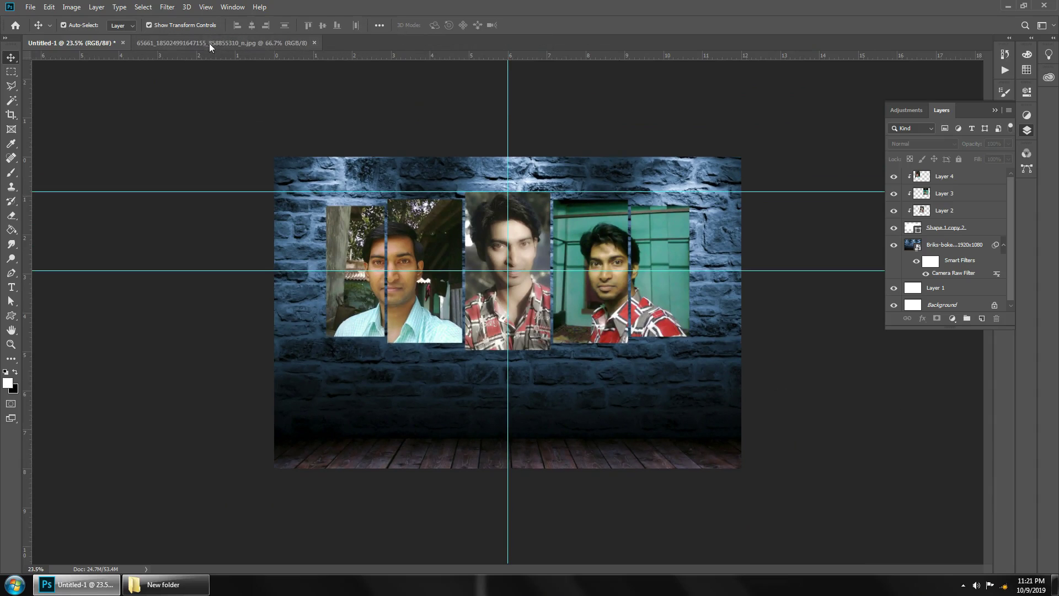
{"action": "left_click", "coordinate": [315, 43]}
{"action": "scroll", "coordinate": [813, 379], "scroll_direction": "down", "scroll_amount": 1}
{"action": "scroll", "coordinate": [813, 379], "scroll_direction": "up", "scroll_amount": 2}
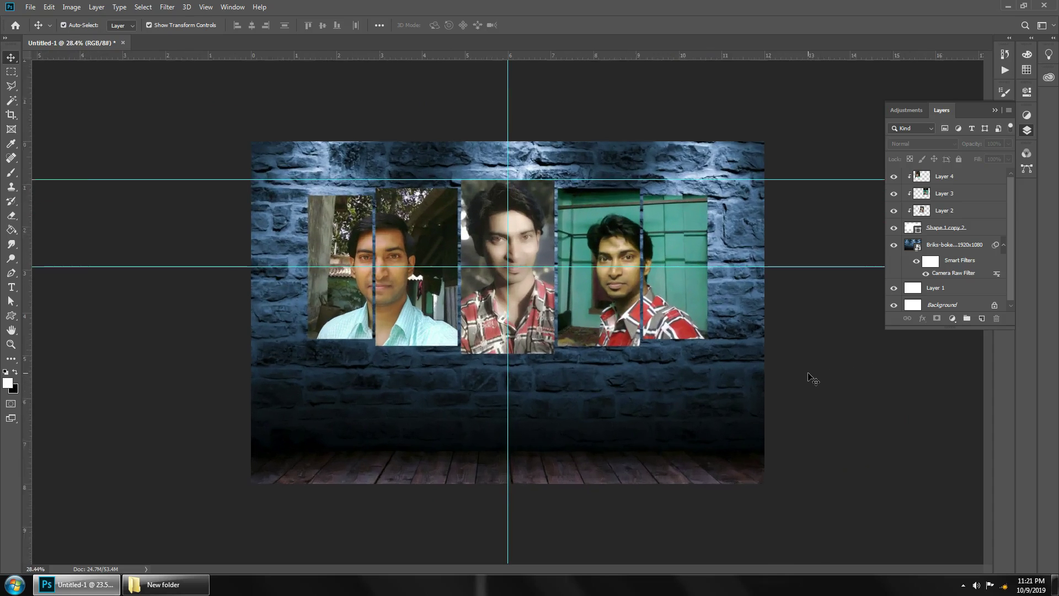
{"action": "scroll", "coordinate": [813, 379], "scroll_direction": "up", "scroll_amount": 1}
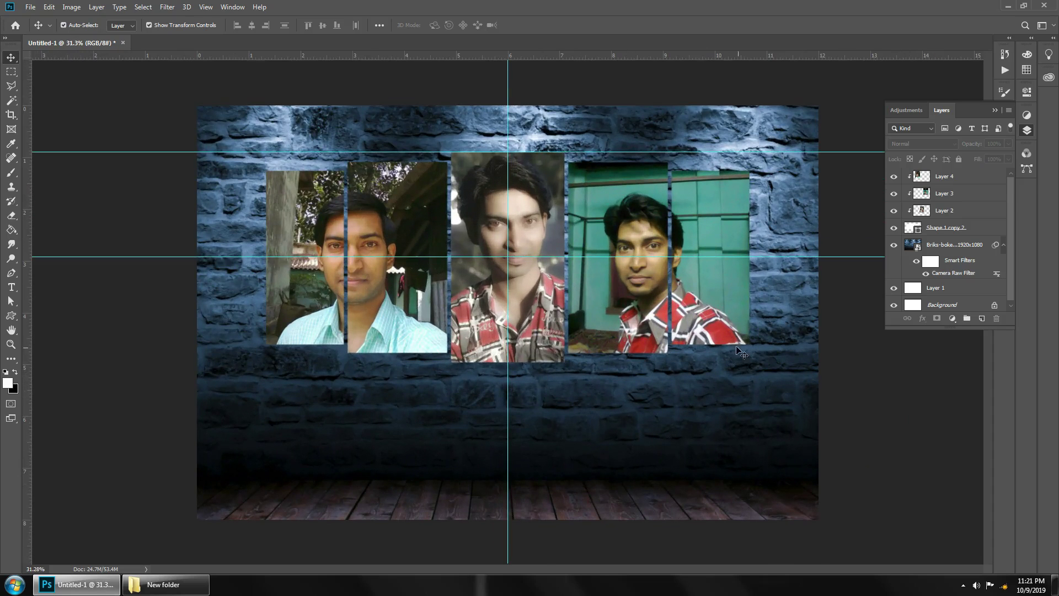
{"action": "left_click", "coordinate": [982, 231]}
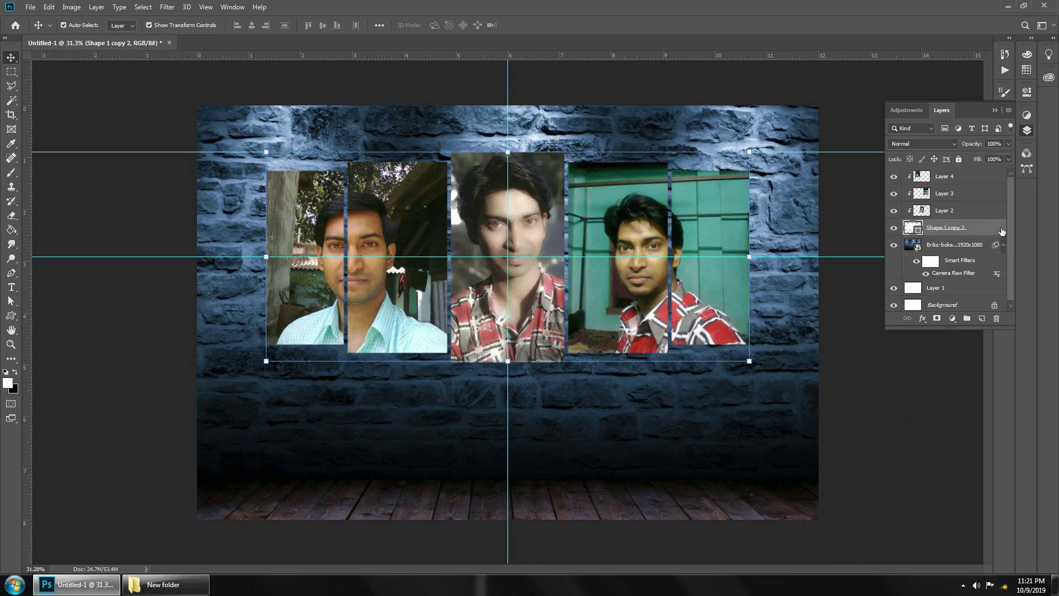
Add a white Outer Glow of about 2 px to the Shape 1 copy 2 panel layer.
{"action": "double_click", "coordinate": [1001, 230]}
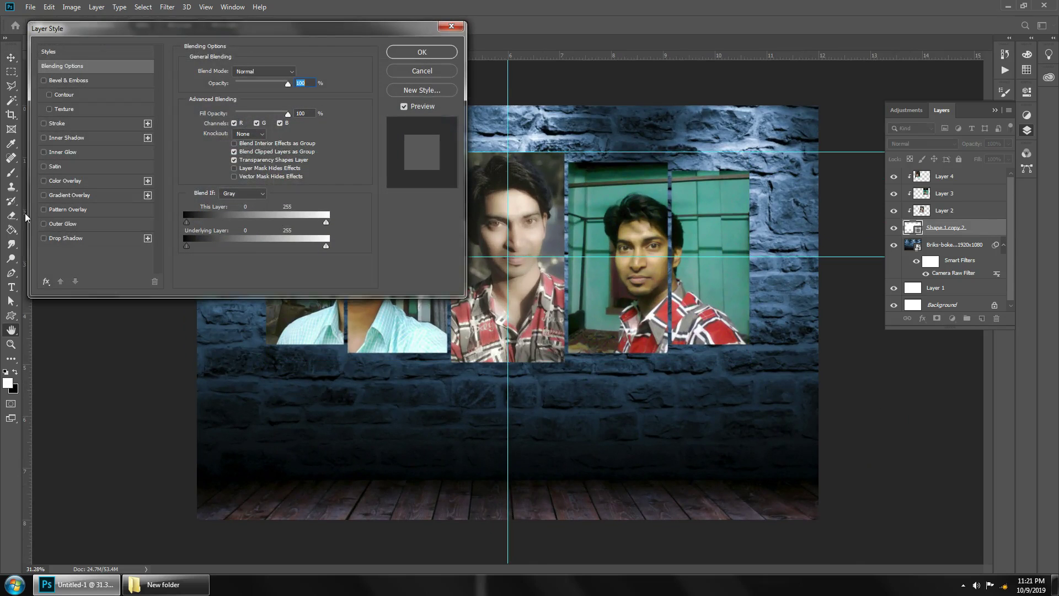
{"action": "left_click", "coordinate": [61, 224]}
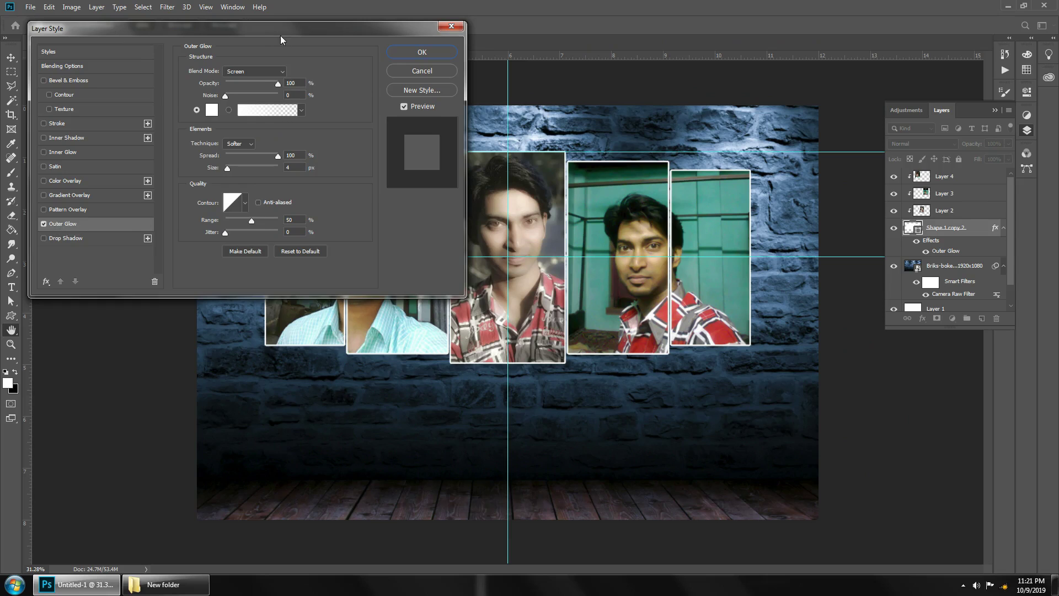
{"action": "mouse_move", "coordinate": [280, 31]}
{"action": "left_mouse_down"}
{"action": "mouse_move", "coordinate": [232, 81]}
{"action": "mouse_move", "coordinate": [260, 29]}
{"action": "left_mouse_up"}
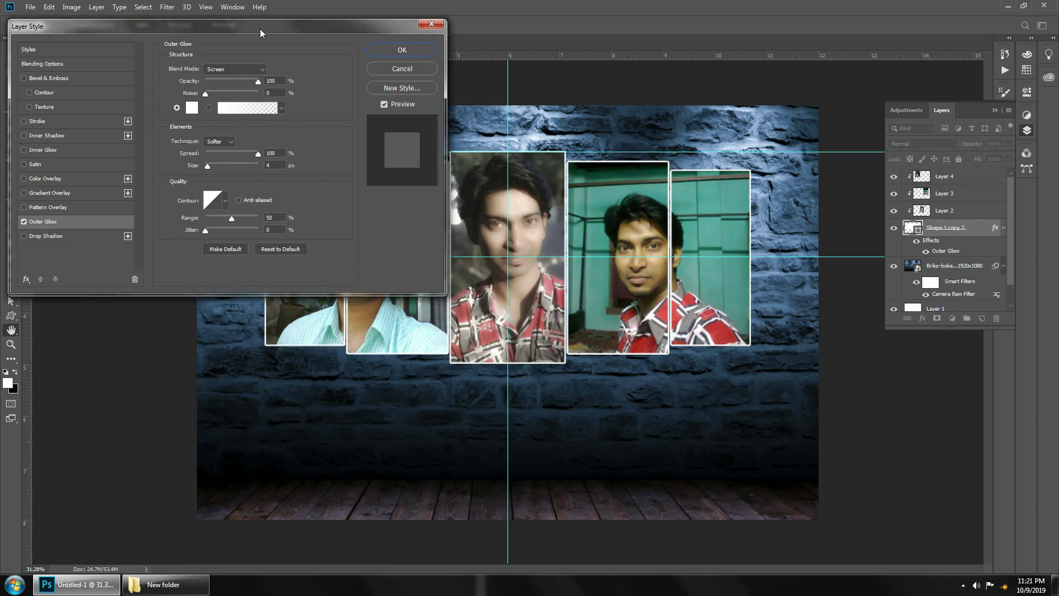
{"action": "left_click", "coordinate": [270, 165]}
{"action": "type", "text": "2"}
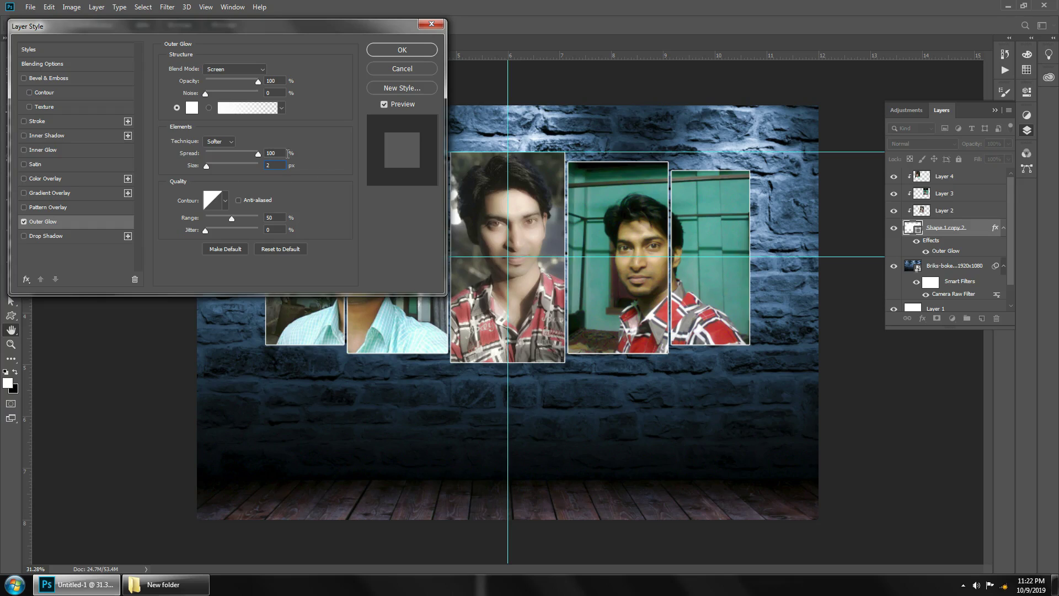
{"action": "type", "text": "3"}
Add a Drop Shadow to the panels at a 90° angle with 151 px distance.
{"action": "left_click", "coordinate": [54, 233]}
{"action": "mouse_move", "coordinate": [342, 26]}
{"action": "left_mouse_down"}
{"action": "mouse_move", "coordinate": [453, 230]}
{"action": "mouse_move", "coordinate": [849, 377]}
{"action": "mouse_move", "coordinate": [830, 385]}
{"action": "left_mouse_up"}
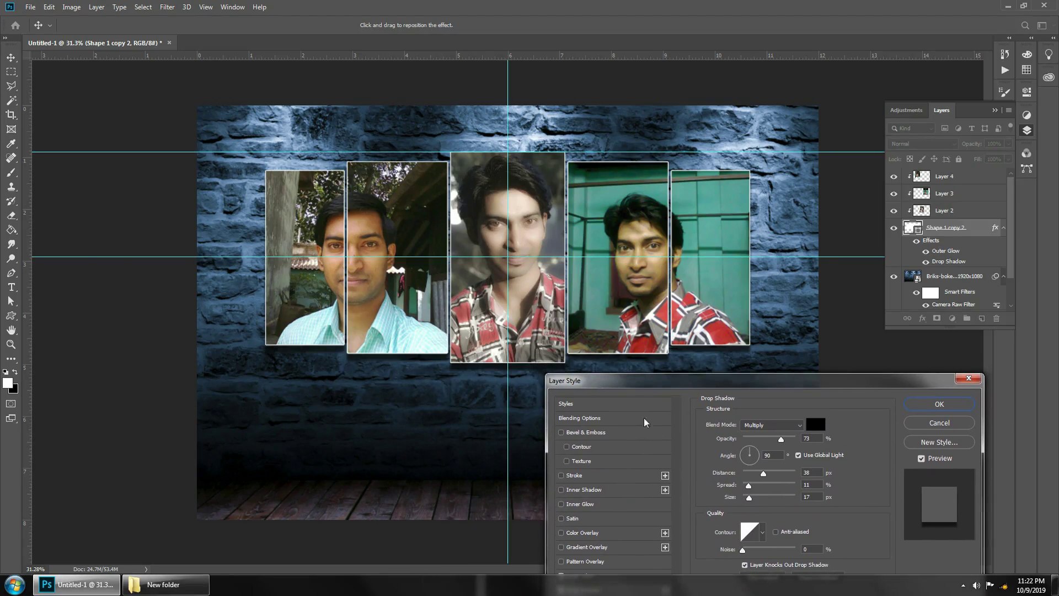
{"action": "left_click", "coordinate": [755, 453]}
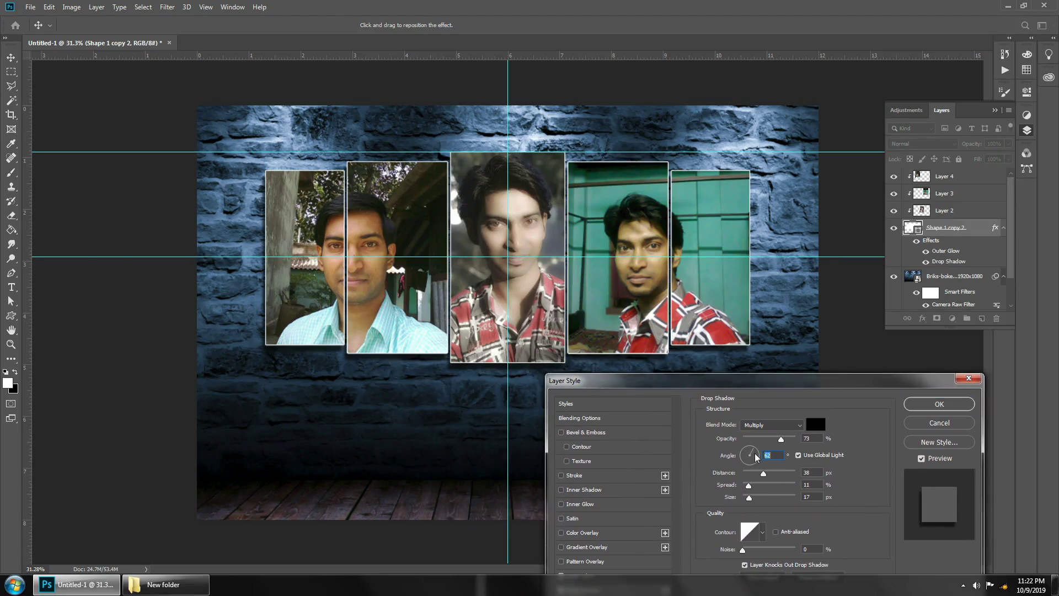
{"action": "type", "text": "45"}
{"action": "left_click_drag", "start_coordinate": [780, 439], "coordinate": [793, 439]}
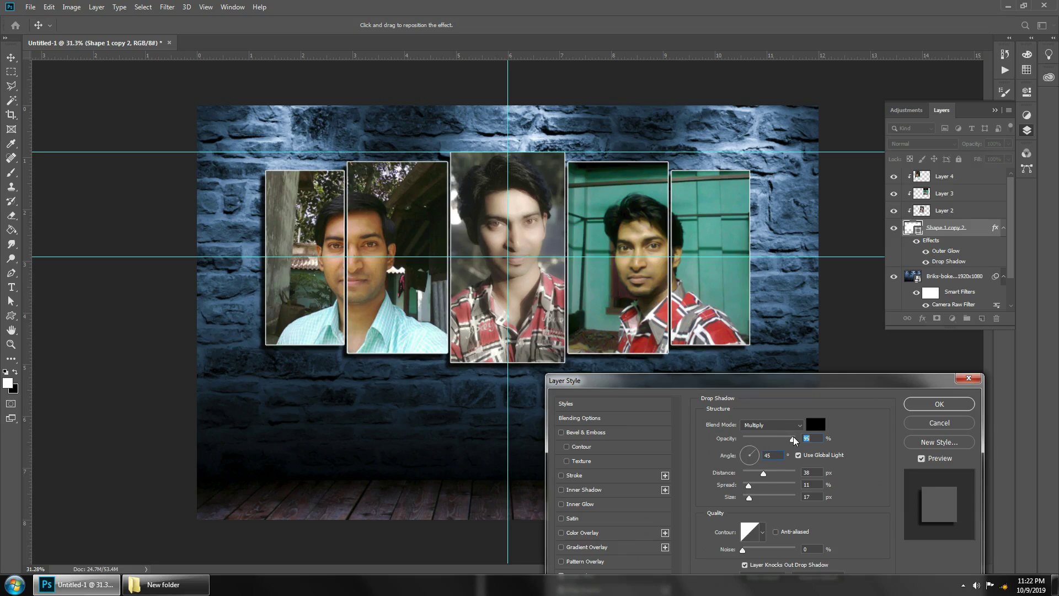
{"action": "left_click_drag", "start_coordinate": [763, 474], "coordinate": [789, 481]}
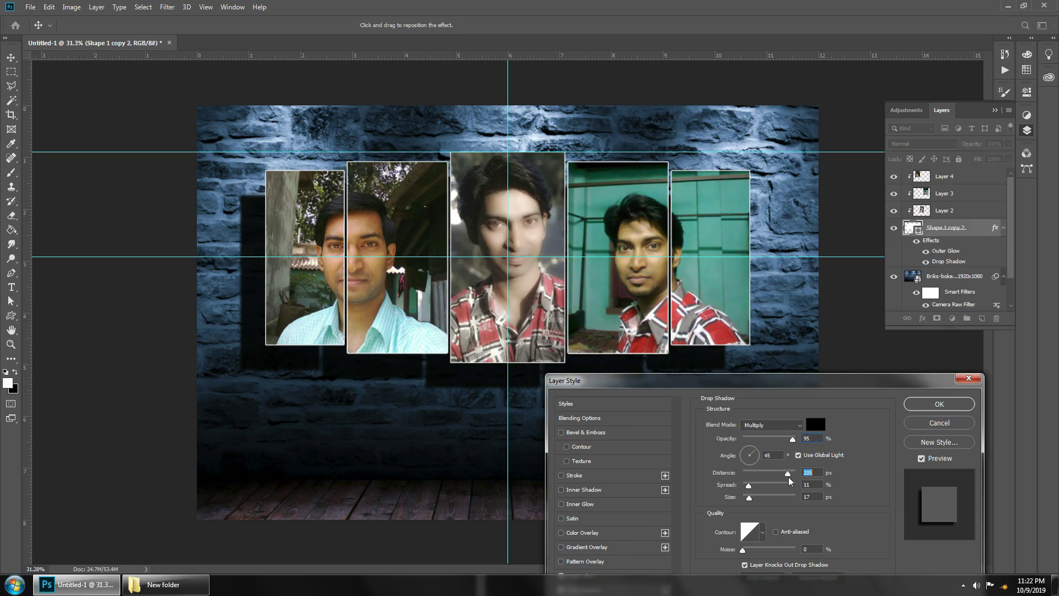
{"action": "mouse_move", "coordinate": [790, 481]}
{"action": "left_mouse_down"}
{"action": "mouse_move", "coordinate": [744, 498]}
{"action": "mouse_move", "coordinate": [756, 500]}
{"action": "left_mouse_up"}
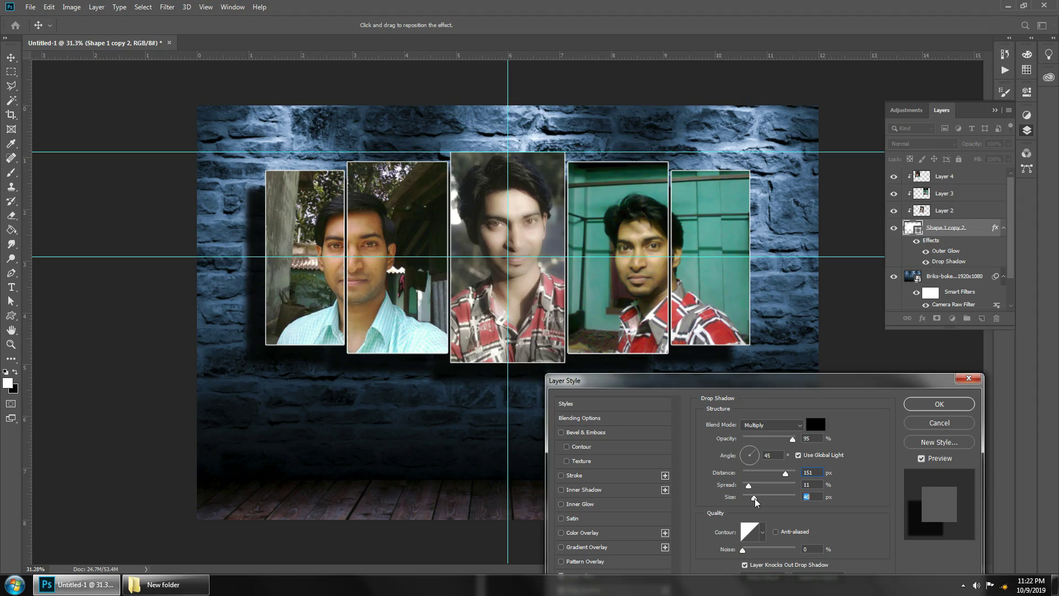
{"action": "left_click", "coordinate": [750, 454]}
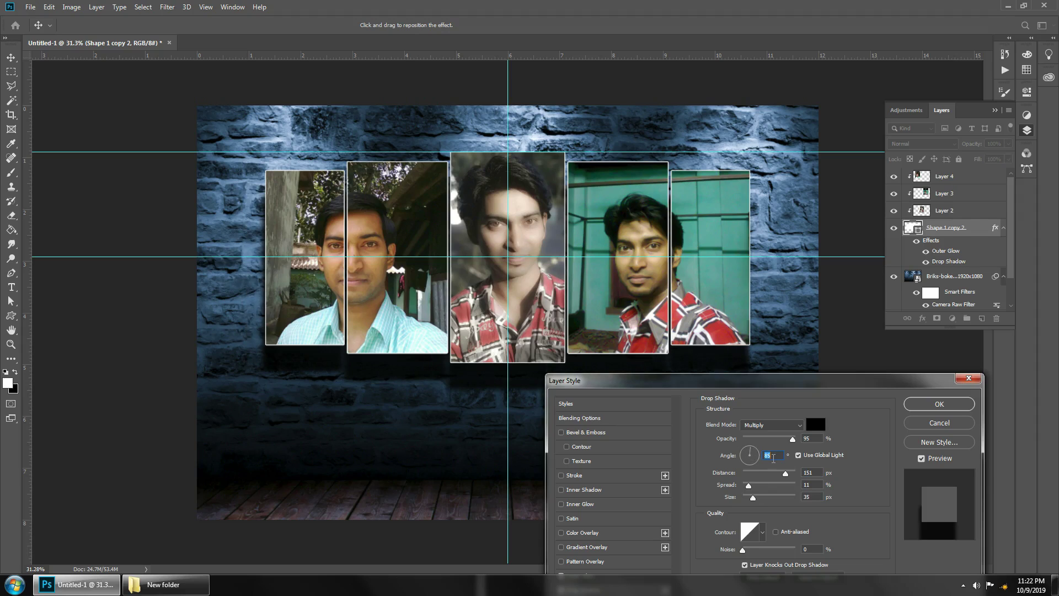
{"action": "type", "text": "90"}
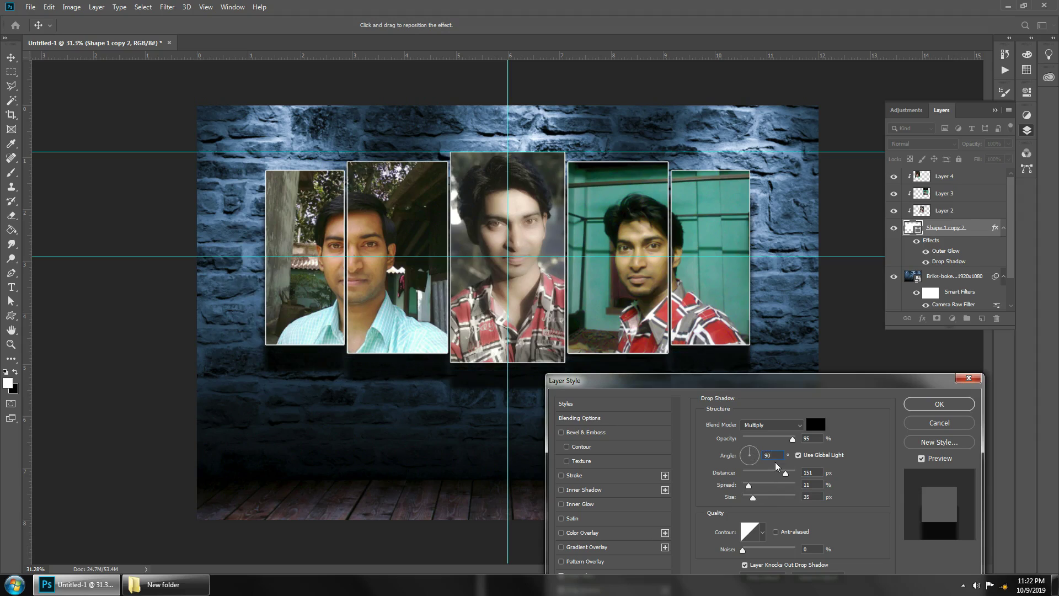
{"action": "key", "text": "Return"}
Soften the shadow to about 38 px size, 0 spread and 86% opacity, then apply the styles.
{"action": "mouse_move", "coordinate": [753, 499]}
{"action": "left_mouse_down"}
{"action": "mouse_move", "coordinate": [763, 499]}
{"action": "mouse_move", "coordinate": [750, 498]}
{"action": "left_mouse_up"}
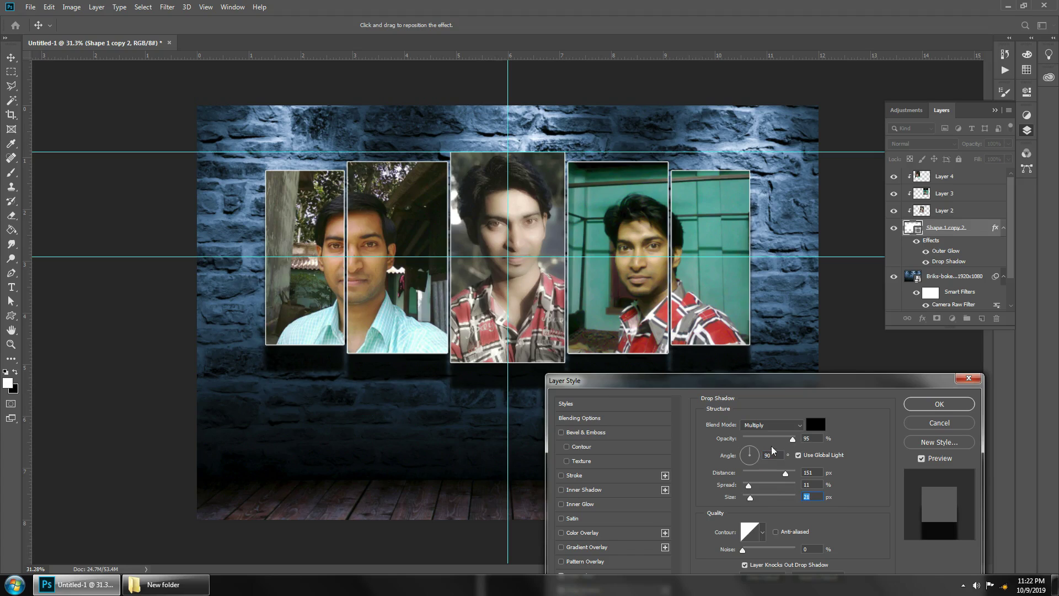
{"action": "left_click_drag", "start_coordinate": [793, 438], "coordinate": [784, 438]}
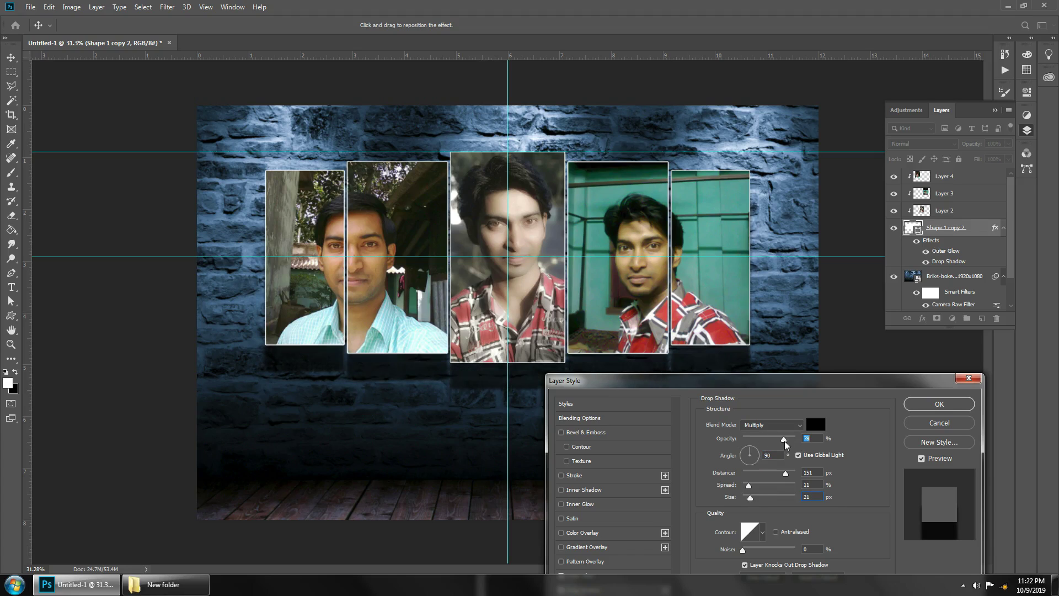
{"action": "left_click_drag", "start_coordinate": [749, 485], "coordinate": [729, 489]}
{"action": "mouse_move", "coordinate": [750, 497]}
{"action": "left_mouse_down"}
{"action": "mouse_move", "coordinate": [762, 500]}
{"action": "mouse_move", "coordinate": [748, 504]}
{"action": "left_mouse_up"}
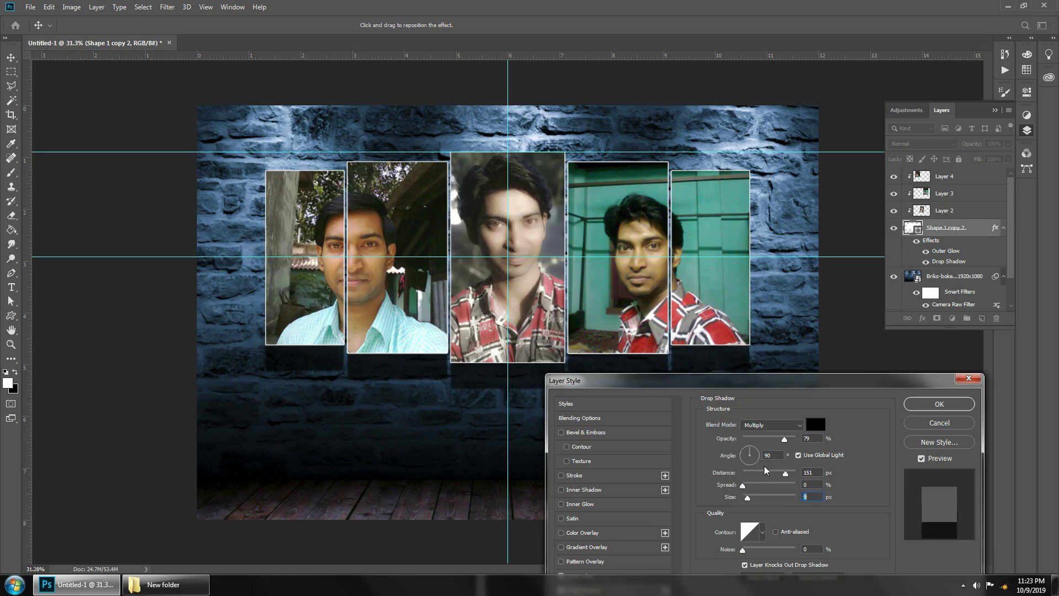
{"action": "left_click_drag", "start_coordinate": [787, 446], "coordinate": [782, 445]}
{"action": "left_click_drag", "start_coordinate": [804, 386], "coordinate": [657, 435]}
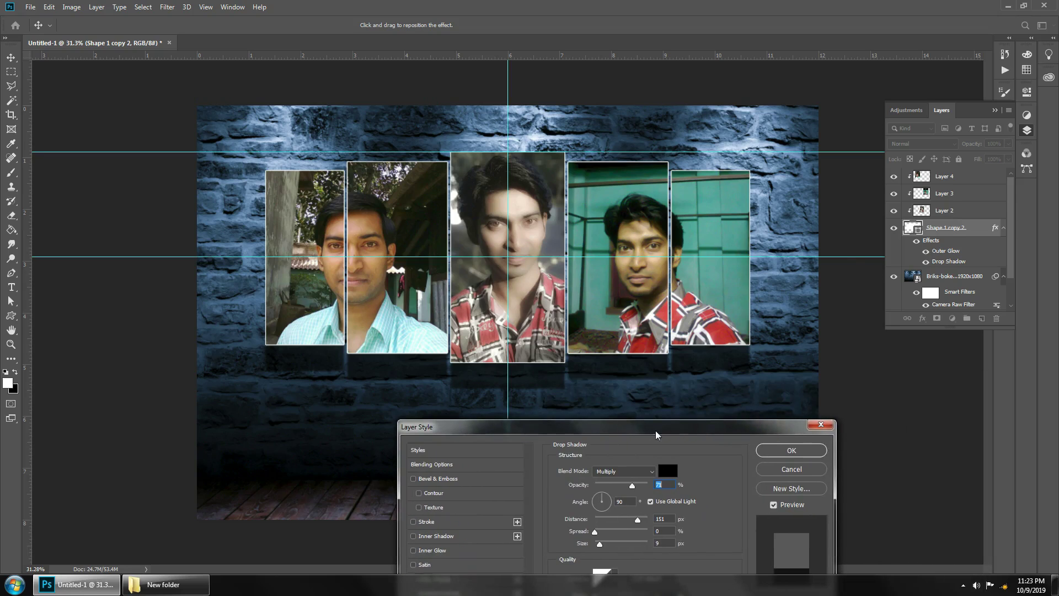
{"action": "left_click_drag", "start_coordinate": [600, 543], "coordinate": [603, 544]}
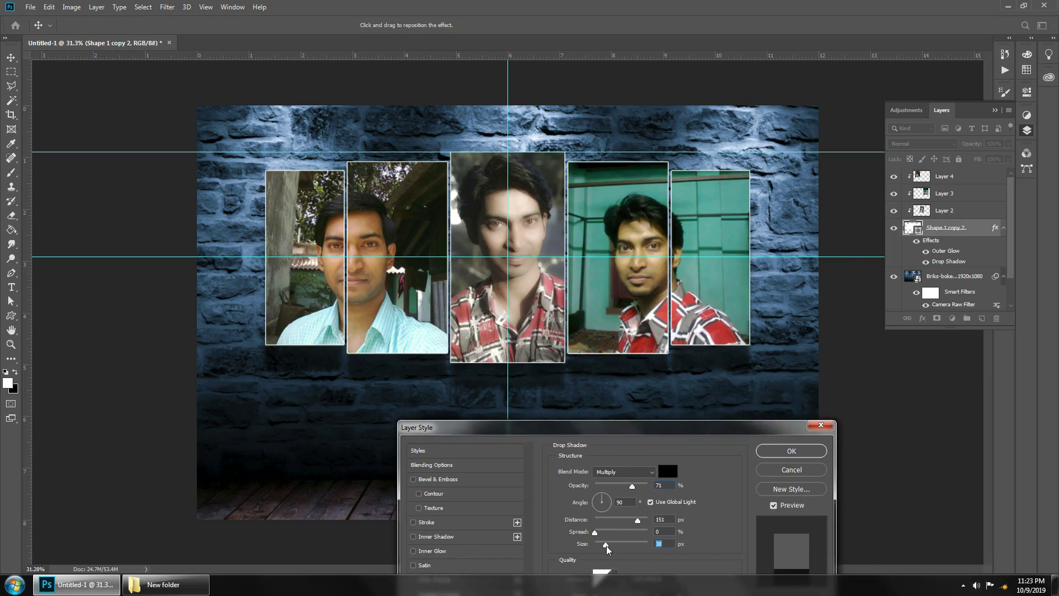
{"action": "left_click_drag", "start_coordinate": [632, 486], "coordinate": [639, 492]}
{"action": "mouse_move", "coordinate": [645, 432]}
{"action": "left_mouse_down"}
{"action": "mouse_move", "coordinate": [847, 445]}
{"action": "mouse_move", "coordinate": [605, 495]}
{"action": "mouse_move", "coordinate": [605, 473]}
{"action": "mouse_move", "coordinate": [668, 456]}
{"action": "mouse_move", "coordinate": [686, 437]}
{"action": "mouse_move", "coordinate": [664, 434]}
{"action": "mouse_move", "coordinate": [637, 409]}
{"action": "mouse_move", "coordinate": [651, 280]}
{"action": "left_mouse_up"}
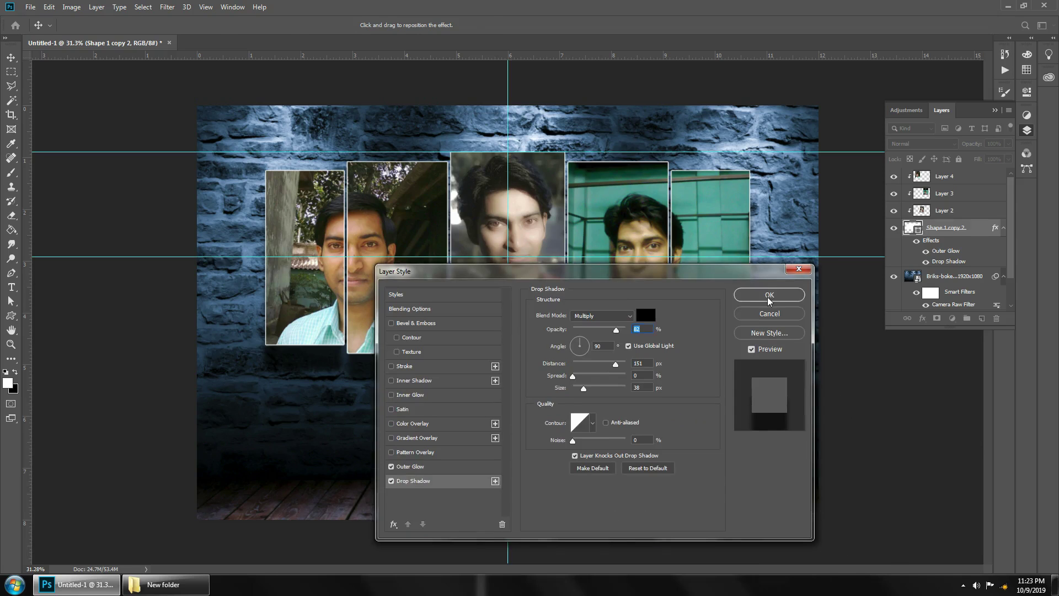
{"action": "left_click", "coordinate": [769, 294]}
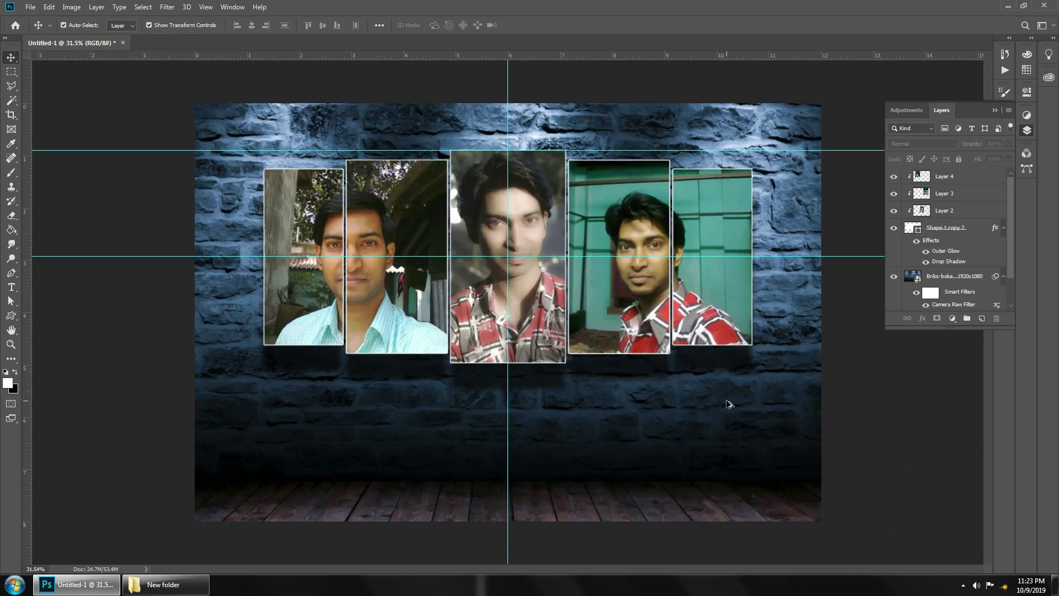
Try a 72 pt text layer below the photos, then discard the empty layer.
{"action": "scroll", "coordinate": [727, 402], "scroll_direction": "down", "scroll_amount": 1}
{"action": "scroll", "coordinate": [727, 403], "scroll_direction": "up", "scroll_amount": 1}
{"action": "scroll", "coordinate": [727, 403], "scroll_direction": "down", "scroll_amount": 2}
{"action": "scroll", "coordinate": [727, 402], "scroll_direction": "up", "scroll_amount": 2}
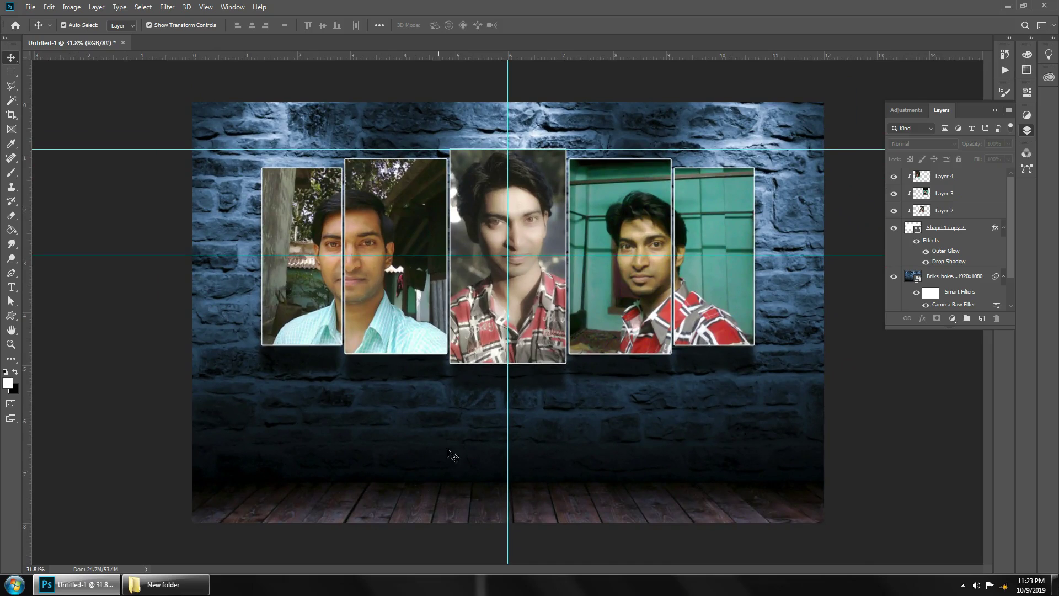
{"action": "left_click", "coordinate": [11, 287]}
{"action": "left_click", "coordinate": [269, 422]}
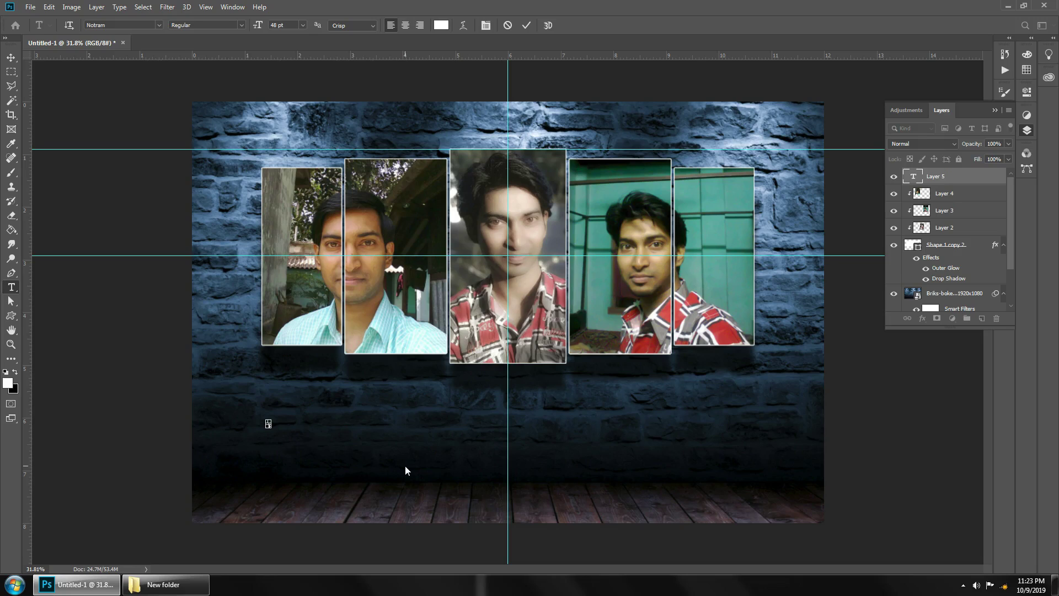
{"action": "left_click", "coordinate": [302, 25]}
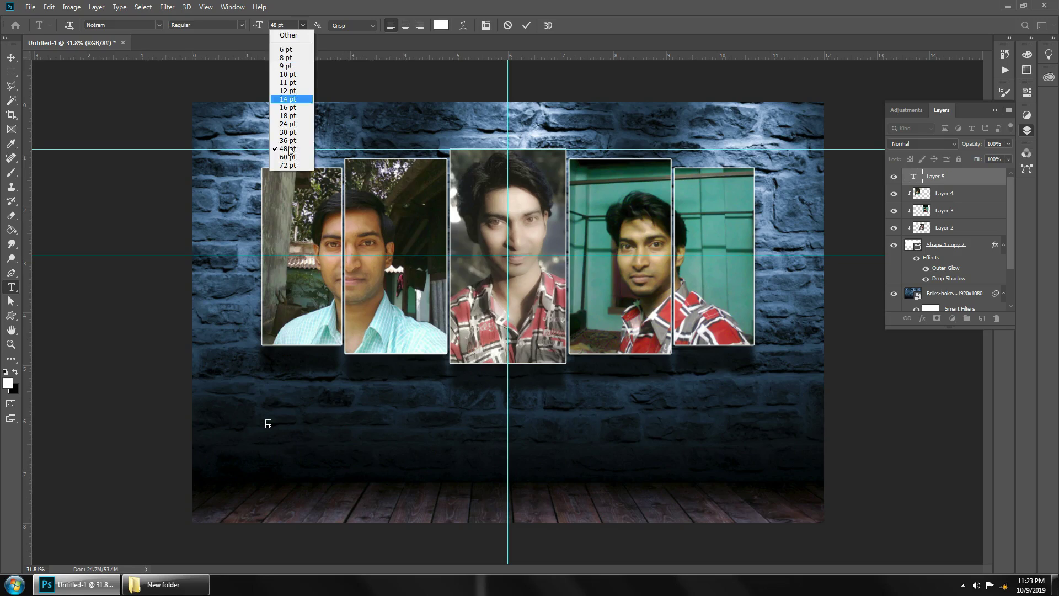
{"action": "left_click", "coordinate": [288, 166]}
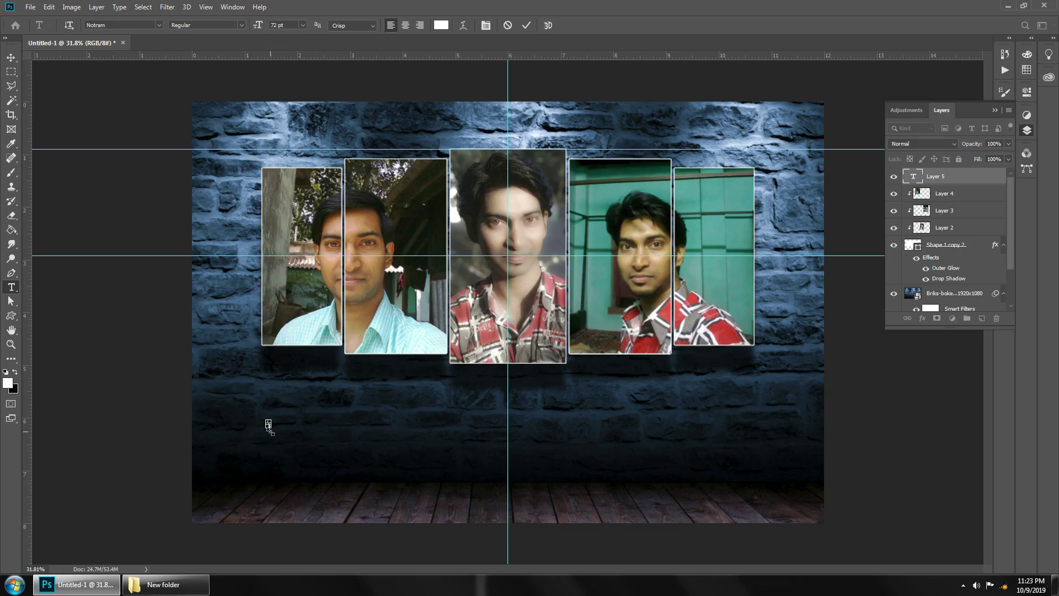
{"action": "left_click", "coordinate": [972, 182]}
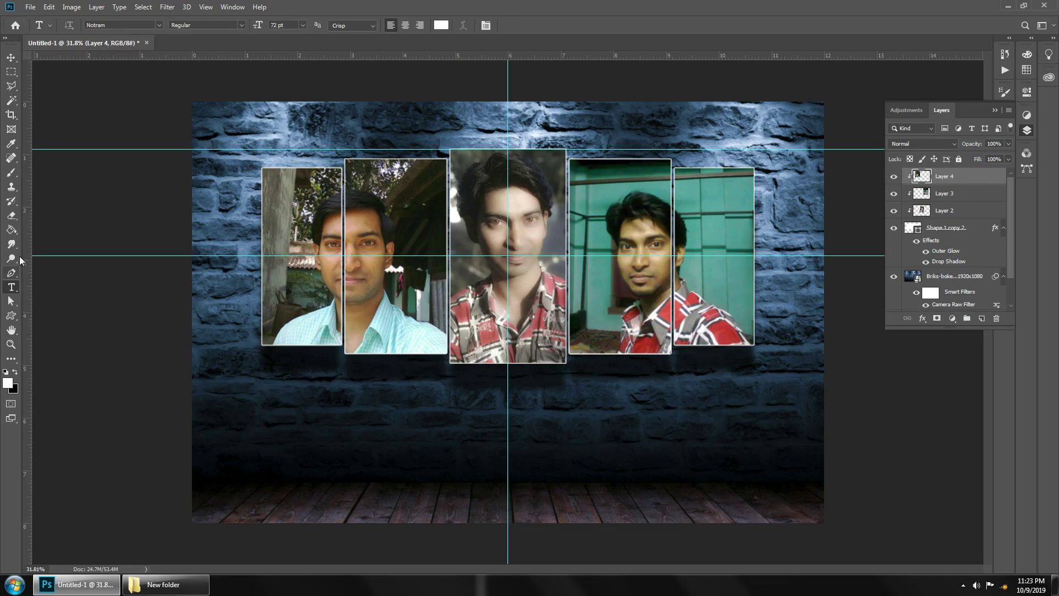
Start a 100 pt title below the portraits reading 'THE ROSE W'.
{"action": "left_click", "coordinate": [292, 25]}
{"action": "type", "text": "100"}
{"action": "left_click", "coordinate": [237, 440]}
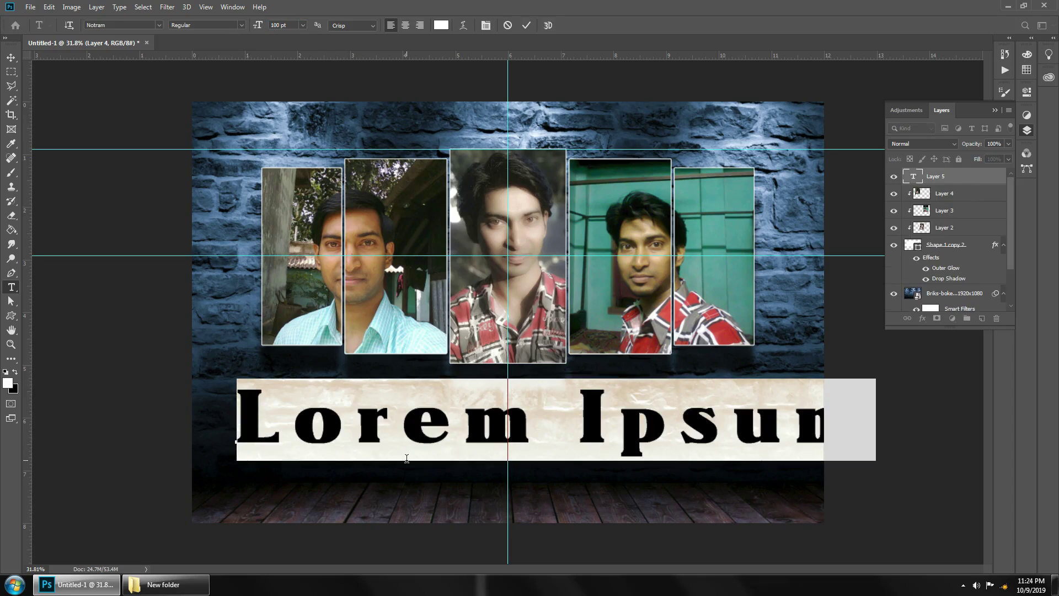
{"action": "type", "text": "THE"}
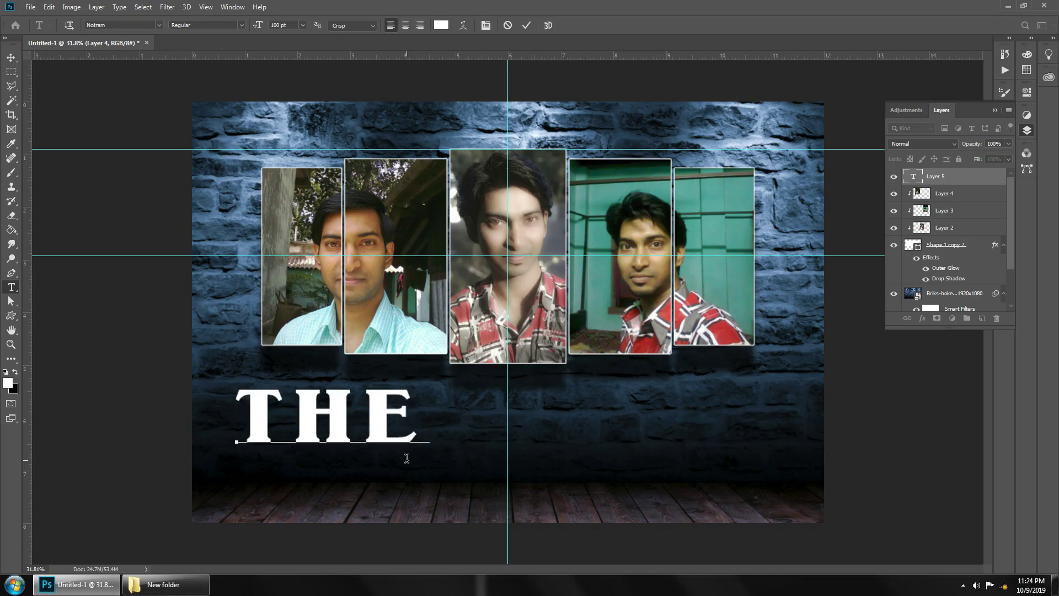
{"action": "type", "text": " ROSE W"}
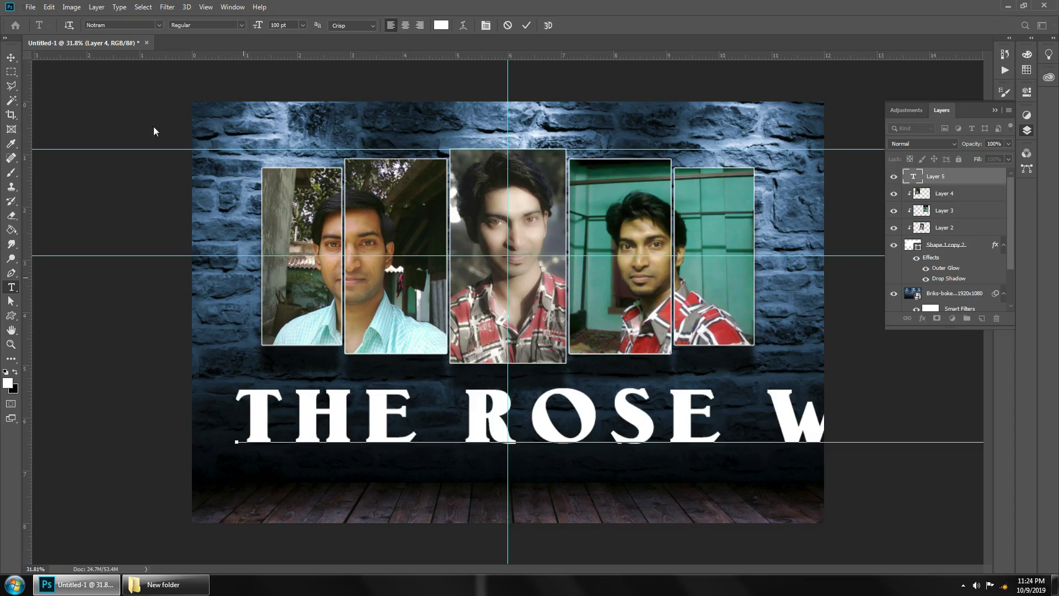
Commit the title text and scale it down to fit the canvas.
{"action": "left_click", "coordinate": [11, 57]}
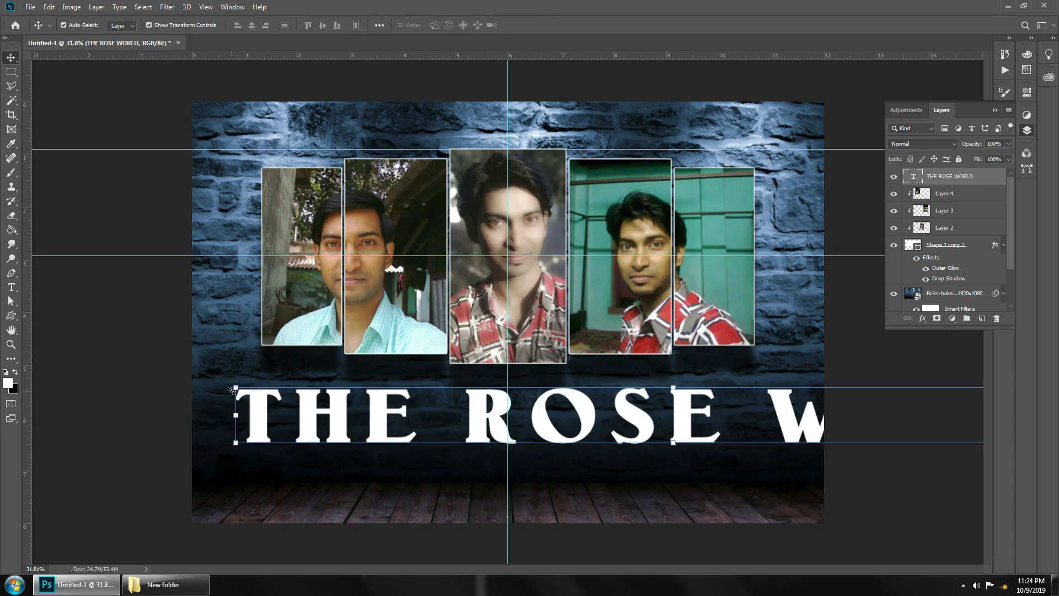
{"action": "mouse_move", "coordinate": [238, 388]}
{"action": "left_mouse_down"}
{"action": "mouse_move", "coordinate": [613, 425]}
{"action": "mouse_move", "coordinate": [298, 431]}
{"action": "left_mouse_up"}
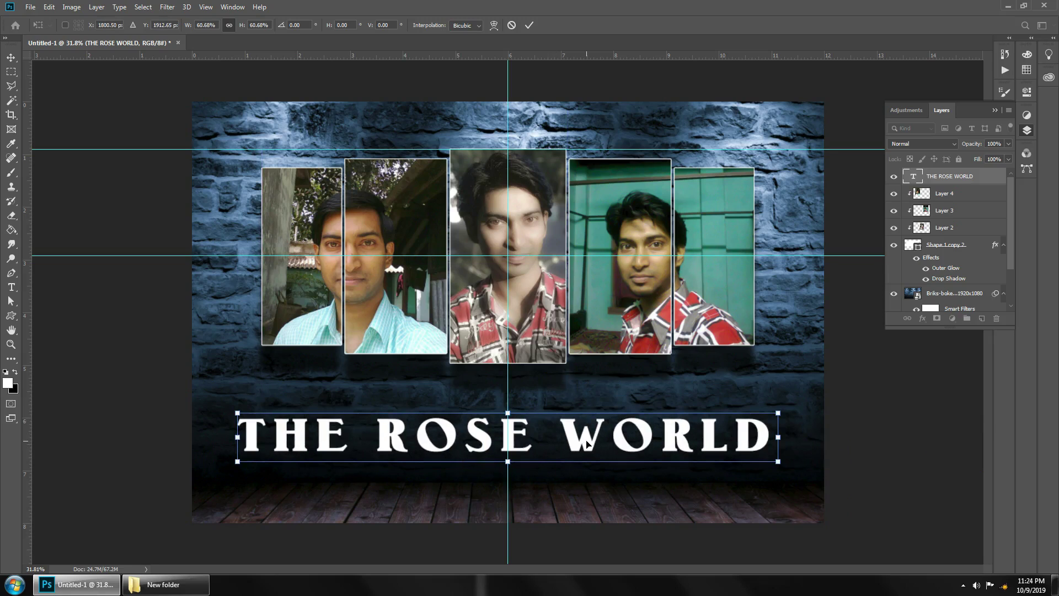
{"action": "left_click_drag", "start_coordinate": [586, 441], "coordinate": [586, 444]}
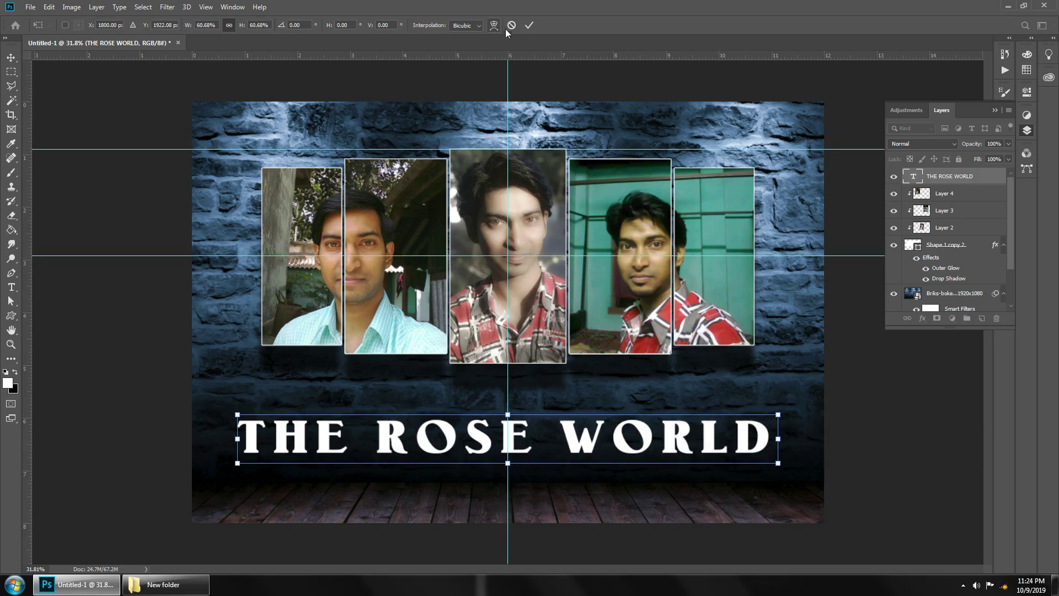
{"action": "left_click", "coordinate": [529, 25]}
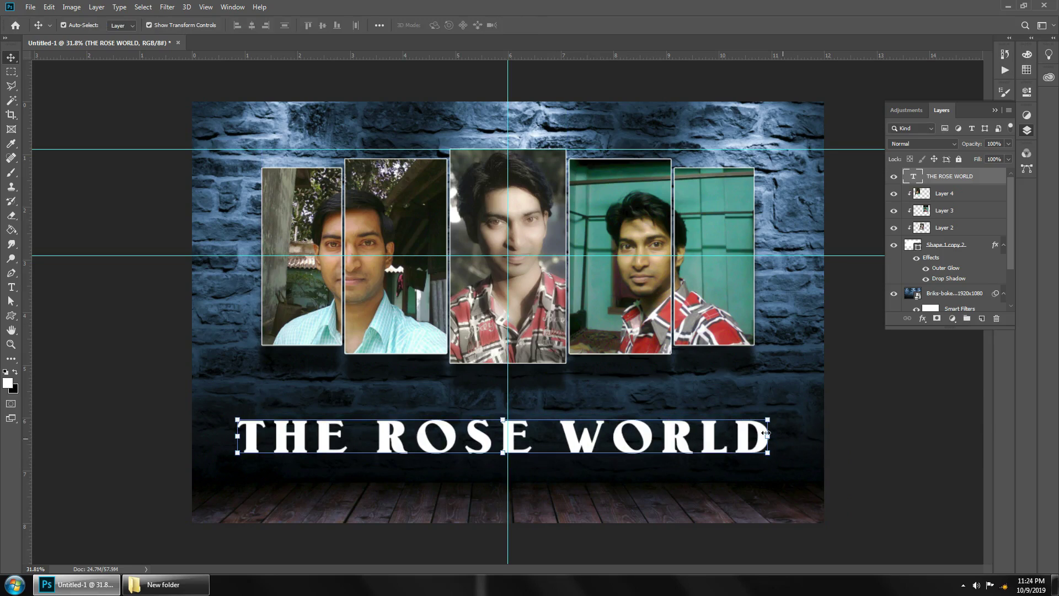
{"action": "left_click_drag", "start_coordinate": [679, 433], "coordinate": [684, 434]}
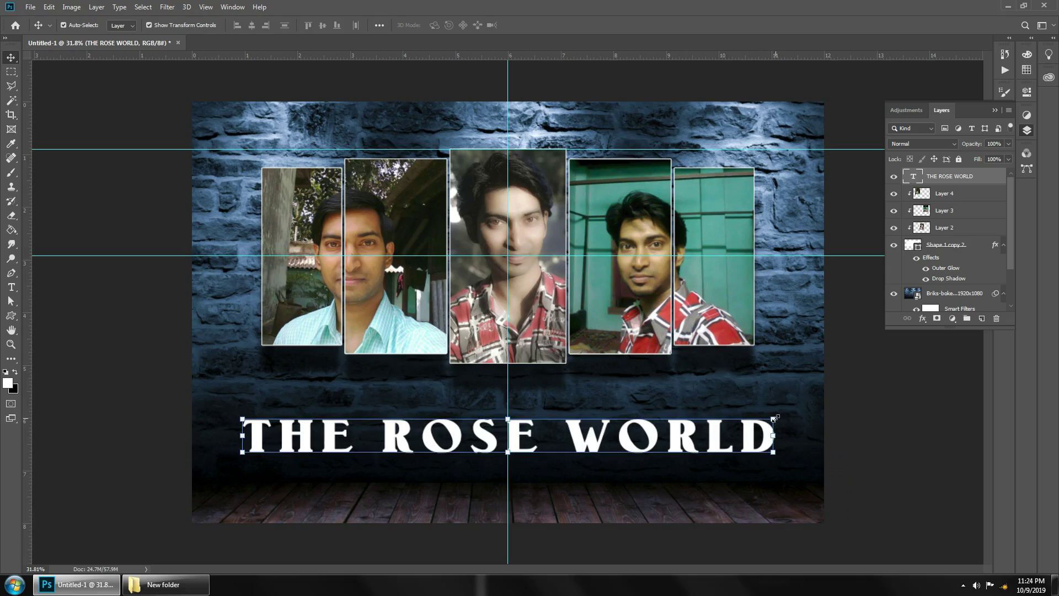
Enlarge the title to about 104% and centre it beneath the photo panels.
{"action": "left_click", "coordinate": [774, 418]}
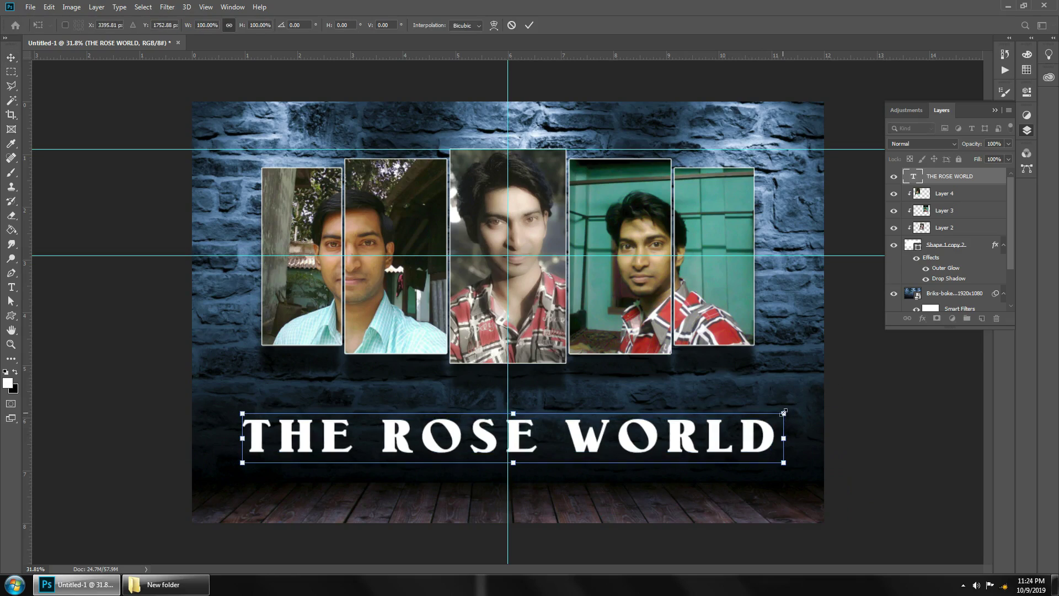
{"action": "left_click_drag", "start_coordinate": [784, 411], "coordinate": [782, 411]}
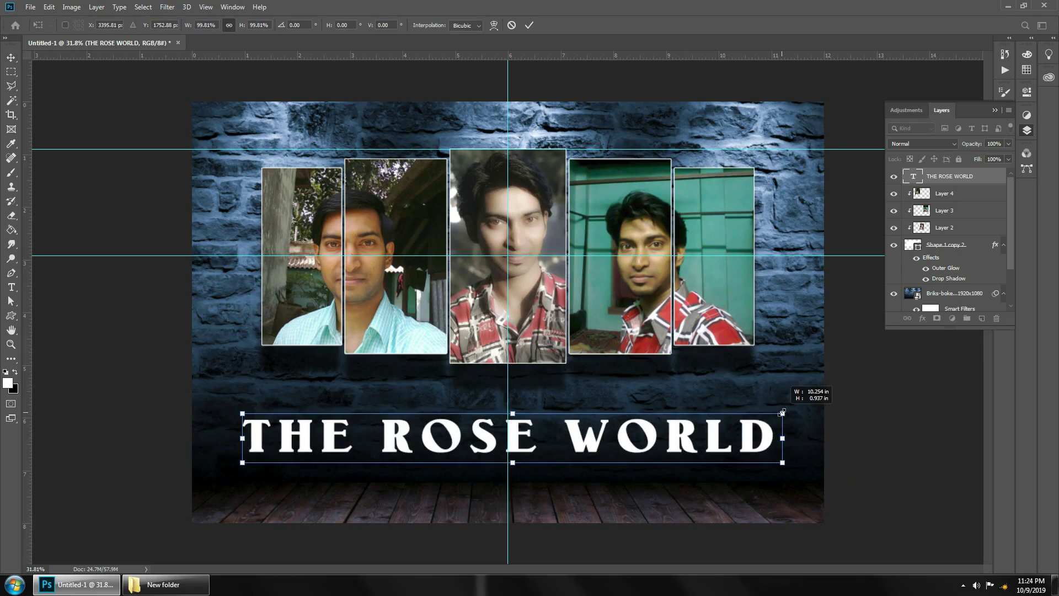
{"action": "left_click_drag", "start_coordinate": [782, 411], "coordinate": [803, 411]}
{"action": "left_click_drag", "start_coordinate": [739, 426], "coordinate": [729, 426]}
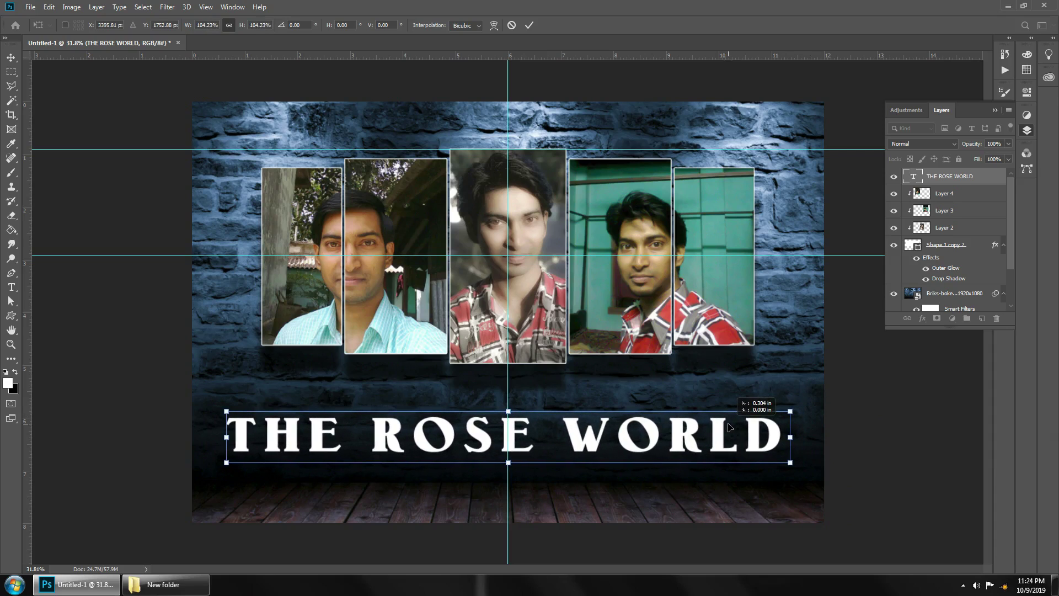
{"action": "key", "text": "Return"}
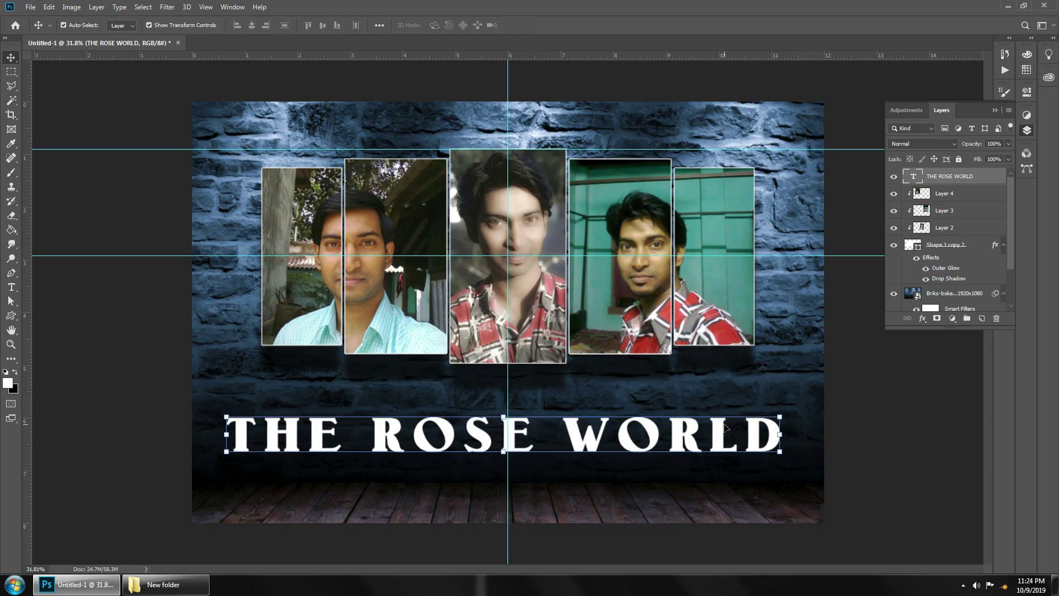
{"action": "key", "text": "shift+Right"}
{"action": "key", "text": "shift+Right"}
{"action": "key", "text": "shift+Right"}
{"action": "key", "text": "Left"}
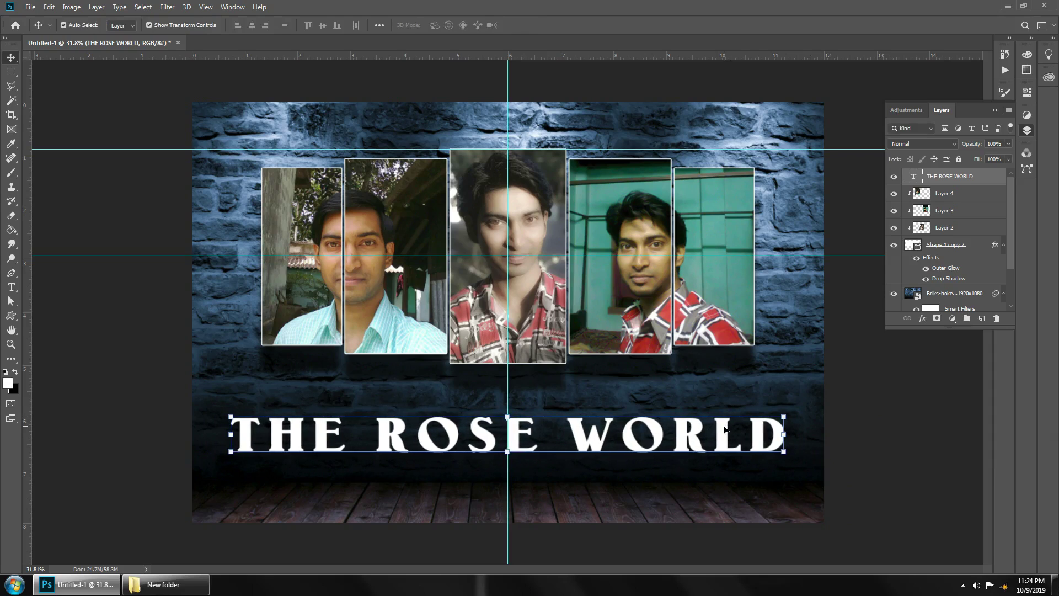
{"action": "left_click", "coordinate": [949, 482]}
Apply a gold preset Gradient Overlay to the THE ROSE WORLD title layer.
{"action": "left_click", "coordinate": [992, 177]}
{"action": "double_click", "coordinate": [993, 177]}
{"action": "left_click_drag", "start_coordinate": [559, 274], "coordinate": [455, 88]}
{"action": "left_click", "coordinate": [314, 246]}
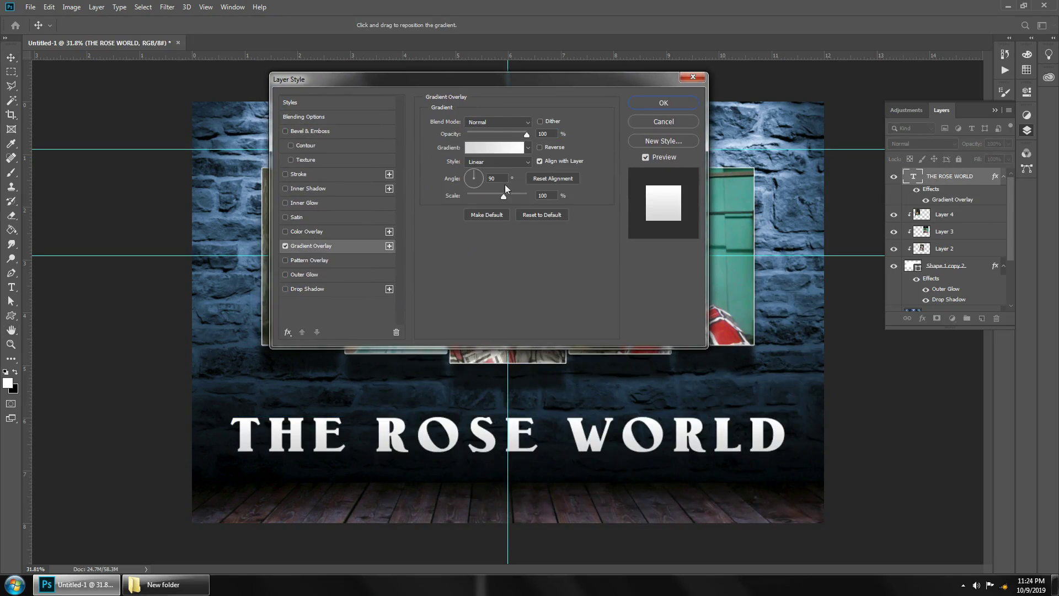
{"action": "left_click", "coordinate": [528, 148]}
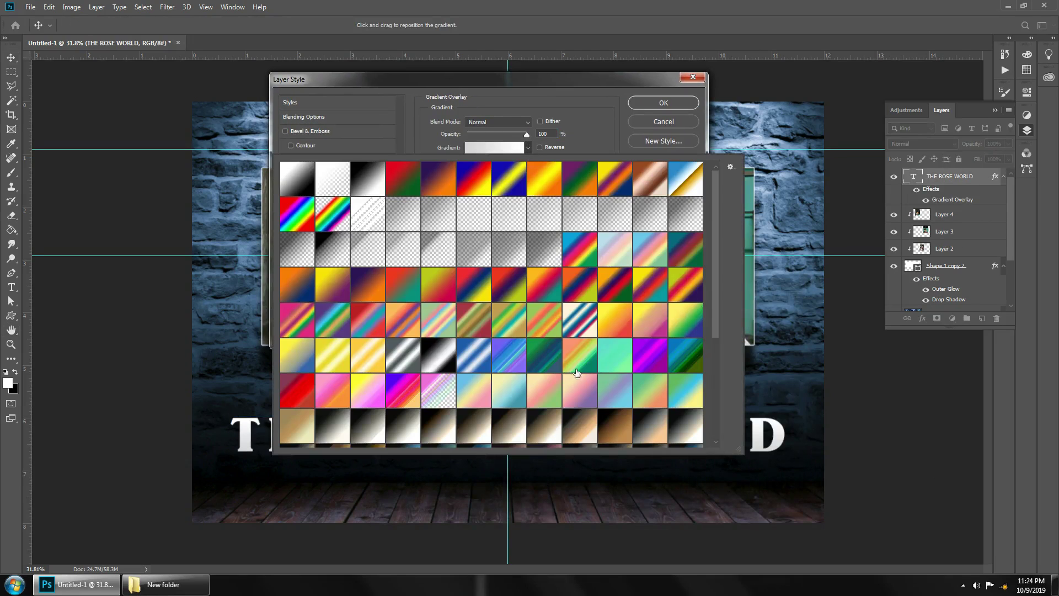
{"action": "scroll", "coordinate": [698, 385], "scroll_direction": "down", "scroll_amount": 2}
{"action": "scroll", "coordinate": [698, 385], "scroll_direction": "down", "scroll_amount": 2}
{"action": "scroll", "coordinate": [698, 385], "scroll_direction": "down", "scroll_amount": 1}
{"action": "left_click", "coordinate": [477, 369]}
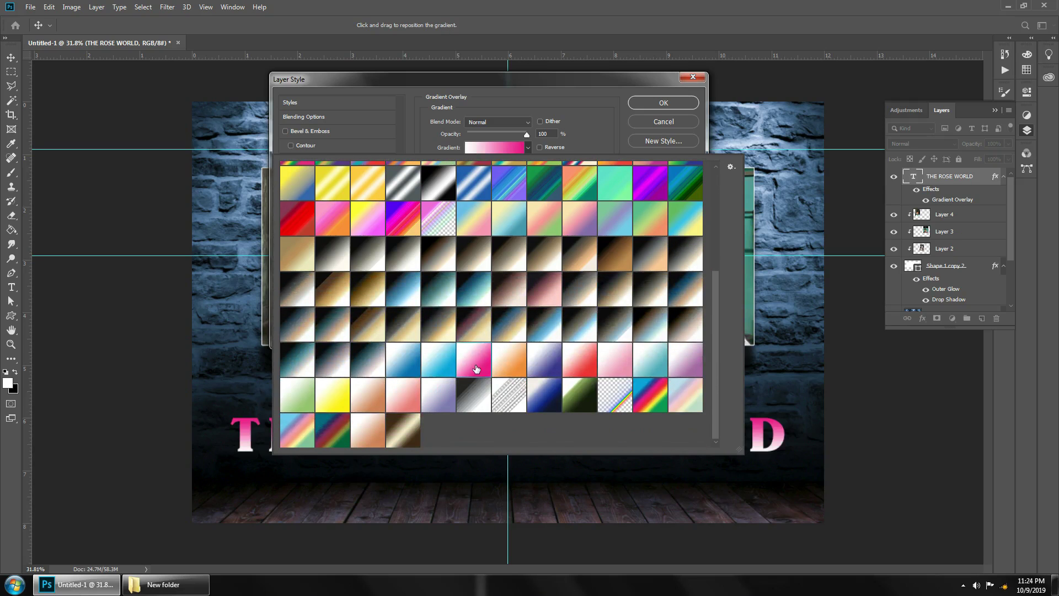
{"action": "left_click", "coordinate": [580, 400]}
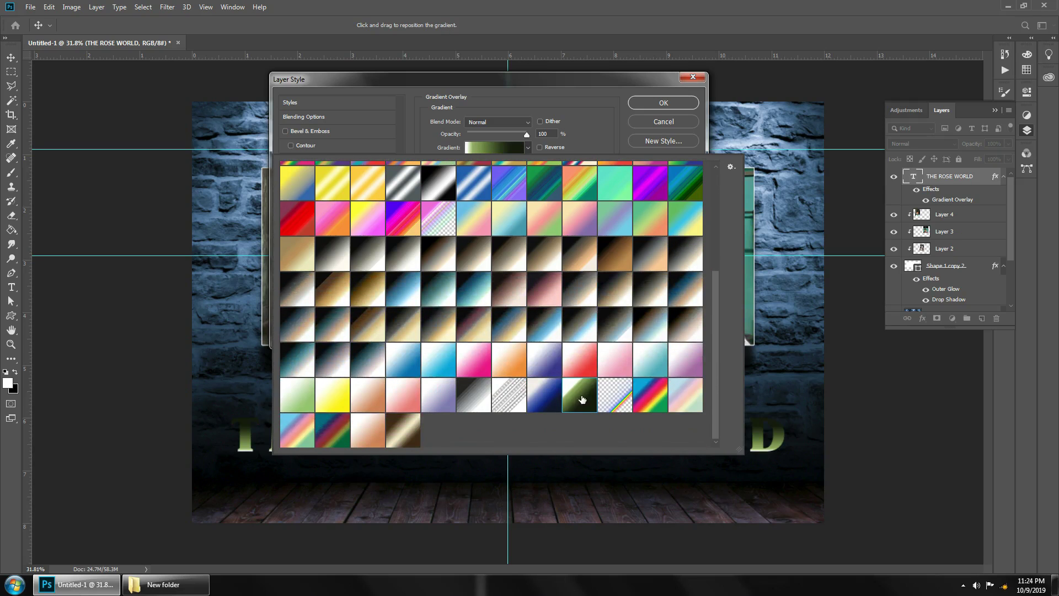
{"action": "left_click", "coordinate": [646, 395]}
{"action": "left_click", "coordinate": [403, 444]}
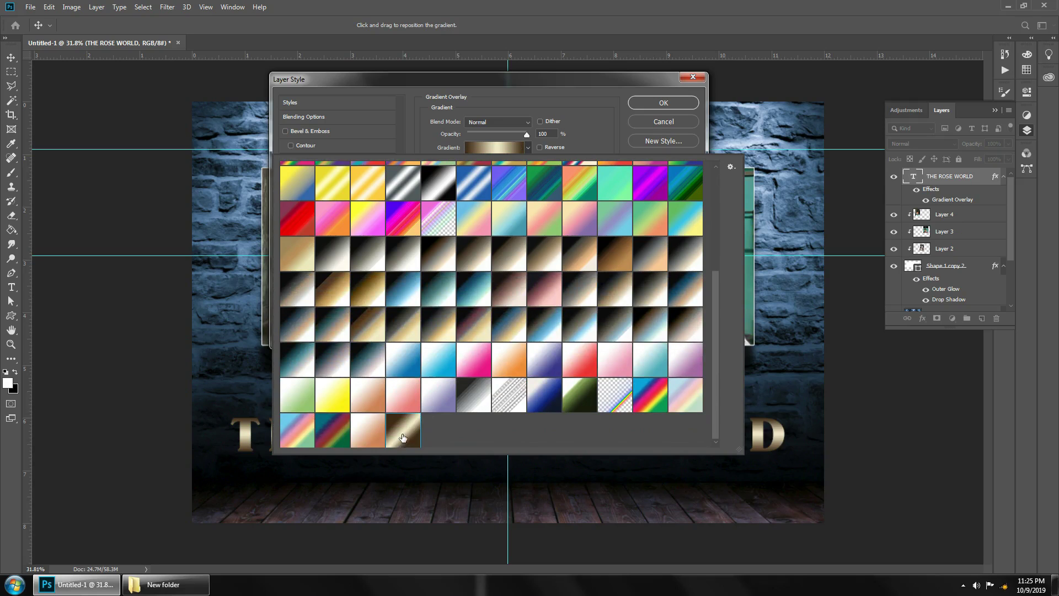
{"action": "left_click", "coordinate": [593, 115]}
{"action": "left_click", "coordinate": [663, 102]}
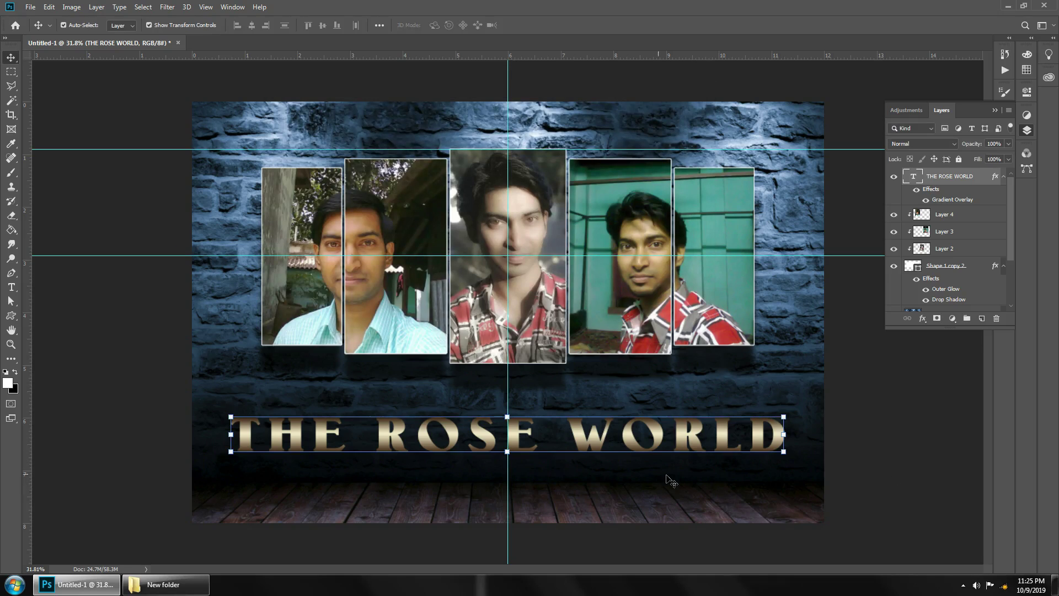
Add an Outer Glow effect to the title.
{"action": "double_click", "coordinate": [984, 178]}
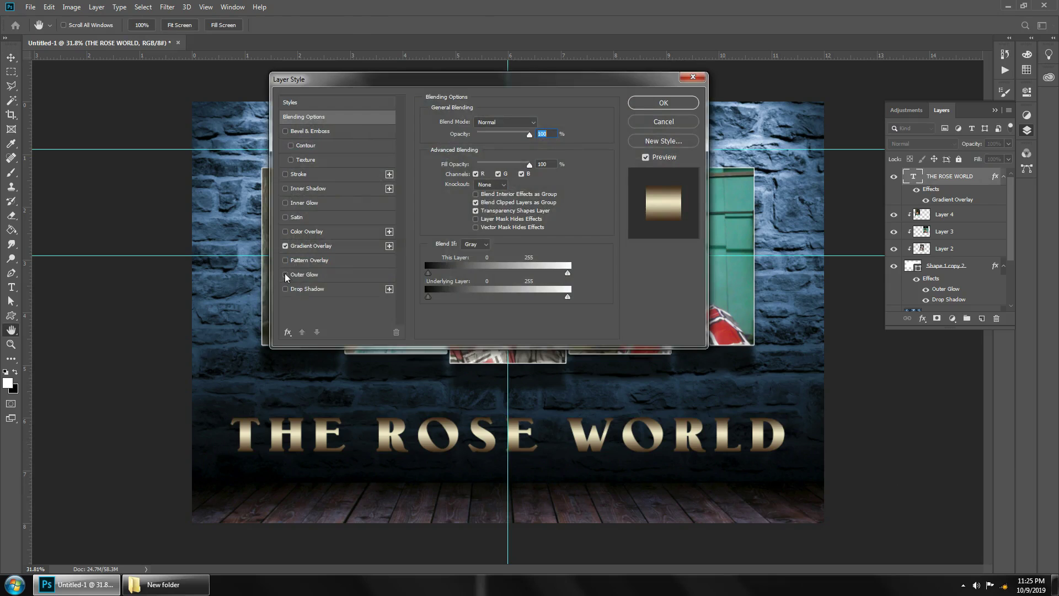
{"action": "left_click", "coordinate": [285, 275]}
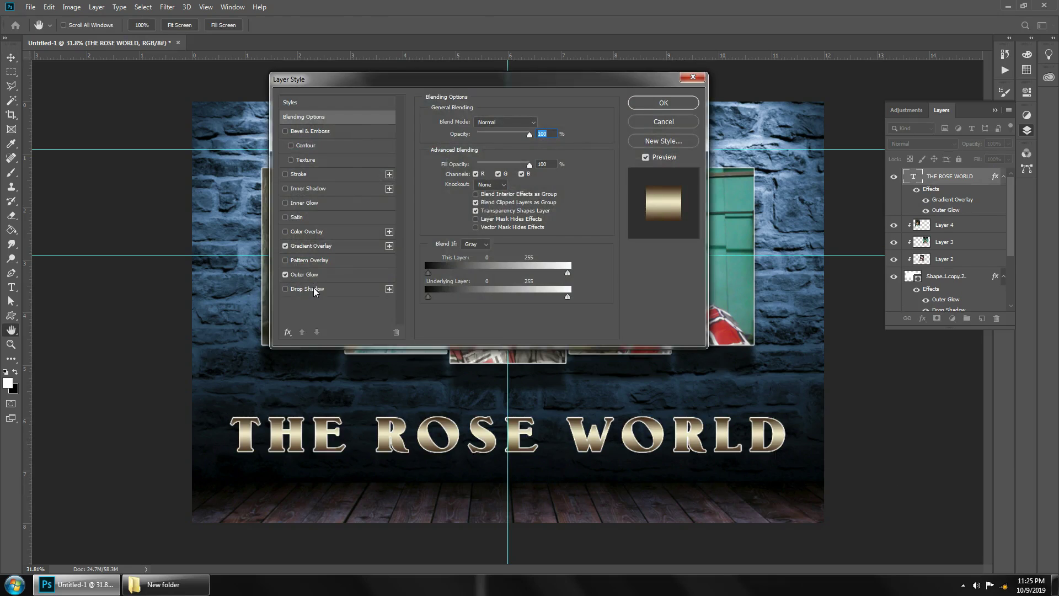
{"action": "left_click", "coordinate": [677, 105]}
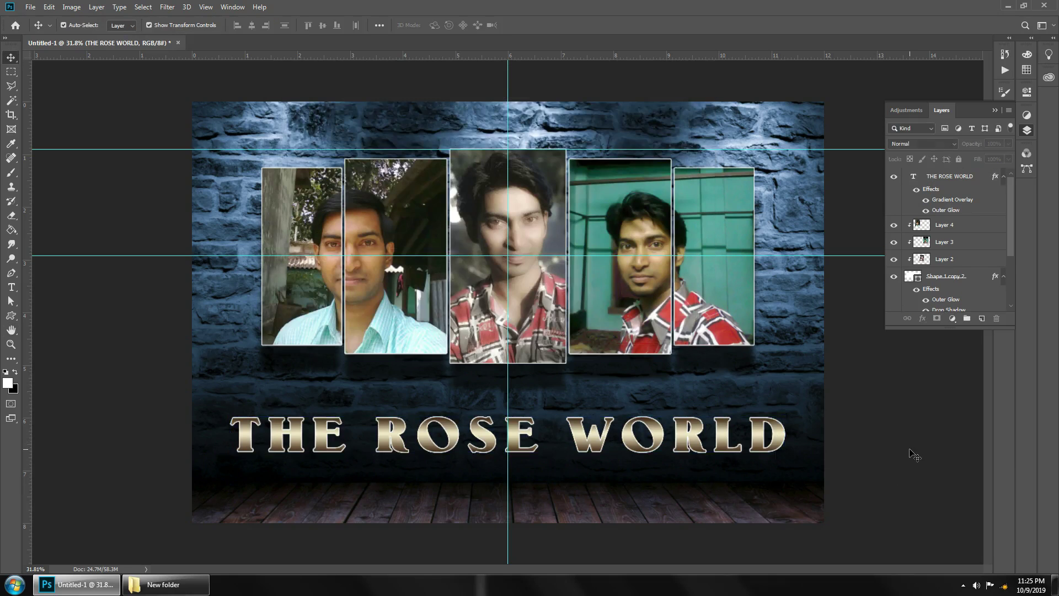
{"action": "scroll", "coordinate": [865, 443], "scroll_direction": "down", "scroll_amount": 2}
{"action": "scroll", "coordinate": [864, 443], "scroll_direction": "up", "scroll_amount": 3}
{"action": "scroll", "coordinate": [865, 443], "scroll_direction": "down", "scroll_amount": 1}
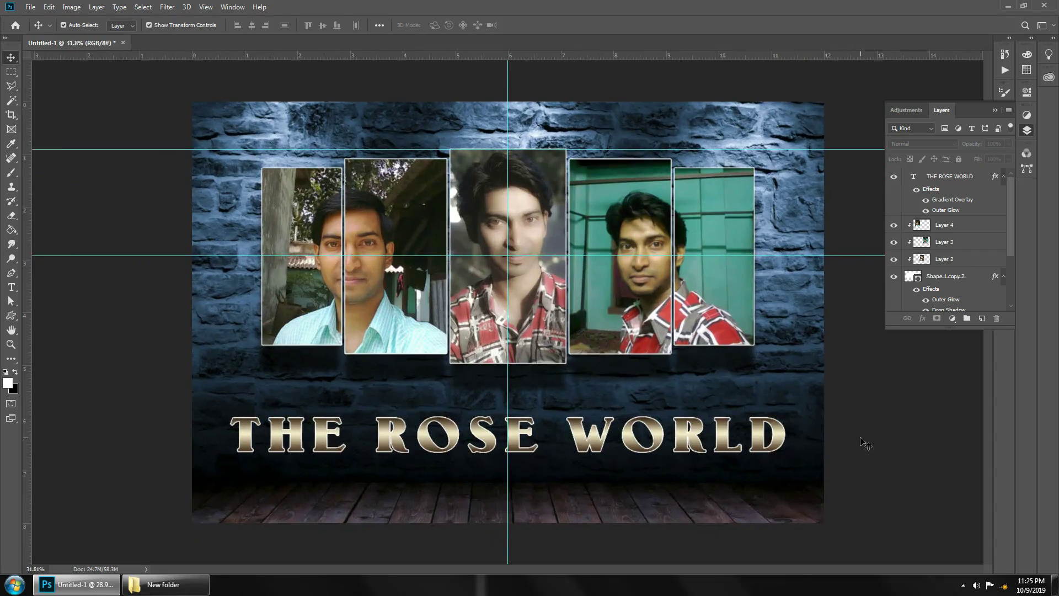
{"action": "scroll", "coordinate": [864, 442], "scroll_direction": "up", "scroll_amount": 1}
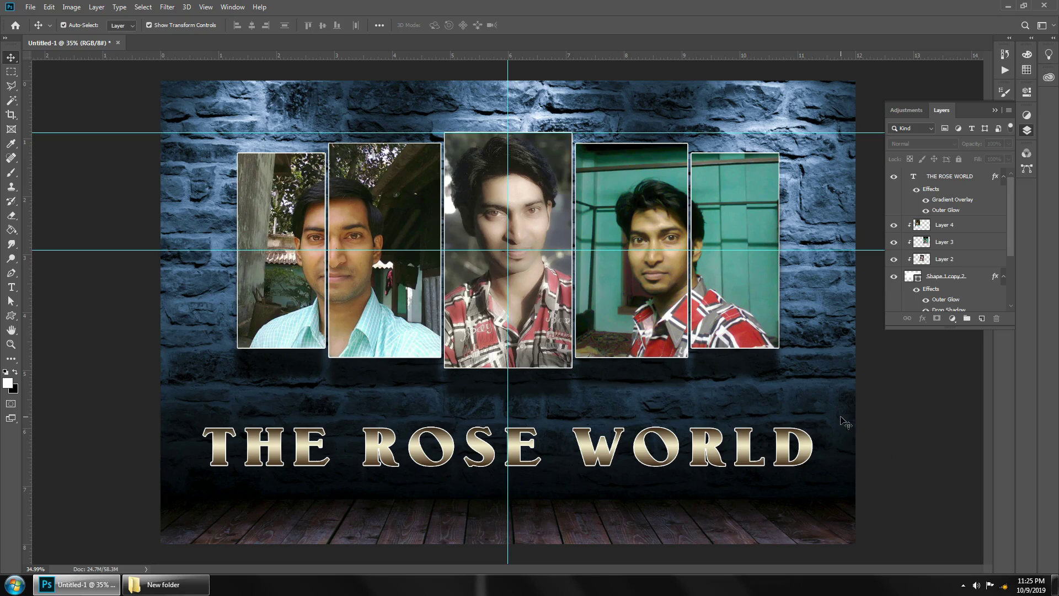
{"action": "scroll", "coordinate": [800, 404], "scroll_direction": "down", "scroll_amount": 1}
{"action": "scroll", "coordinate": [801, 404], "scroll_direction": "up", "scroll_amount": 1}
{"action": "left_click", "coordinate": [963, 585]}
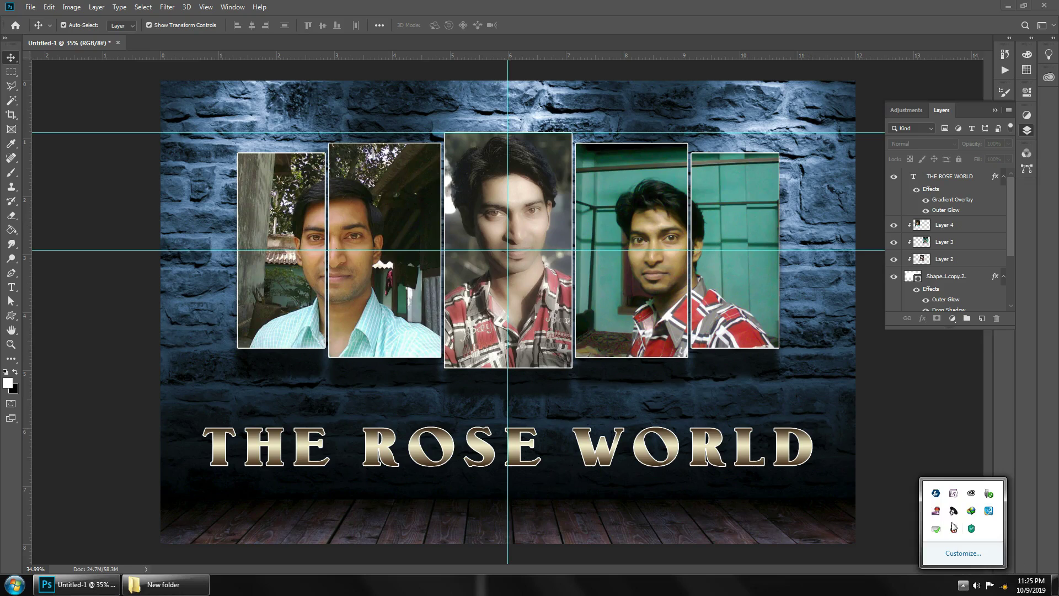
{"action": "right_click", "coordinate": [935, 511]}
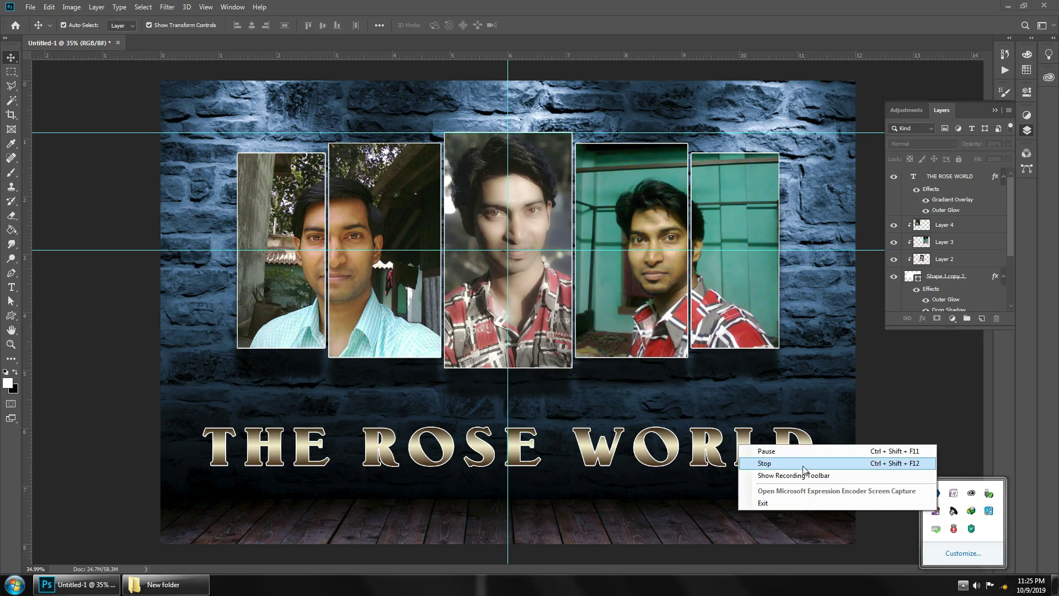